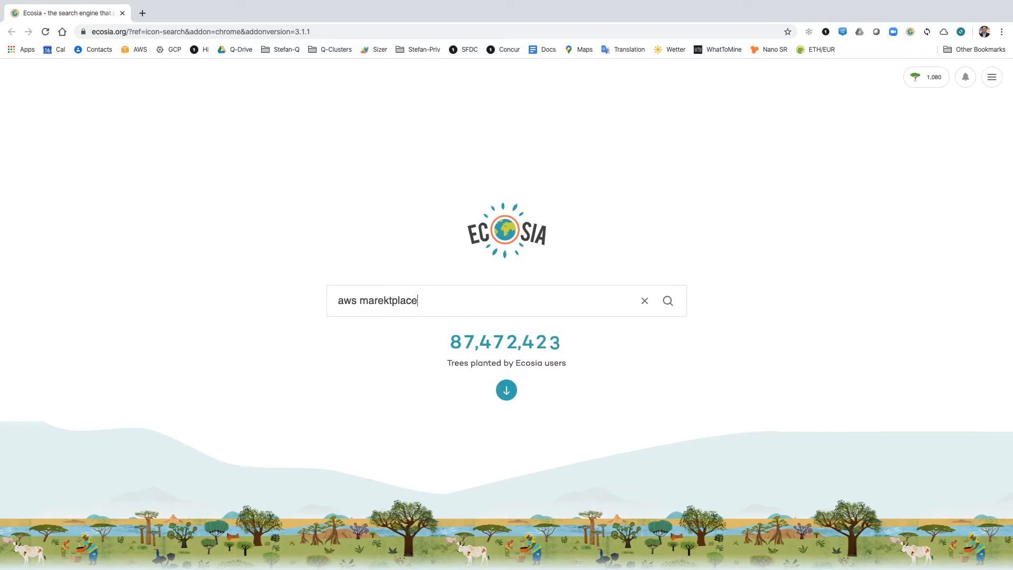
Search for AWS Marketplace and open its homepage
{"action": "key", "text": "Down"}
{"action": "key", "text": "Return"}
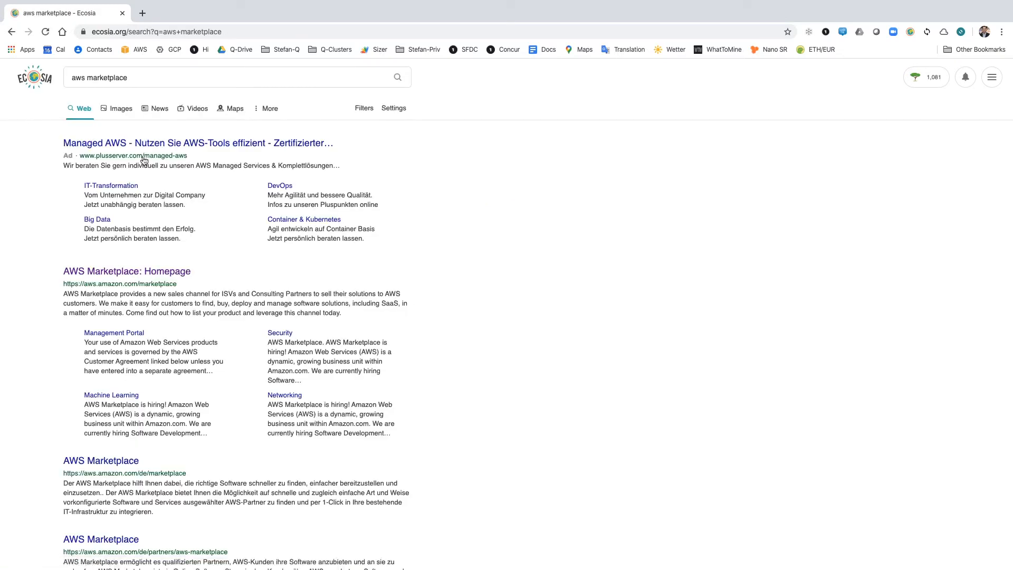
{"action": "left_click", "coordinate": [145, 273]}
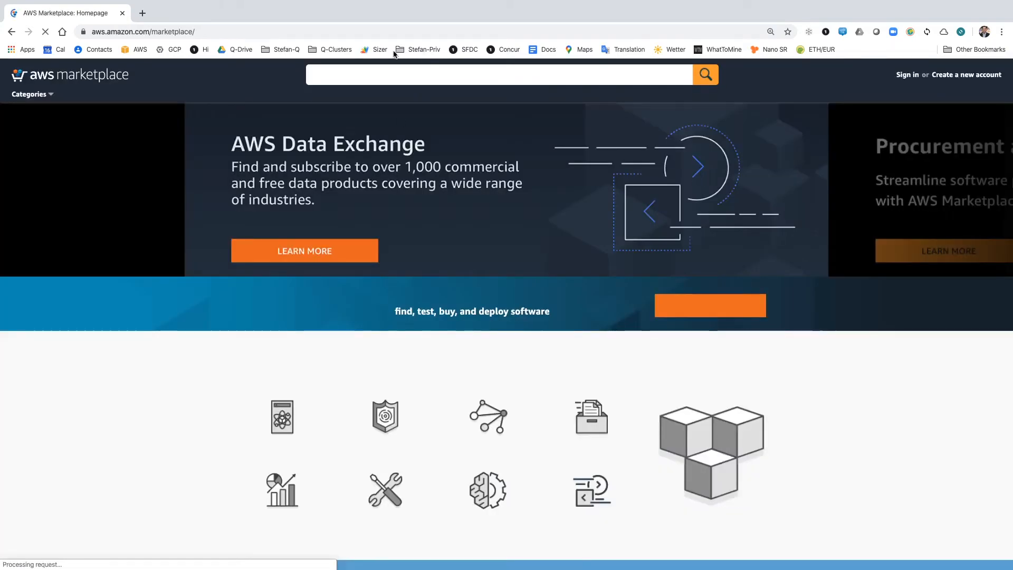
Search the marketplace for Qumulo and browse the seven file storage listings
{"action": "left_click", "coordinate": [374, 74]}
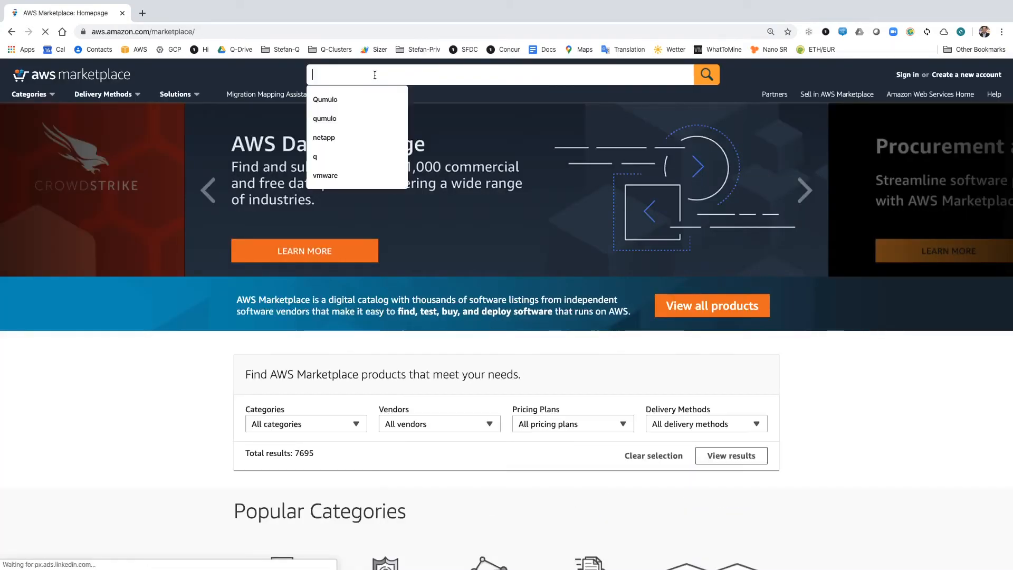
{"action": "left_click", "coordinate": [359, 94]}
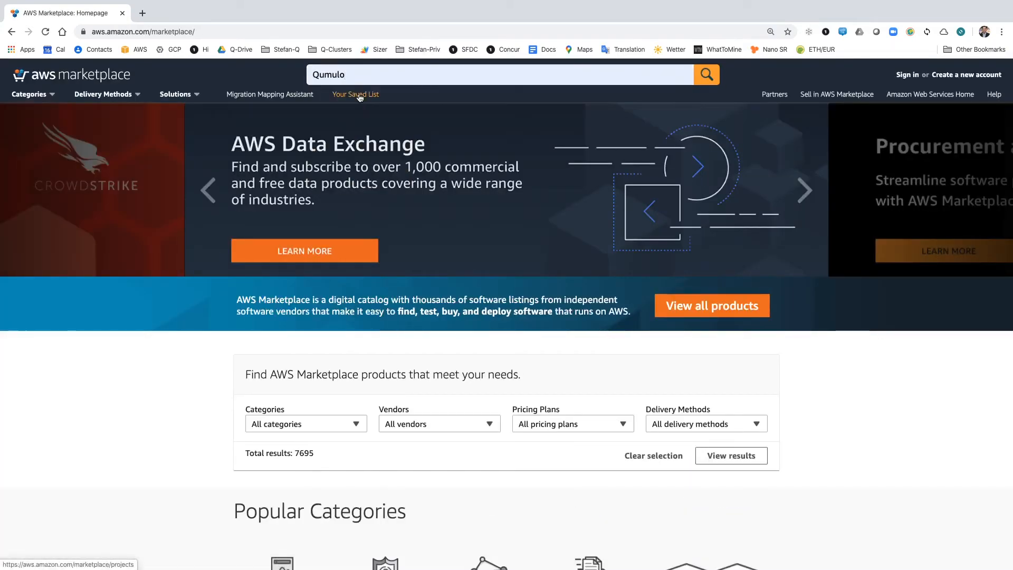
{"action": "left_click", "coordinate": [710, 78]}
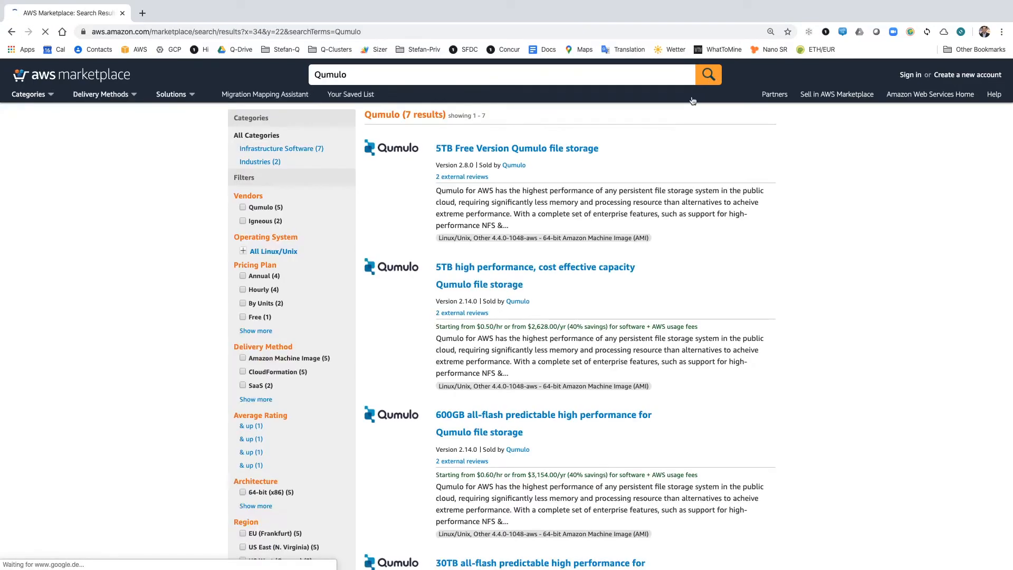
{"action": "scroll", "coordinate": [730, 298], "scroll_direction": "down", "scroll_amount": 3}
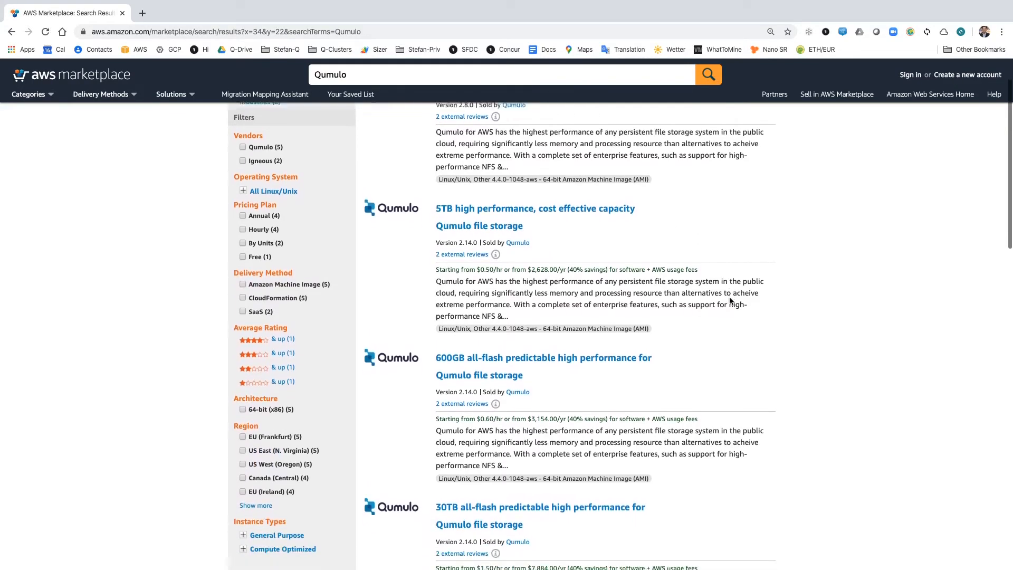
{"action": "scroll", "coordinate": [729, 301], "scroll_direction": "down", "scroll_amount": 3}
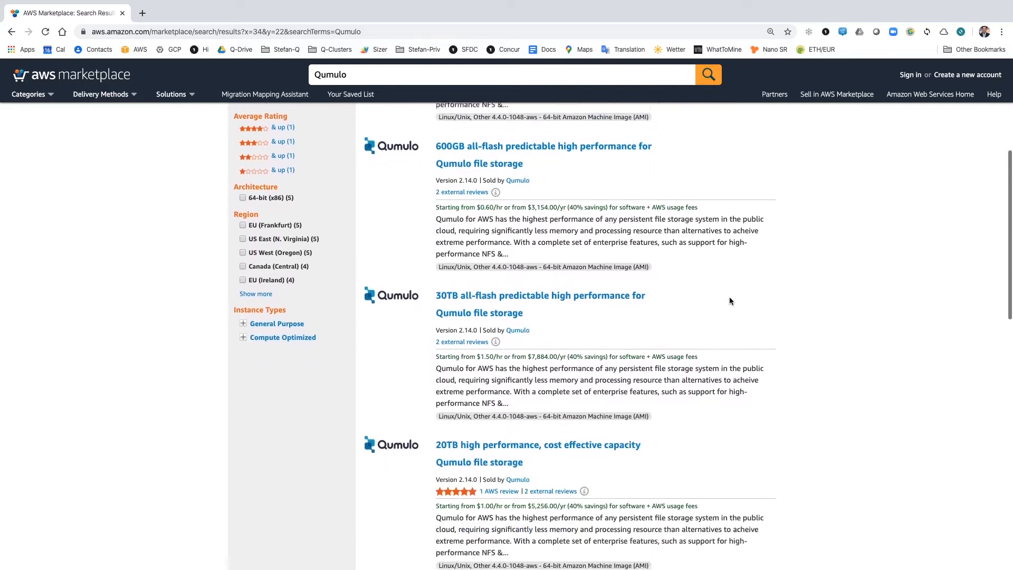
{"action": "scroll", "coordinate": [729, 301], "scroll_direction": "up", "scroll_amount": 4}
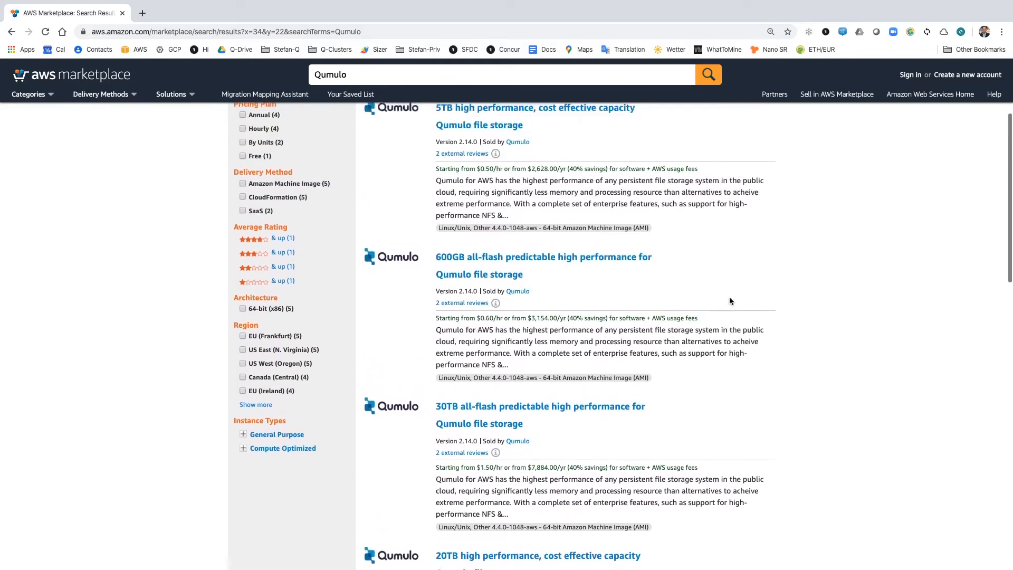
{"action": "scroll", "coordinate": [730, 301], "scroll_direction": "up", "scroll_amount": 2}
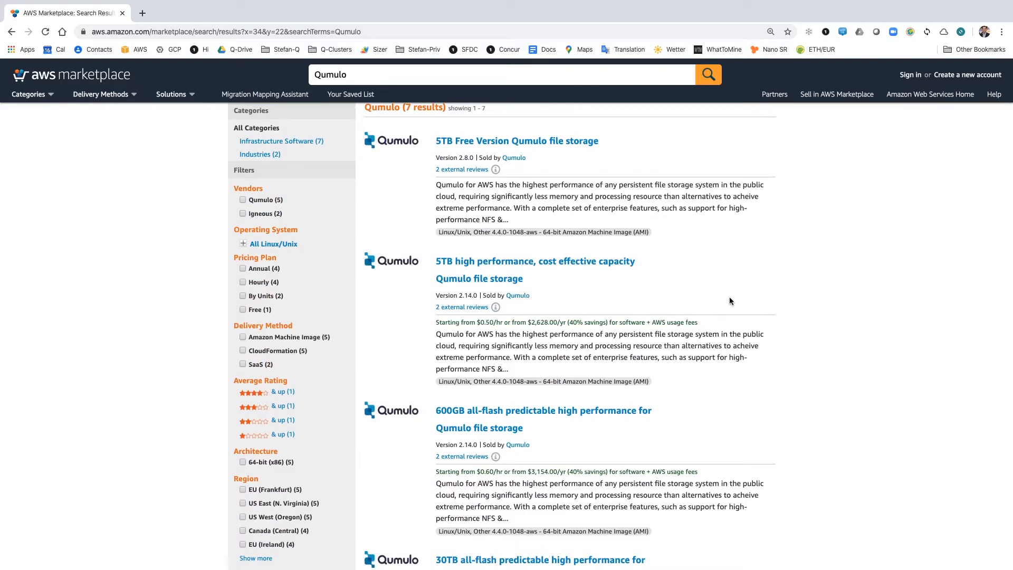
{"action": "scroll", "coordinate": [730, 301], "scroll_direction": "down", "scroll_amount": 3}
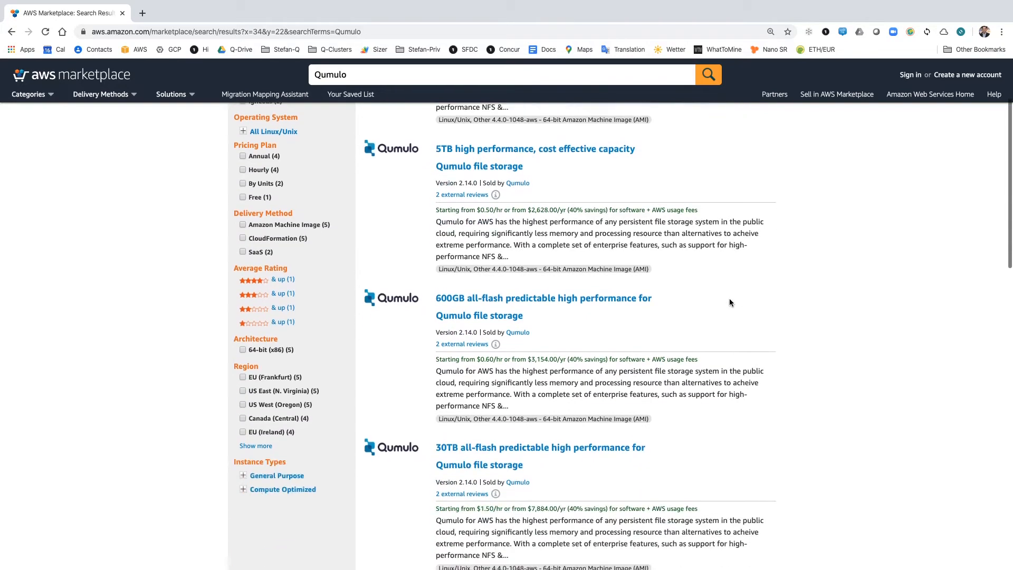
Open the 600GB all-flash Qumulo listing and scroll to its Fulfillment Options
{"action": "left_click", "coordinate": [513, 299]}
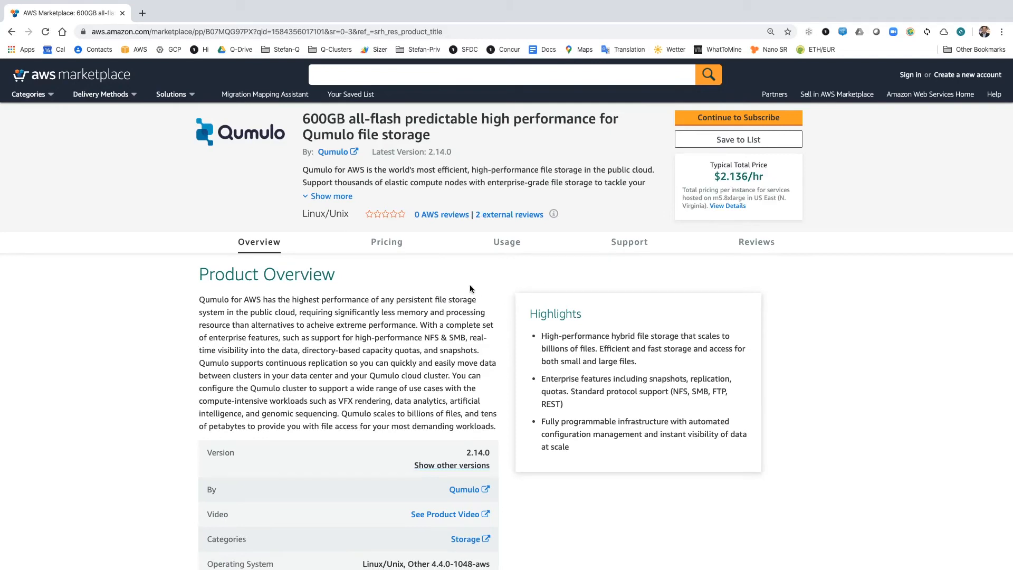
{"action": "scroll", "coordinate": [471, 288], "scroll_direction": "down", "scroll_amount": 5}
{"action": "scroll", "coordinate": [471, 288], "scroll_direction": "down", "scroll_amount": 10}
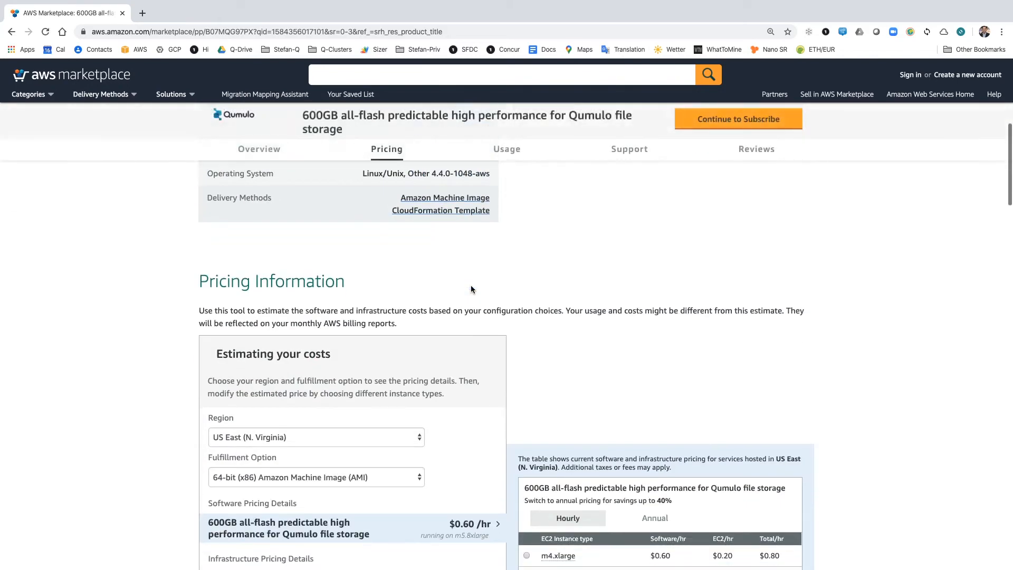
{"action": "scroll", "coordinate": [471, 290], "scroll_direction": "down", "scroll_amount": 3}
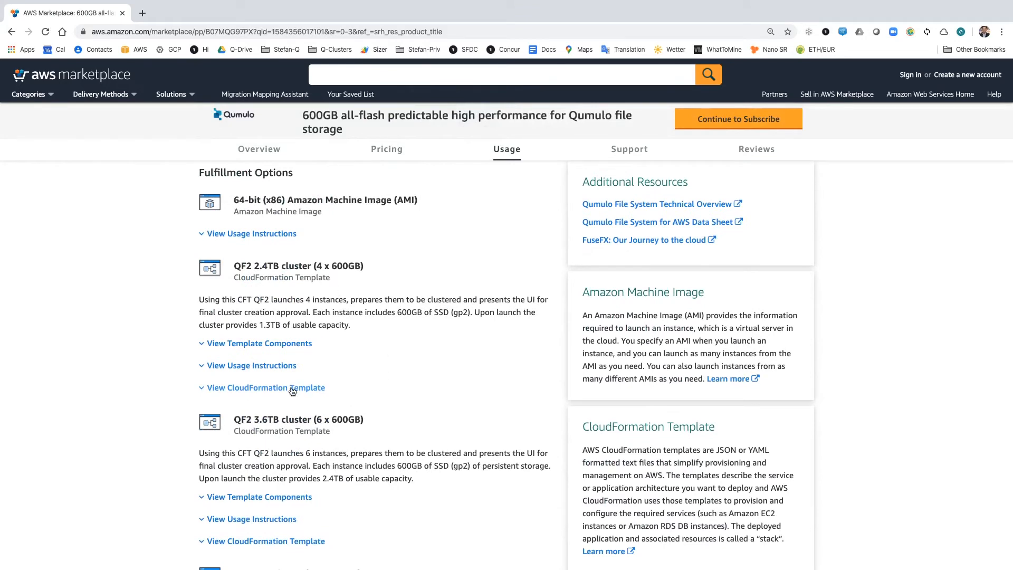
Expand the CloudFormation template details and architecture diagram for the 4 x 600GB cluster
{"action": "left_click", "coordinate": [292, 389]}
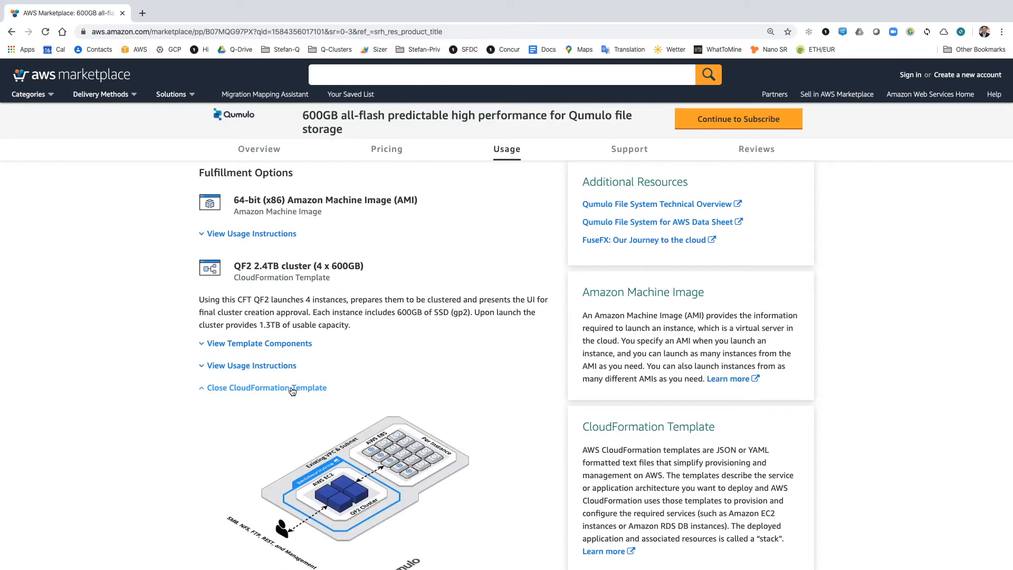
{"action": "scroll", "coordinate": [508, 393], "scroll_direction": "down", "scroll_amount": 3}
{"action": "scroll", "coordinate": [508, 392], "scroll_direction": "down", "scroll_amount": 2}
{"action": "scroll", "coordinate": [508, 392], "scroll_direction": "up", "scroll_amount": 3}
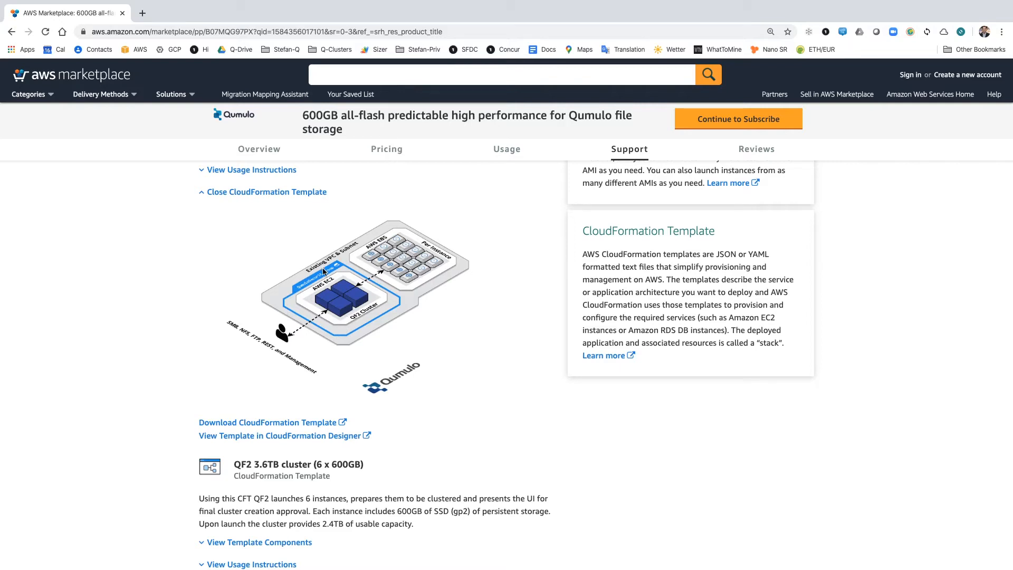
Download the template as Qumulo-4x600GB-AF-Cluster.template into CFTs, overwriting the existing copy
{"action": "left_click", "coordinate": [315, 424]}
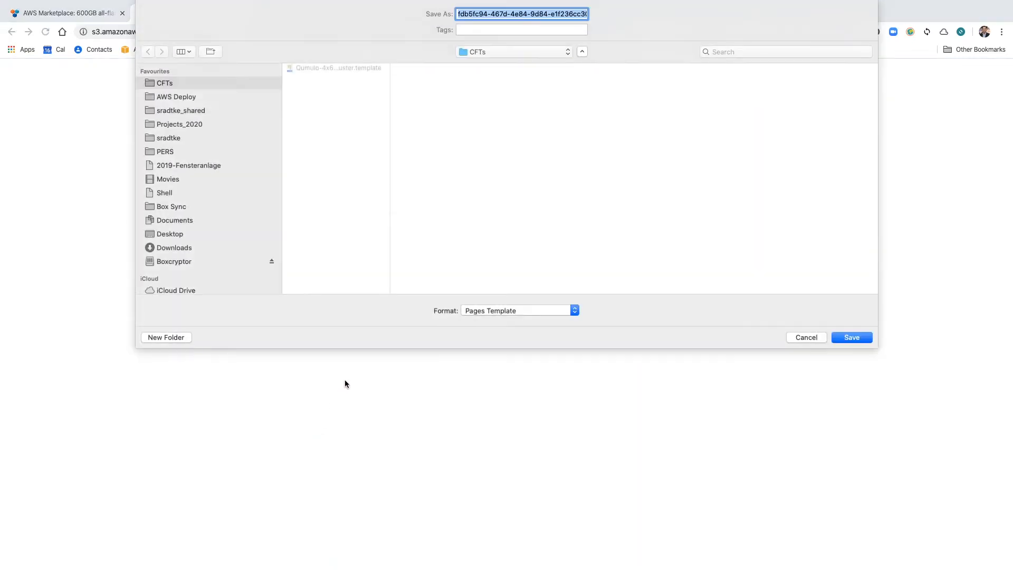
{"action": "left_click", "coordinate": [349, 67]}
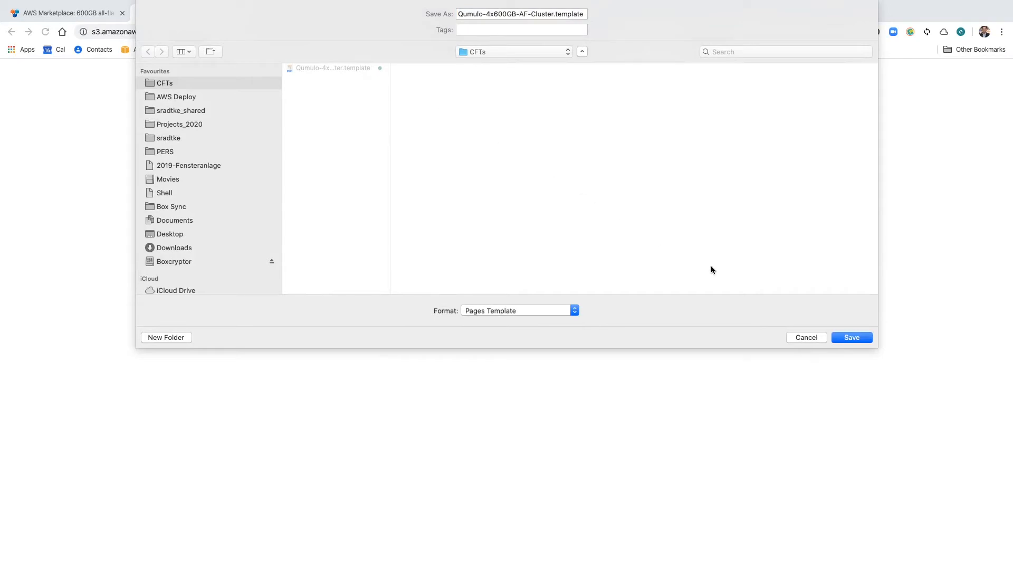
{"action": "left_click", "coordinate": [853, 338]}
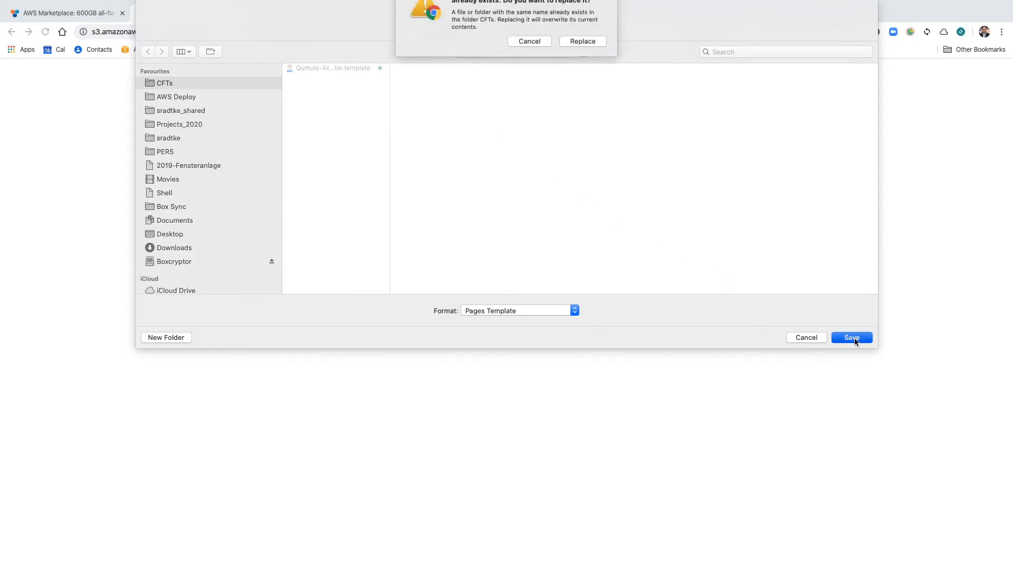
{"action": "left_click", "coordinate": [582, 62]}
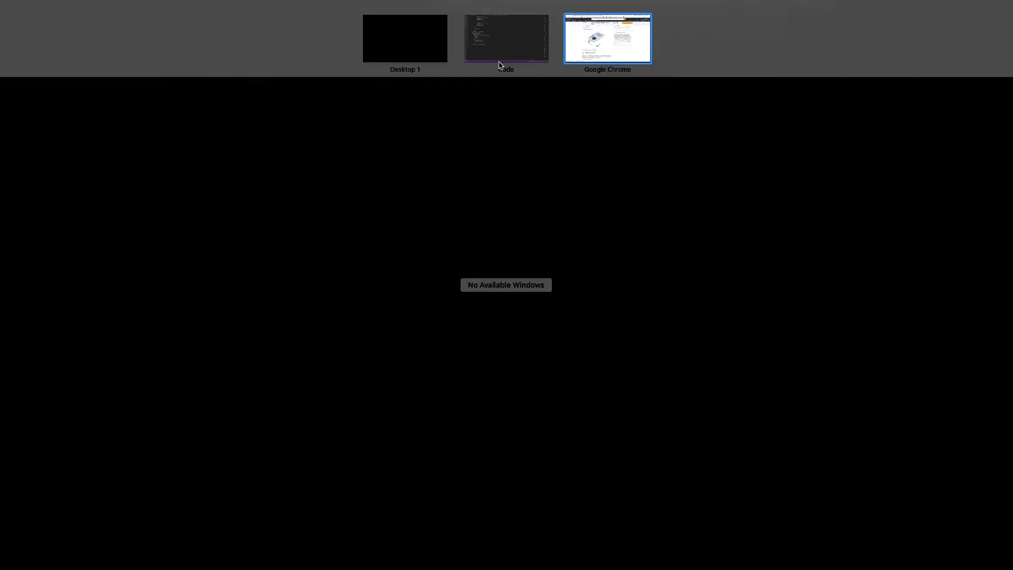
Switch to VS Code and open Qumulo-4x600GB-AF-Cluster.template from the CFTs folder
{"action": "left_click", "coordinate": [500, 62]}
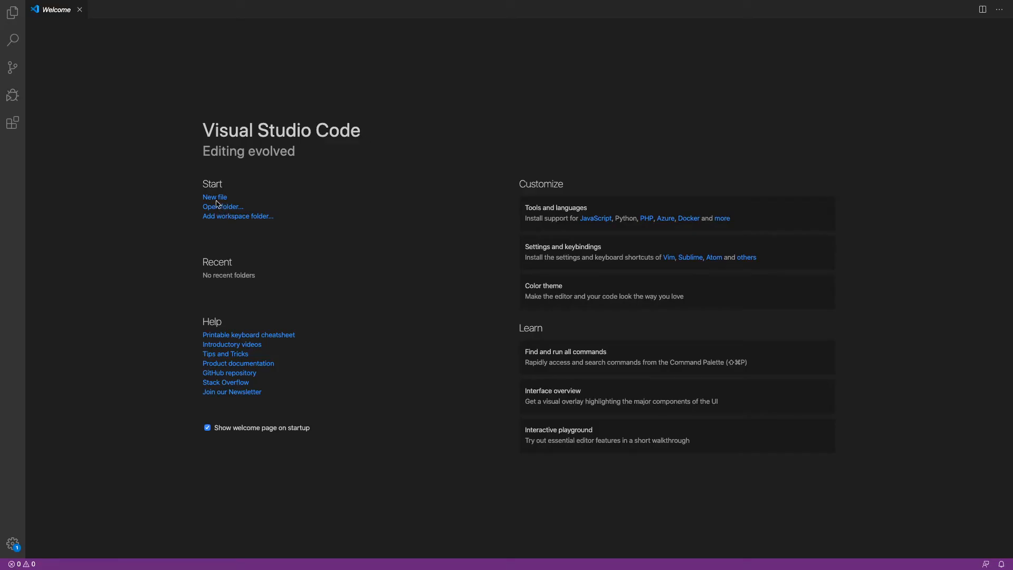
{"action": "left_click", "coordinate": [218, 208]}
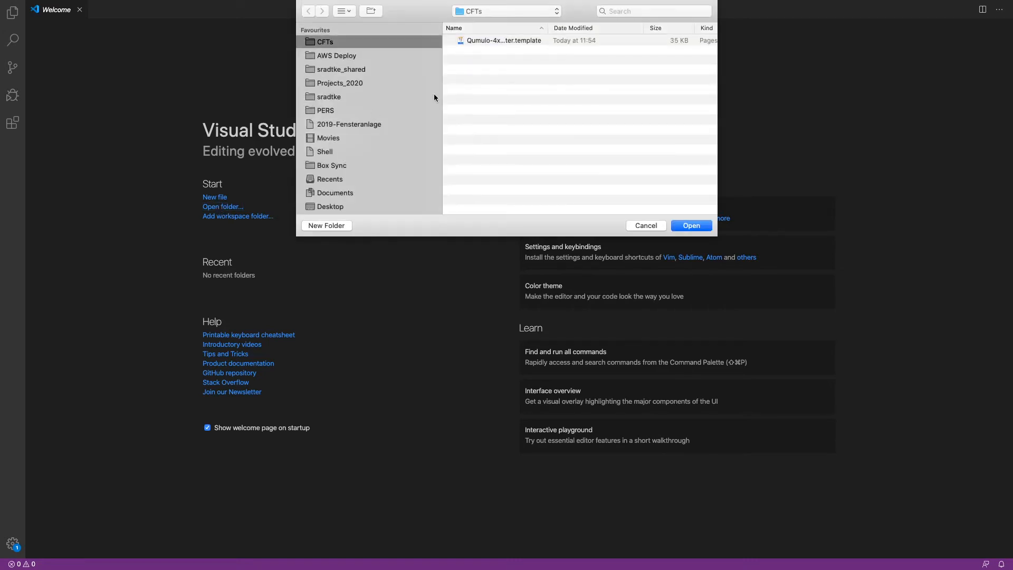
{"action": "left_click", "coordinate": [488, 40]}
{"action": "left_click", "coordinate": [685, 225]}
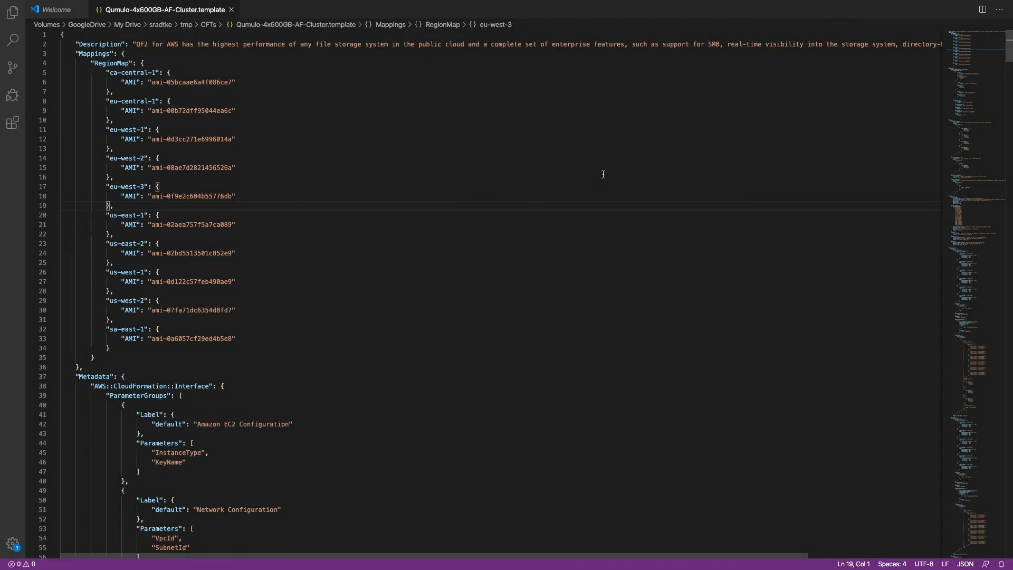
Step through the RegionMap AMI mappings per region and the Metadata parameter labels
{"action": "key", "text": "Down"}
{"action": "key", "text": "Down"}
{"action": "key", "text": "Down"}
{"action": "key", "text": "Down"}
{"action": "key", "text": "Down"}
{"action": "key", "text": "Down"}
{"action": "key", "text": "Down"}
{"action": "key", "text": "Down"}
{"action": "key", "text": "Down"}
{"action": "key", "text": "Down"}
{"action": "key", "text": "Up"}
{"action": "key", "text": "Up"}
{"action": "key", "text": "Up"}
{"action": "key", "text": "Up"}
{"action": "key", "text": "Up"}
{"action": "key", "text": "Up"}
{"action": "key", "text": "Up"}
{"action": "key", "text": "Up"}
{"action": "key", "text": "Up"}
{"action": "key", "text": "Up"}
{"action": "key", "text": "Up"}
{"action": "key", "text": "Up"}
{"action": "key", "text": "Up"}
{"action": "key", "text": "Up"}
{"action": "key", "text": "Up"}
{"action": "key", "text": "Up"}
{"action": "key", "text": "Up"}
{"action": "key", "text": "Up"}
{"action": "key", "text": "Up"}
{"action": "key", "text": "Up"}
{"action": "key", "text": "Down"}
{"action": "key", "text": "Down"}
{"action": "key", "text": "Down"}
{"action": "key", "text": "Down"}
{"action": "key", "text": "Down"}
{"action": "key", "text": "Down"}
{"action": "key", "text": "Down"}
{"action": "key", "text": "Down"}
{"action": "key", "text": "Down"}
{"action": "key", "text": "Down"}
{"action": "key", "text": "Down"}
{"action": "key", "text": "Down"}
{"action": "key", "text": "Down"}
{"action": "key", "text": "Down"}
{"action": "key", "text": "Down"}
{"action": "key", "text": "Down"}
{"action": "key", "text": "Down"}
{"action": "key", "text": "Down"}
{"action": "key", "text": "Down"}
{"action": "key", "text": "Down"}
{"action": "key", "text": "Down"}
{"action": "key", "text": "Down"}
{"action": "key", "text": "Down"}
{"action": "key", "text": "Down"}
{"action": "key", "text": "Down"}
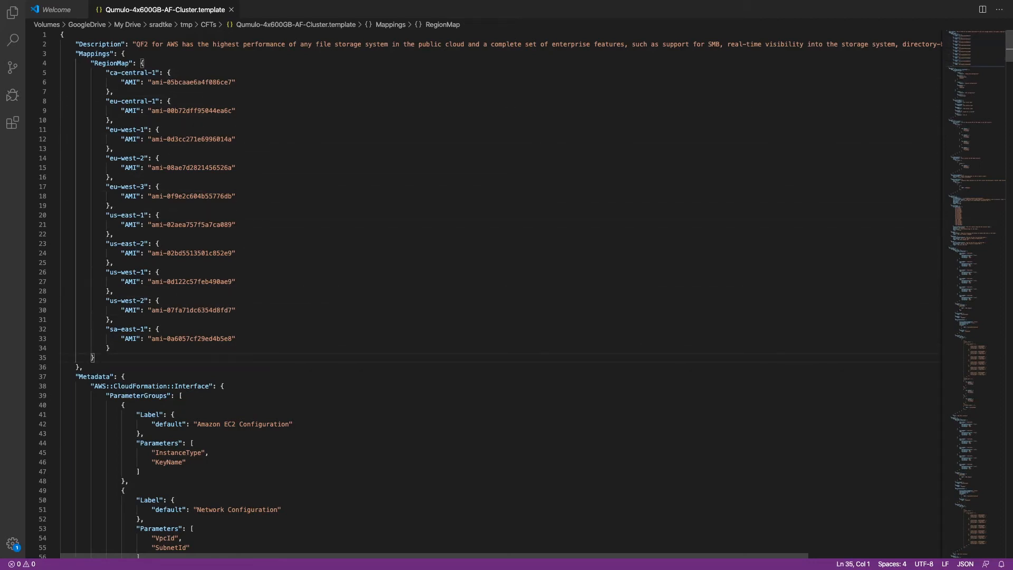
{"action": "key", "text": "Down"}
{"action": "key", "text": "Down"}
{"action": "key", "text": "Down"}
{"action": "key", "text": "Down"}
{"action": "key", "text": "Down"}
{"action": "key", "text": "Down"}
{"action": "key", "text": "Down"}
{"action": "key", "text": "Down"}
{"action": "key", "text": "Down"}
{"action": "key", "text": "Down"}
{"action": "key", "text": "Down"}
{"action": "key", "text": "Down"}
{"action": "key", "text": "Down"}
{"action": "key", "text": "Down"}
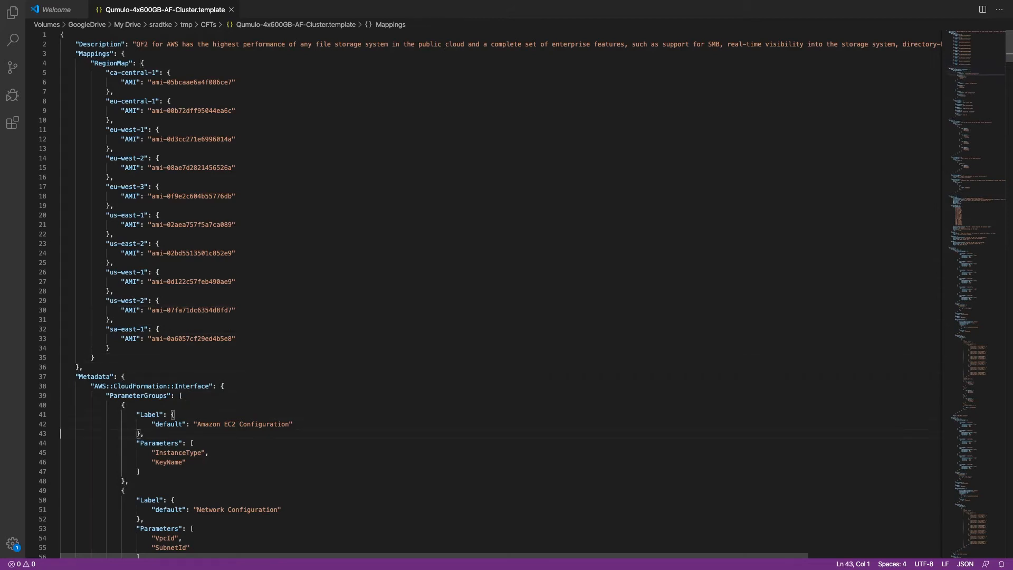
{"action": "key", "text": "Down"}
{"action": "key", "text": "Down"}
{"action": "key", "text": "Down"}
{"action": "key", "text": "Down"}
{"action": "key", "text": "Down"}
{"action": "key", "text": "Down"}
{"action": "key", "text": "Down"}
{"action": "key", "text": "Down"}
{"action": "key", "text": "Down"}
{"action": "key", "text": "Down"}
{"action": "key", "text": "Down"}
{"action": "key", "text": "Down"}
{"action": "key", "text": "Down"}
{"action": "key", "text": "Down"}
{"action": "key", "text": "Down"}
{"action": "key", "text": "Down"}
{"action": "key", "text": "Down"}
{"action": "key", "text": "Down"}
{"action": "key", "text": "Down"}
{"action": "key", "text": "Down"}
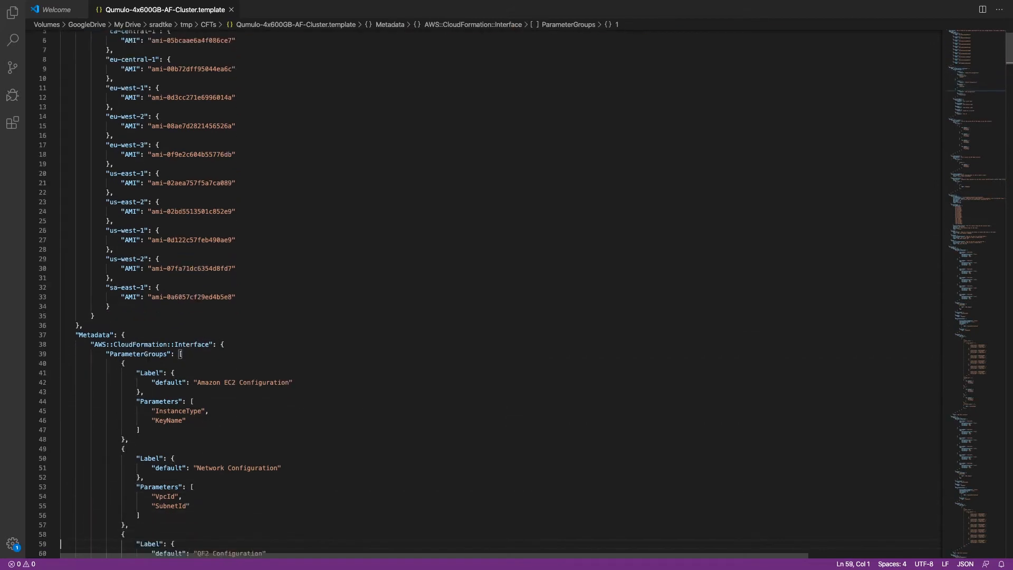
{"action": "key", "text": "Down"}
{"action": "key", "text": "Down"}
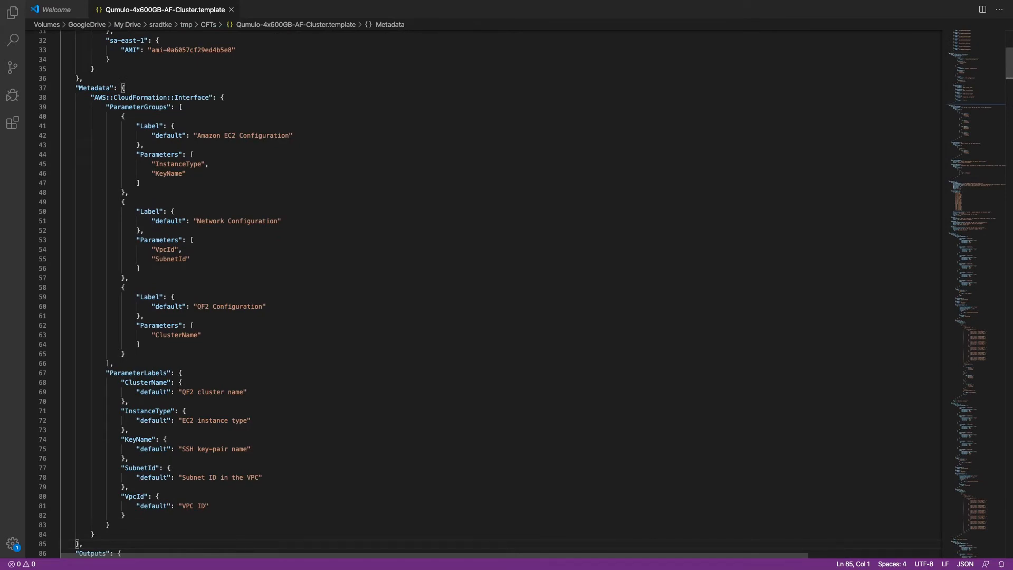
Move through the Outputs down to InstanceType's allowed values, m4.xlarge to c5n.18xlarge
{"action": "key", "text": "Down"}
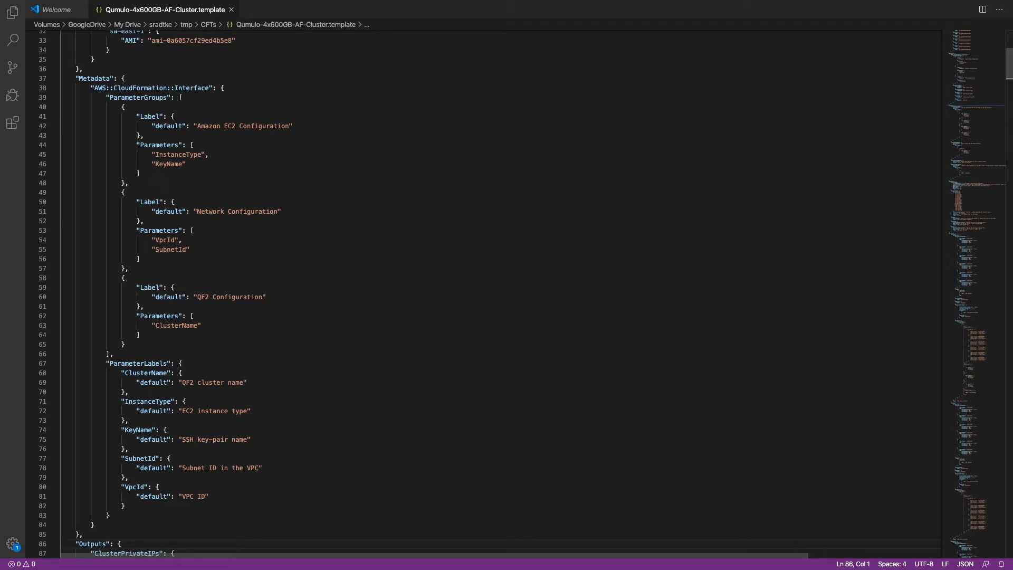
{"action": "key", "text": "Down"}
{"action": "key", "text": "Down"}
{"action": "key", "text": "Down"}
{"action": "key", "text": "Down"}
{"action": "key", "text": "Down"}
{"action": "key", "text": "Down"}
{"action": "key", "text": "Down"}
{"action": "key", "text": "Down"}
{"action": "key", "text": "Down"}
{"action": "key", "text": "Down"}
{"action": "key", "text": "Down"}
{"action": "key", "text": "Down"}
{"action": "key", "text": "Down"}
{"action": "key", "text": "Down"}
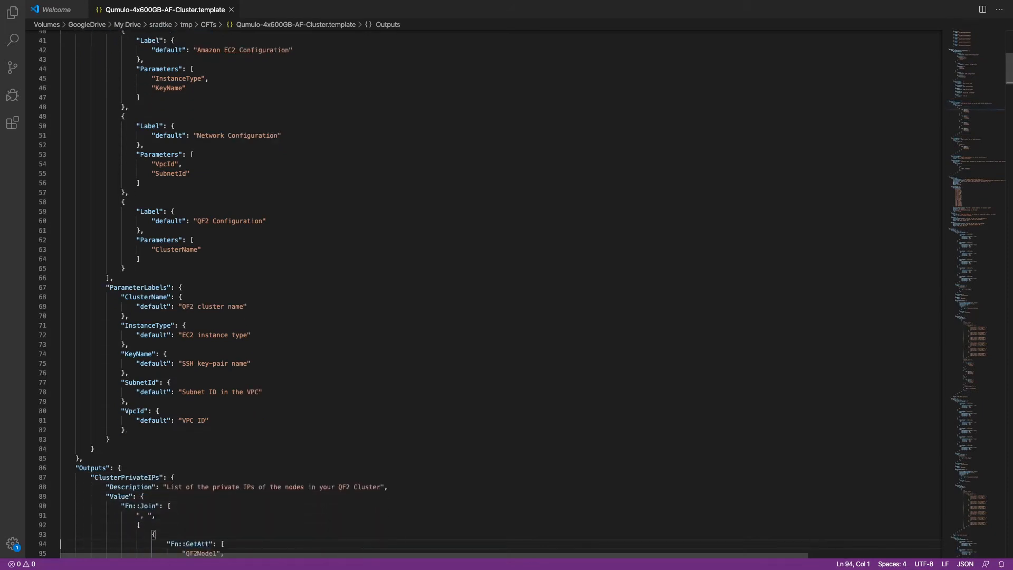
{"action": "key", "text": "Down"}
{"action": "key", "text": "Down"}
{"action": "key", "text": "Down"}
{"action": "key", "text": "Down"}
{"action": "key", "text": "Down"}
{"action": "key", "text": "Down"}
{"action": "key", "text": "Down"}
{"action": "key", "text": "Down"}
{"action": "key", "text": "Down"}
{"action": "key", "text": "Down"}
{"action": "key", "text": "Down"}
{"action": "key", "text": "Down"}
{"action": "key", "text": "Down"}
{"action": "key", "text": "Down"}
{"action": "key", "text": "Down"}
{"action": "key", "text": "Down"}
{"action": "key", "text": "Down"}
{"action": "key", "text": "Down"}
{"action": "key", "text": "Down"}
{"action": "key", "text": "Down"}
{"action": "key", "text": "Down"}
{"action": "key", "text": "Down"}
{"action": "key", "text": "Down"}
{"action": "key", "text": "Down"}
{"action": "key", "text": "Down"}
{"action": "key", "text": "Down"}
{"action": "key", "text": "Down"}
{"action": "key", "text": "Down"}
{"action": "key", "text": "Down"}
{"action": "key", "text": "Down"}
{"action": "key", "text": "Down"}
{"action": "key", "text": "Down"}
{"action": "key", "text": "Down"}
{"action": "key", "text": "Down"}
{"action": "key", "text": "Down"}
{"action": "key", "text": "Down"}
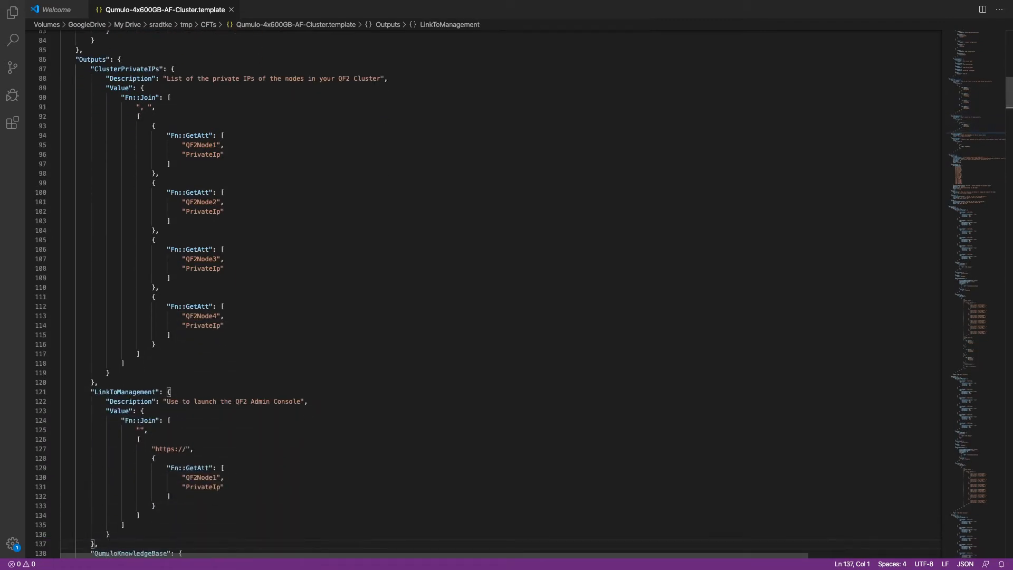
{"action": "key", "text": "Down"}
{"action": "key", "text": "Down"}
{"action": "key", "text": "Down"}
{"action": "key", "text": "Down"}
{"action": "key", "text": "Down"}
{"action": "key", "text": "Down"}
{"action": "key", "text": "Down"}
{"action": "key", "text": "Down"}
{"action": "key", "text": "Down"}
{"action": "key", "text": "Down"}
{"action": "key", "text": "Down"}
{"action": "key", "text": "Down"}
{"action": "key", "text": "Down"}
{"action": "key", "text": "Down"}
{"action": "key", "text": "Down"}
{"action": "key", "text": "Down"}
{"action": "key", "text": "Down"}
{"action": "key", "text": "Down"}
{"action": "key", "text": "Down"}
{"action": "key", "text": "Down"}
{"action": "key", "text": "Down"}
{"action": "key", "text": "Down"}
{"action": "key", "text": "Down"}
{"action": "key", "text": "Down"}
{"action": "key", "text": "Down"}
{"action": "key", "text": "Down"}
{"action": "key", "text": "Down"}
{"action": "key", "text": "Down"}
{"action": "key", "text": "Down"}
{"action": "key", "text": "Down"}
{"action": "key", "text": "Down"}
{"action": "key", "text": "Down"}
{"action": "key", "text": "Down"}
{"action": "key", "text": "Down"}
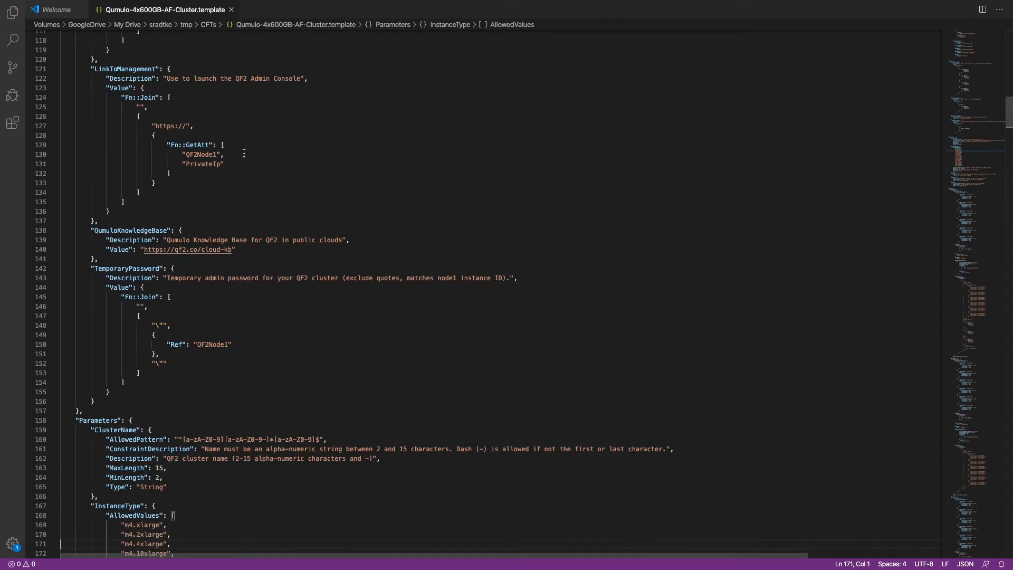
{"action": "scroll", "coordinate": [246, 153], "scroll_direction": "down", "scroll_amount": 5}
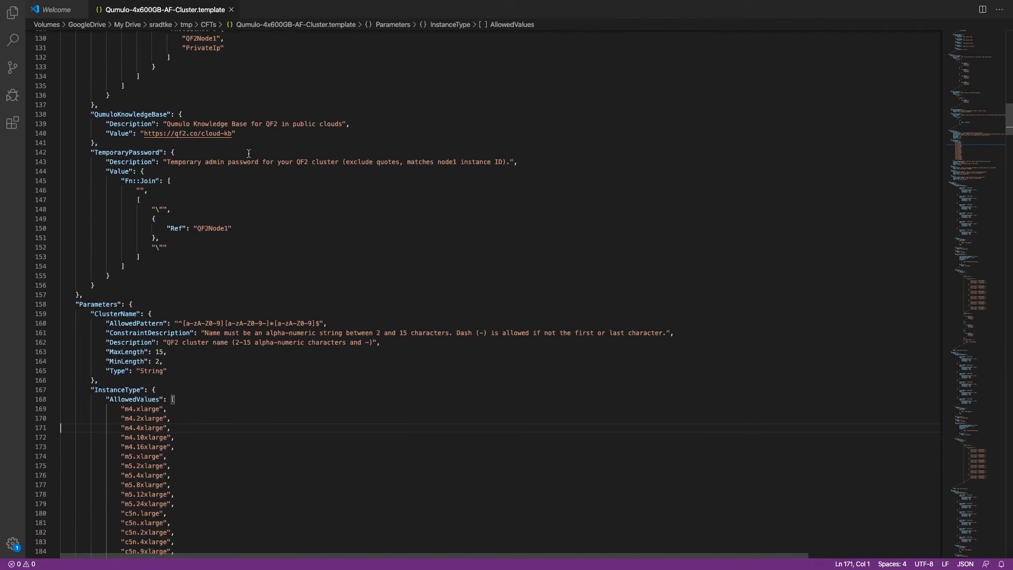
{"action": "scroll", "coordinate": [249, 153], "scroll_direction": "down", "scroll_amount": 10}
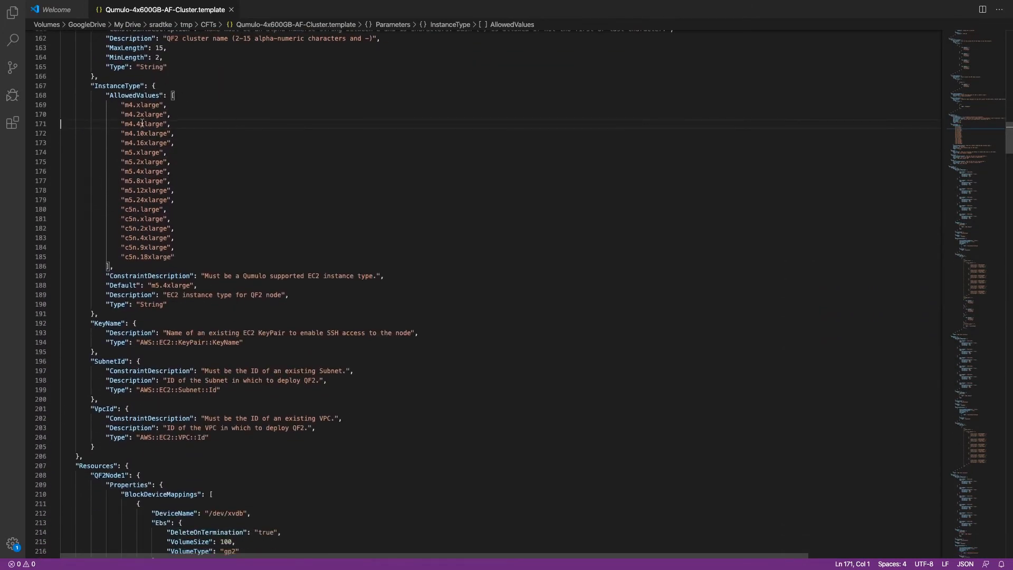
Highlight the InstanceType parameter and its list of allowed instance types
{"action": "left_click_drag", "start_coordinate": [94, 85], "coordinate": [212, 255]}
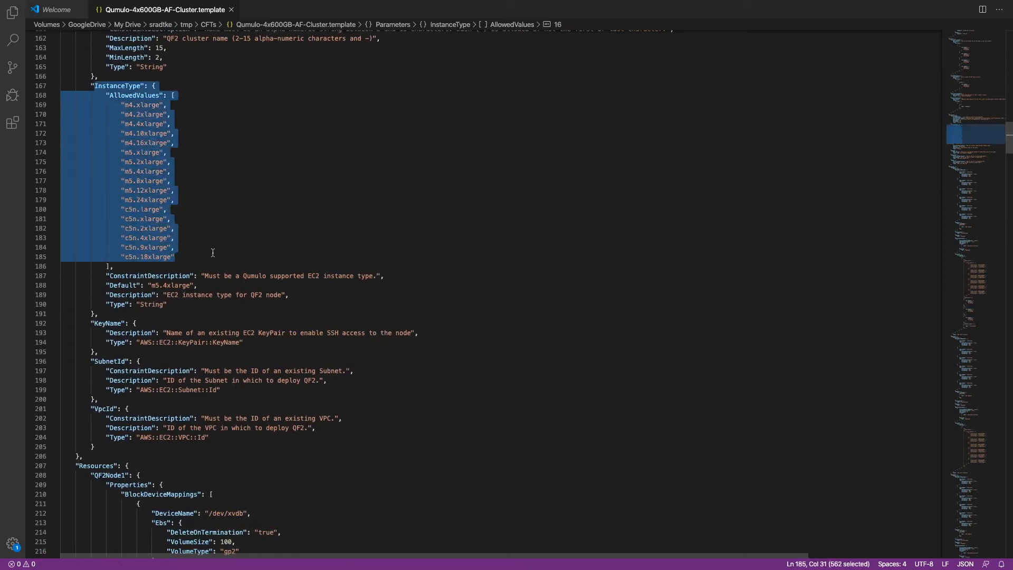
{"action": "scroll", "coordinate": [213, 253], "scroll_direction": "down", "scroll_amount": 5}
{"action": "left_click_drag", "start_coordinate": [106, 144], "coordinate": [202, 172]}
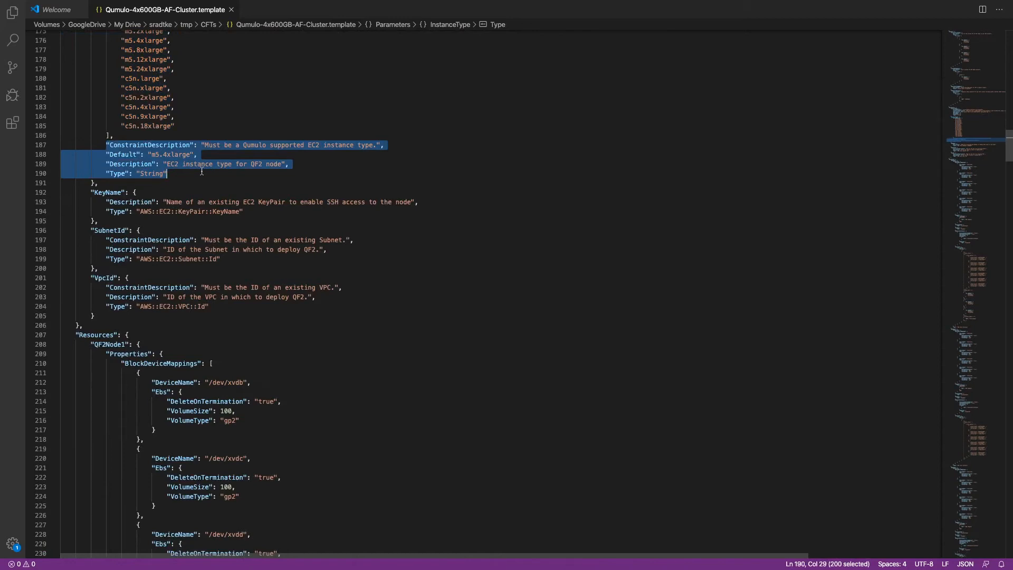
Scroll through the Resources section covering node resources QF2Node1–4
{"action": "scroll", "coordinate": [202, 172], "scroll_direction": "down", "scroll_amount": 4}
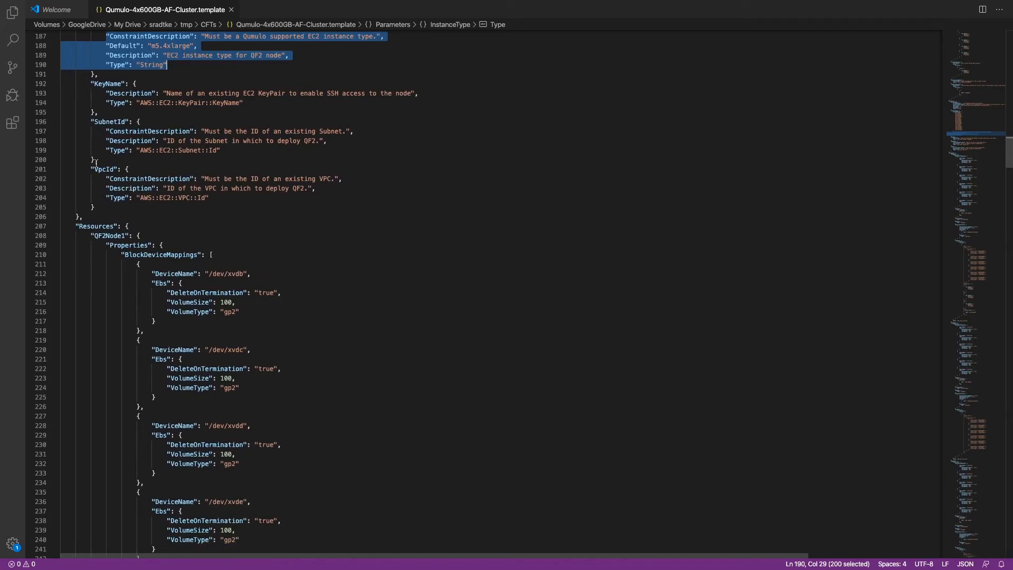
{"action": "scroll", "coordinate": [96, 163], "scroll_direction": "down", "scroll_amount": 5}
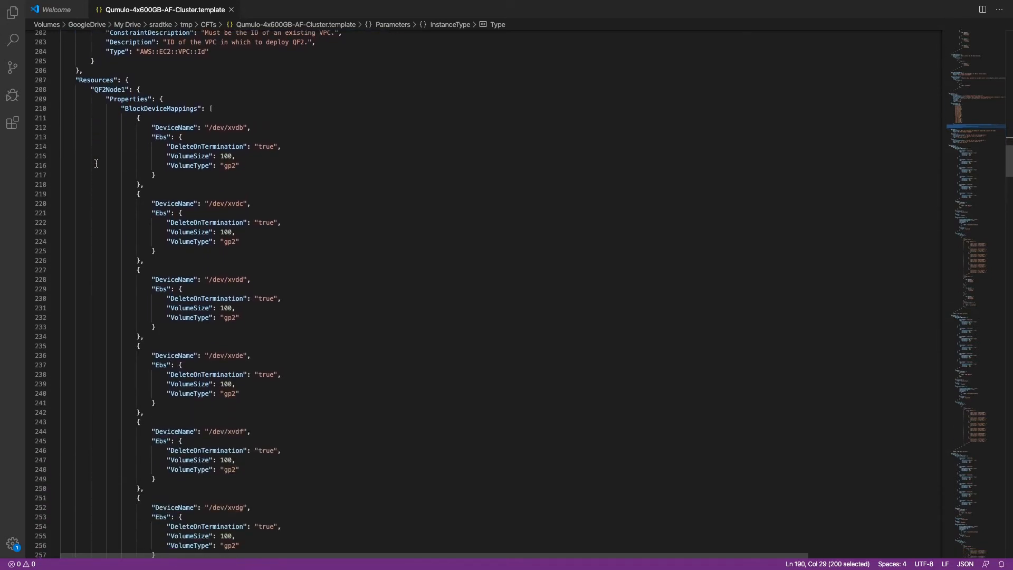
{"action": "scroll", "coordinate": [96, 163], "scroll_direction": "down", "scroll_amount": 1}
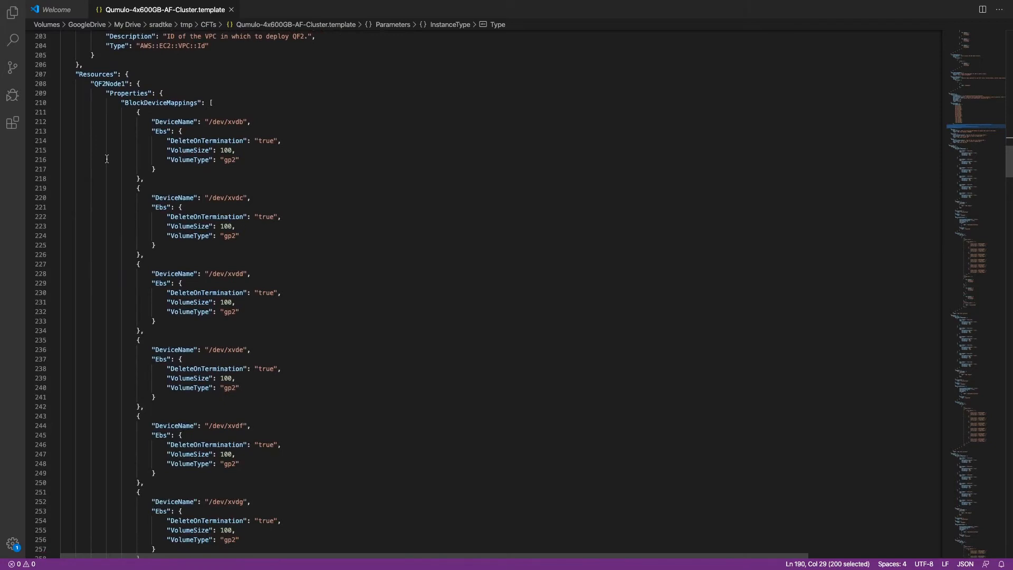
{"action": "scroll", "coordinate": [106, 159], "scroll_direction": "down", "scroll_amount": 5}
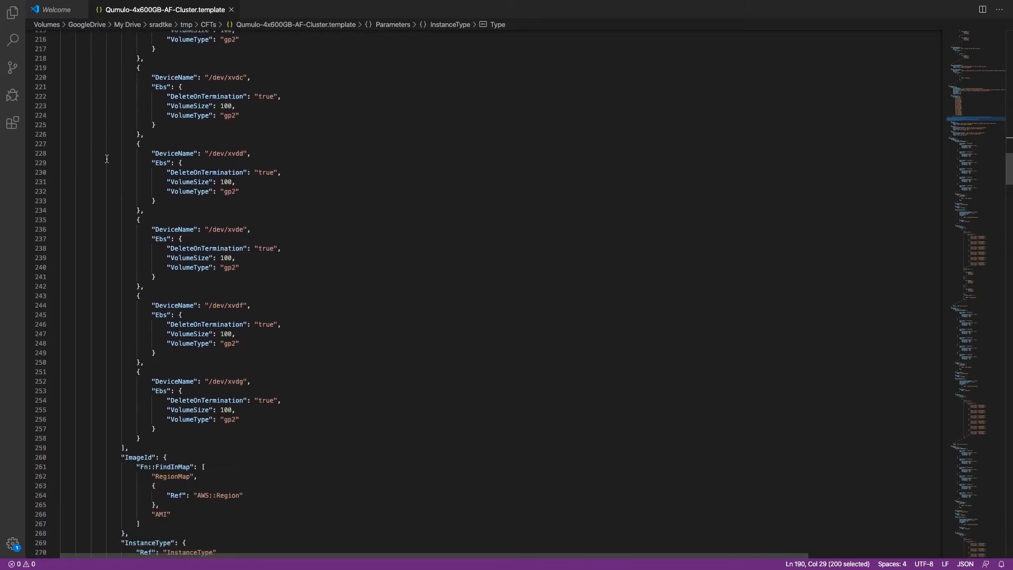
{"action": "scroll", "coordinate": [106, 159], "scroll_direction": "down", "scroll_amount": 3}
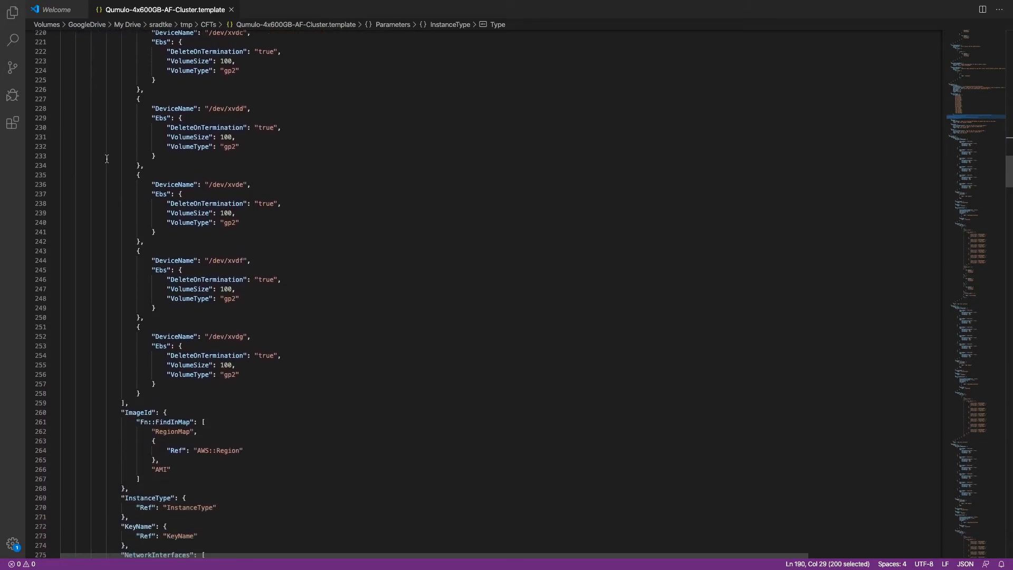
{"action": "scroll", "coordinate": [106, 159], "scroll_direction": "down", "scroll_amount": 5}
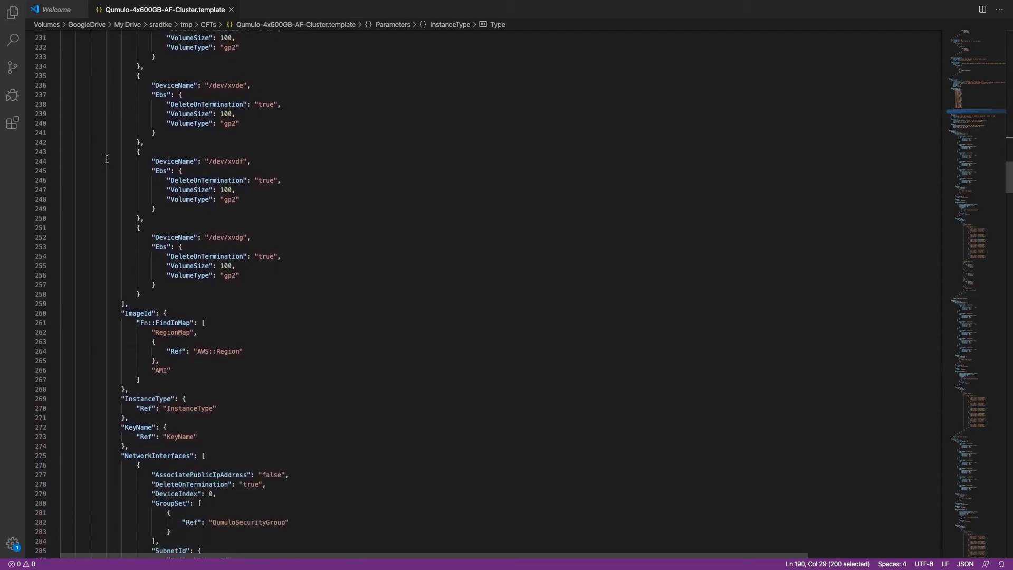
{"action": "scroll", "coordinate": [106, 159], "scroll_direction": "down", "scroll_amount": 1}
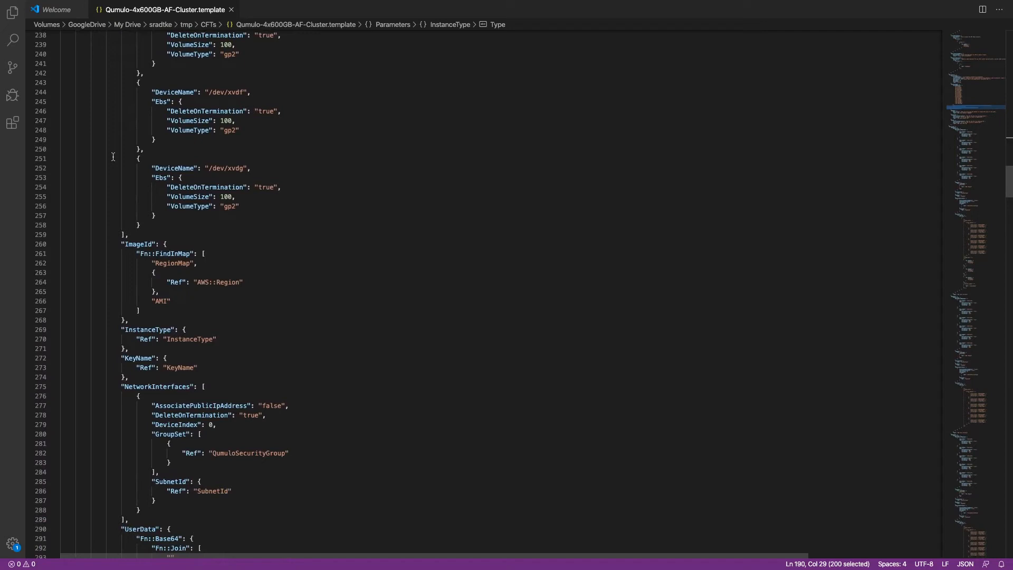
{"action": "scroll", "coordinate": [113, 157], "scroll_direction": "down", "scroll_amount": 10}
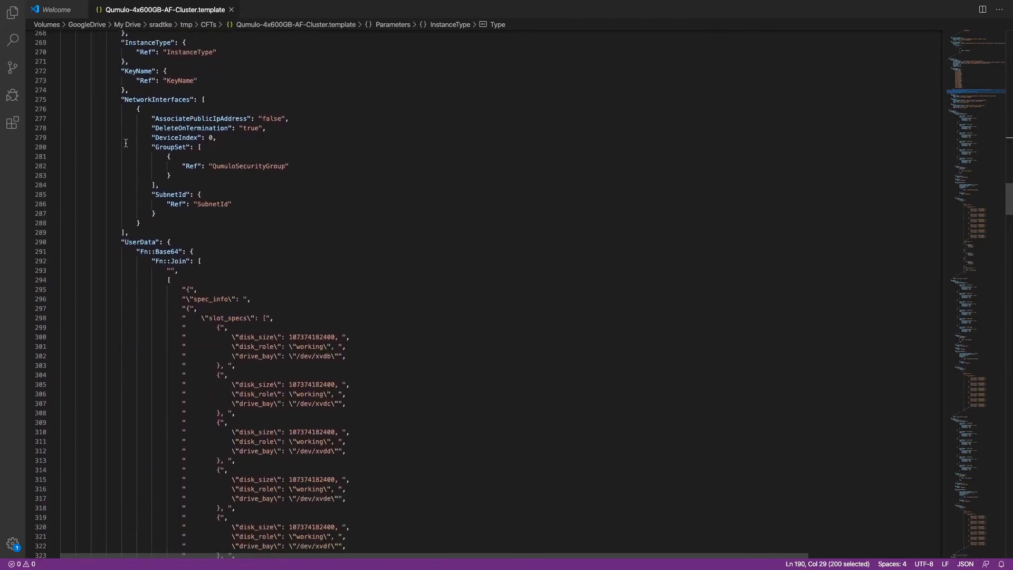
{"action": "scroll", "coordinate": [122, 149], "scroll_direction": "down", "scroll_amount": 7}
{"action": "scroll", "coordinate": [124, 147], "scroll_direction": "down", "scroll_amount": 6}
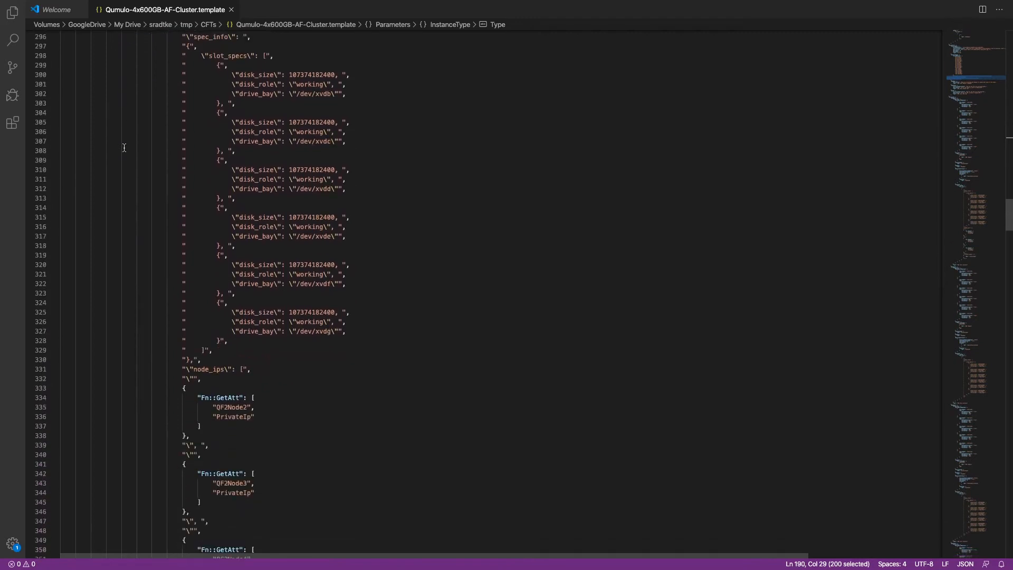
{"action": "scroll", "coordinate": [124, 148], "scroll_direction": "down", "scroll_amount": 3}
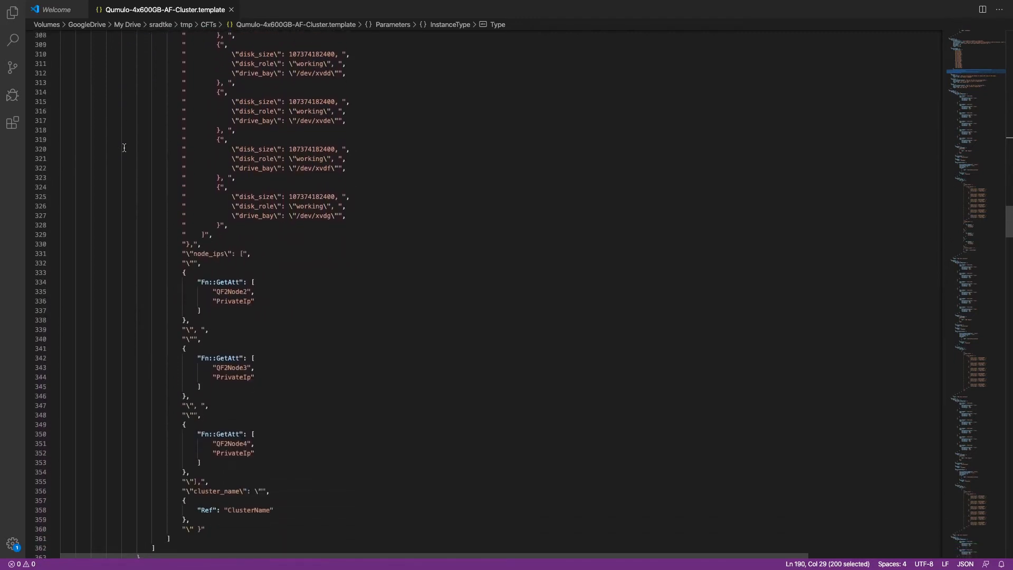
Scroll on through QumuloSecurityGroup's NFS, SMB and management port rules to the file's end
{"action": "scroll", "coordinate": [124, 148], "scroll_direction": "down", "scroll_amount": 5}
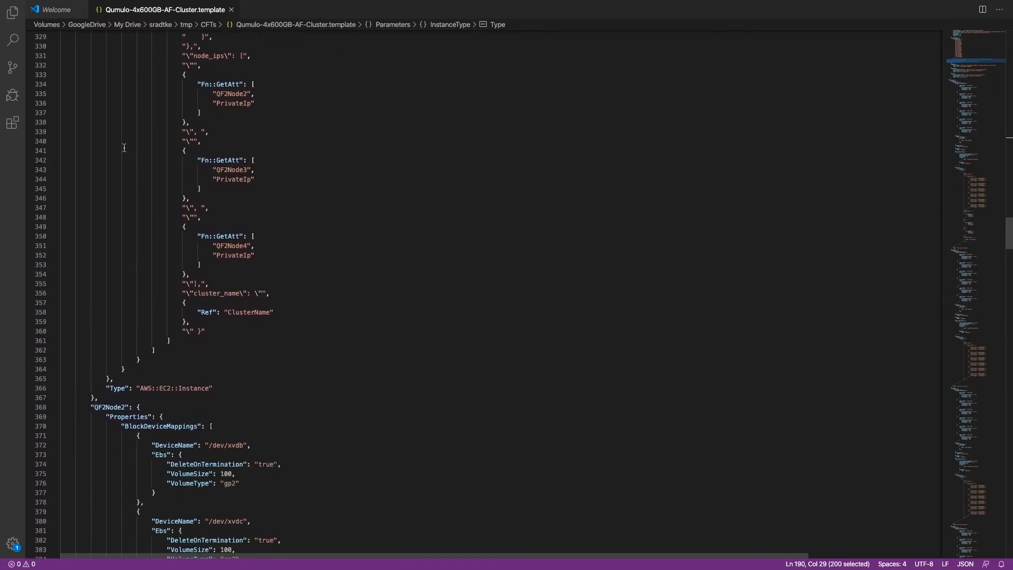
{"action": "scroll", "coordinate": [124, 148], "scroll_direction": "down", "scroll_amount": 20}
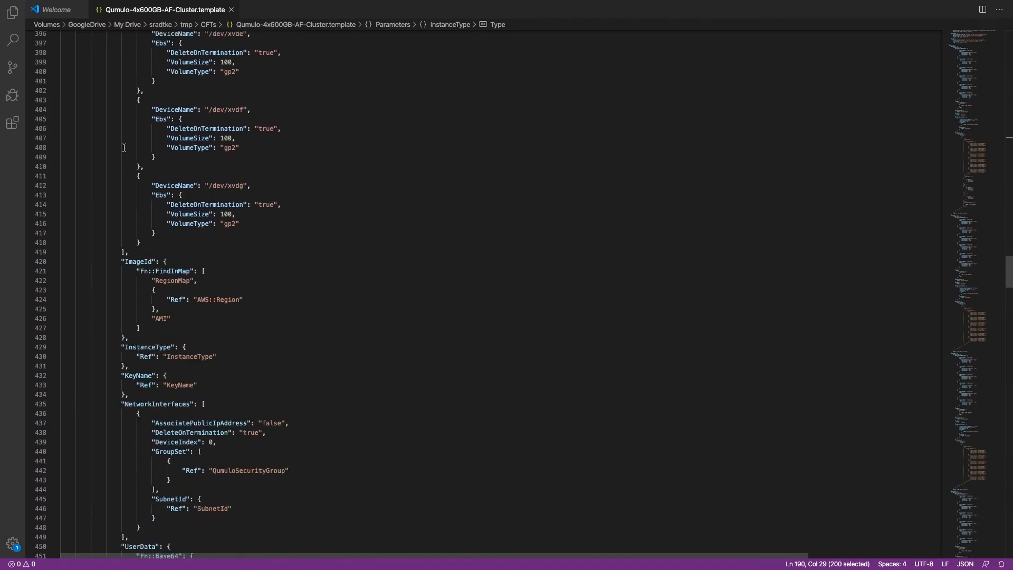
{"action": "scroll", "coordinate": [124, 148], "scroll_direction": "down", "scroll_amount": 20}
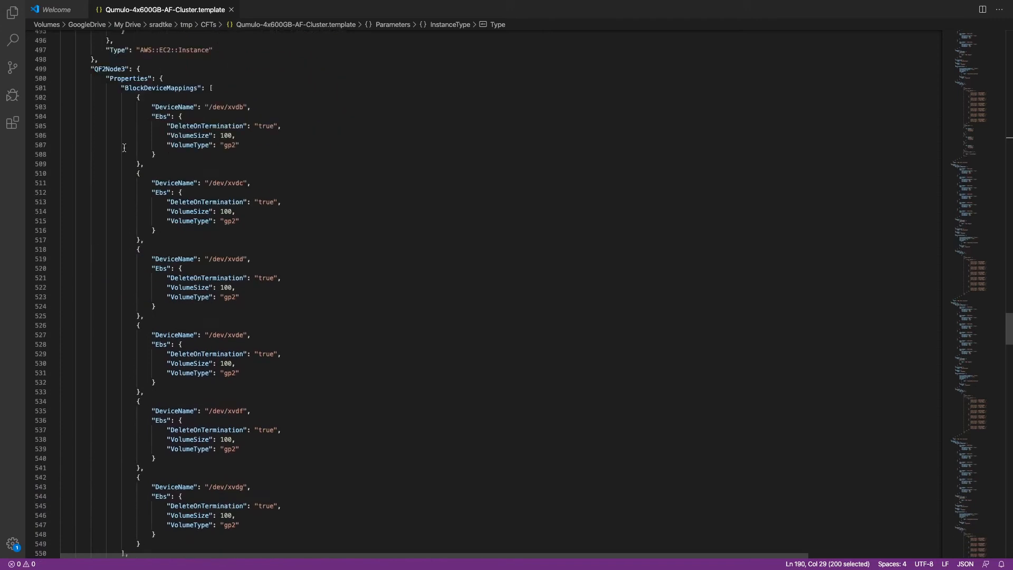
{"action": "scroll", "coordinate": [124, 148], "scroll_direction": "down", "scroll_amount": 20}
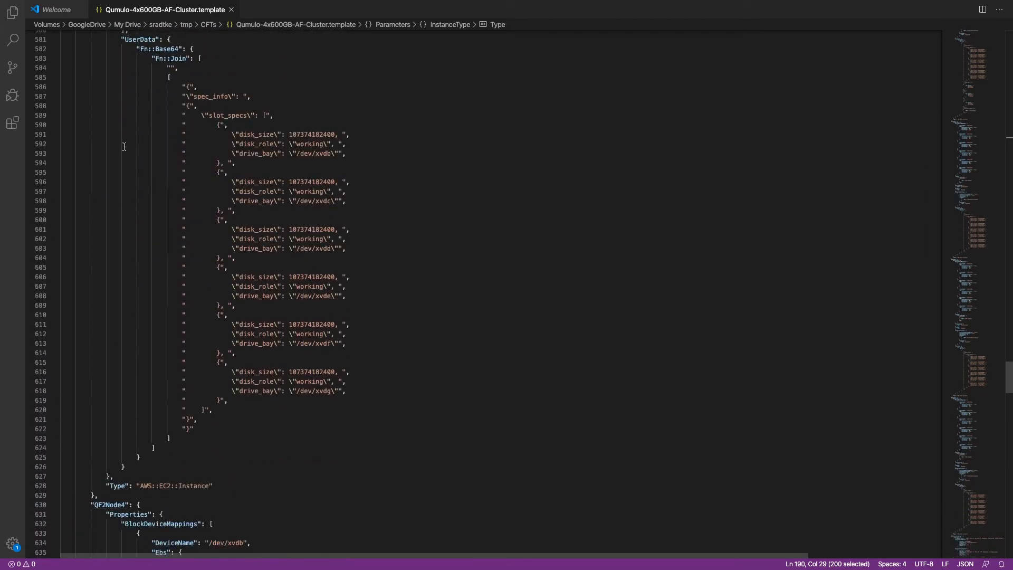
{"action": "scroll", "coordinate": [124, 148], "scroll_direction": "down", "scroll_amount": 20}
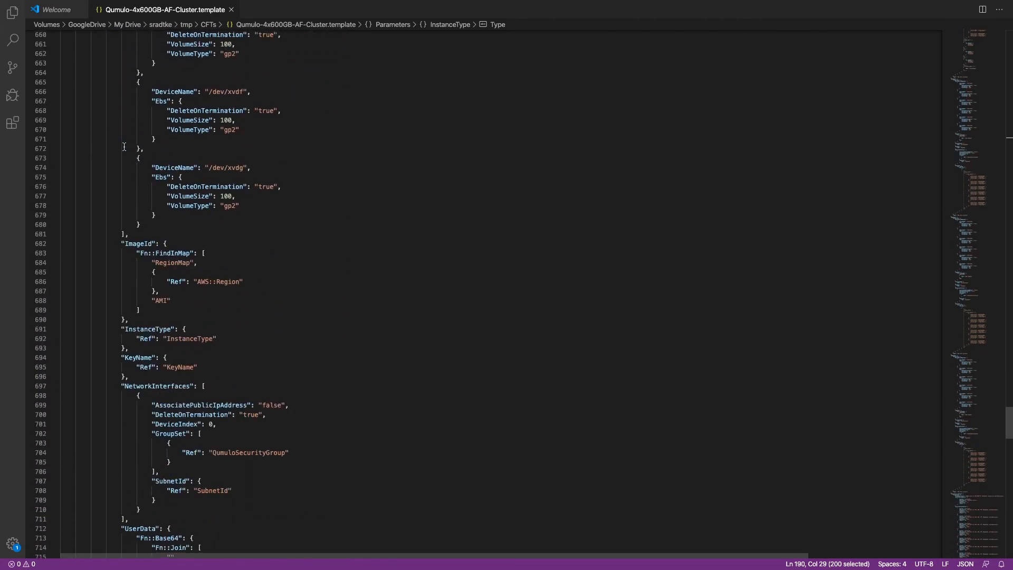
{"action": "scroll", "coordinate": [124, 147], "scroll_direction": "down", "scroll_amount": 20}
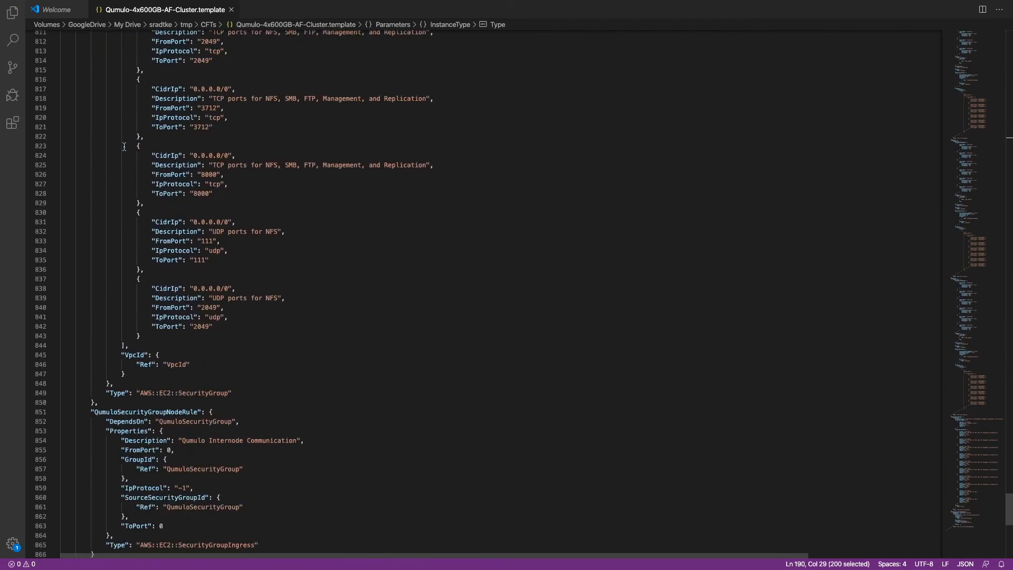
{"action": "scroll", "coordinate": [124, 147], "scroll_direction": "up", "scroll_amount": 14}
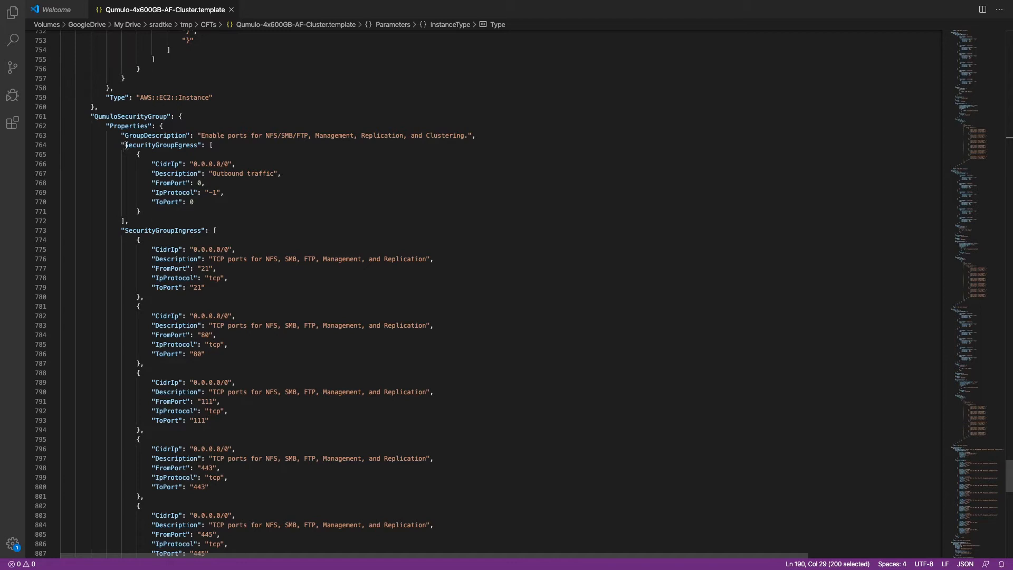
{"action": "scroll", "coordinate": [193, 125], "scroll_direction": "down", "scroll_amount": 3}
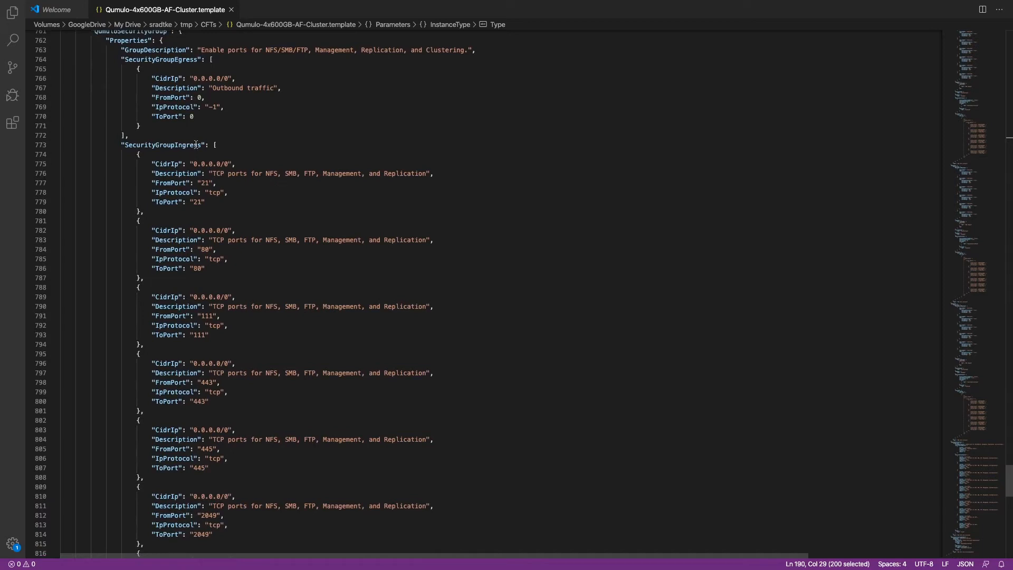
{"action": "scroll", "coordinate": [195, 144], "scroll_direction": "down", "scroll_amount": 1}
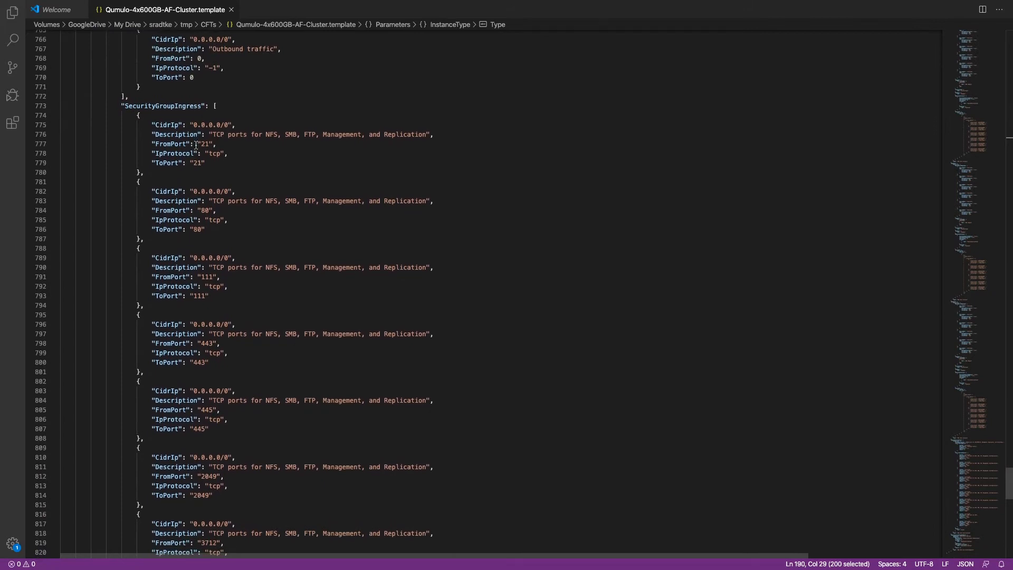
{"action": "scroll", "coordinate": [195, 145], "scroll_direction": "down", "scroll_amount": 5}
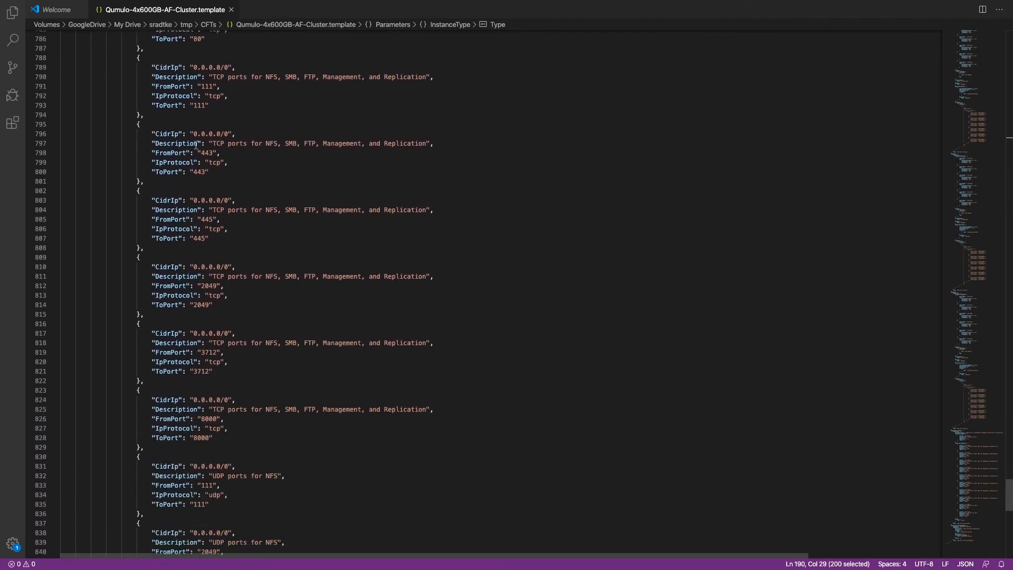
{"action": "scroll", "coordinate": [195, 144], "scroll_direction": "down", "scroll_amount": 10}
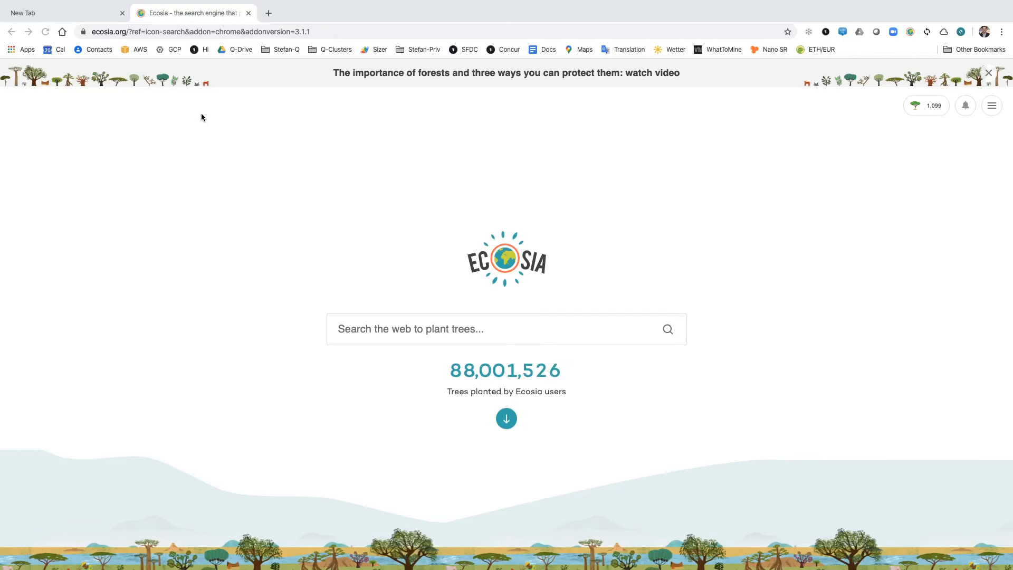
Review the running EC2 instances, then open the EC2 Dashboard in the new tab and the Services list
{"action": "left_click", "coordinate": [138, 50]}
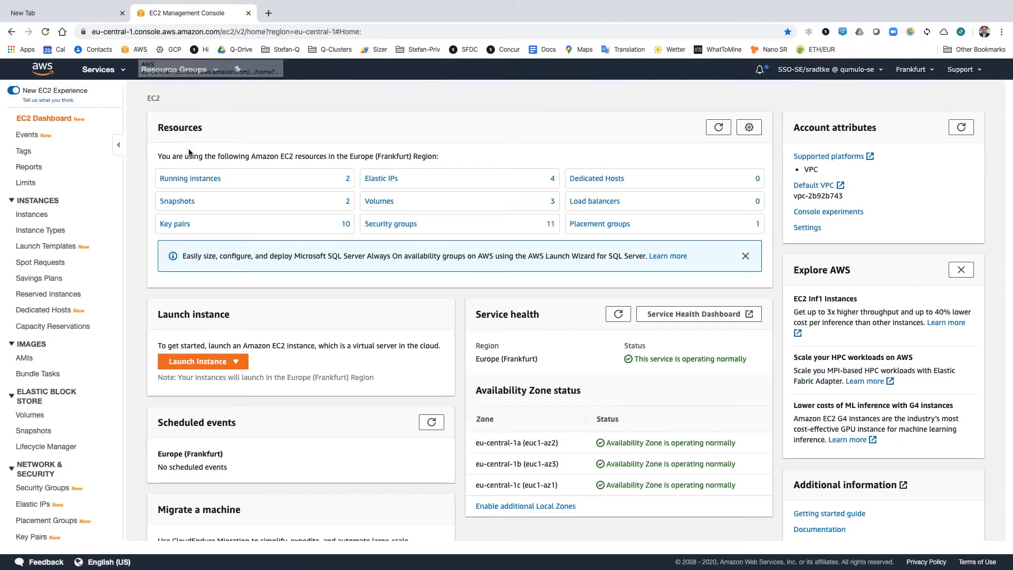
{"action": "left_click", "coordinate": [195, 179]}
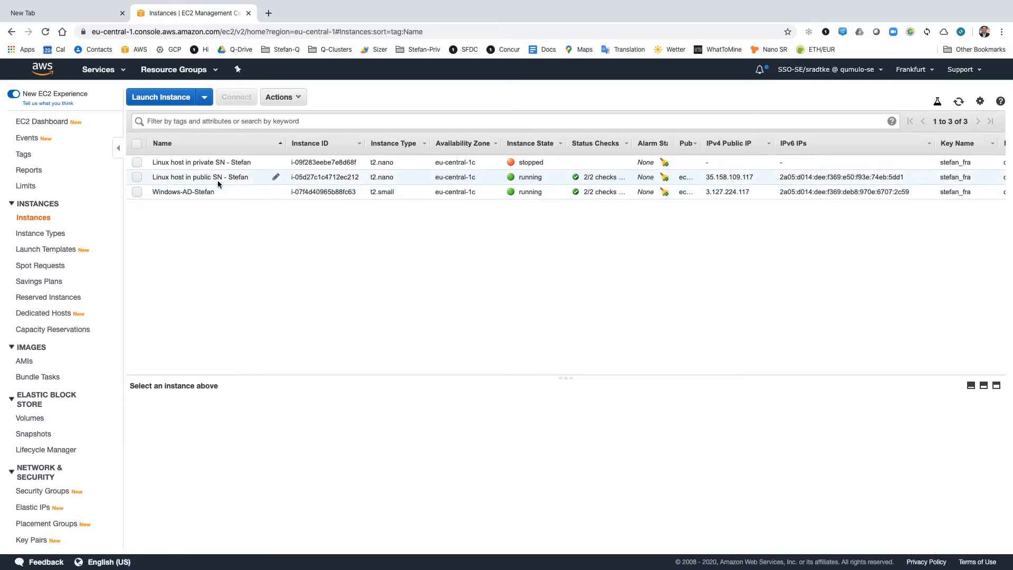
{"action": "left_click", "coordinate": [88, 19]}
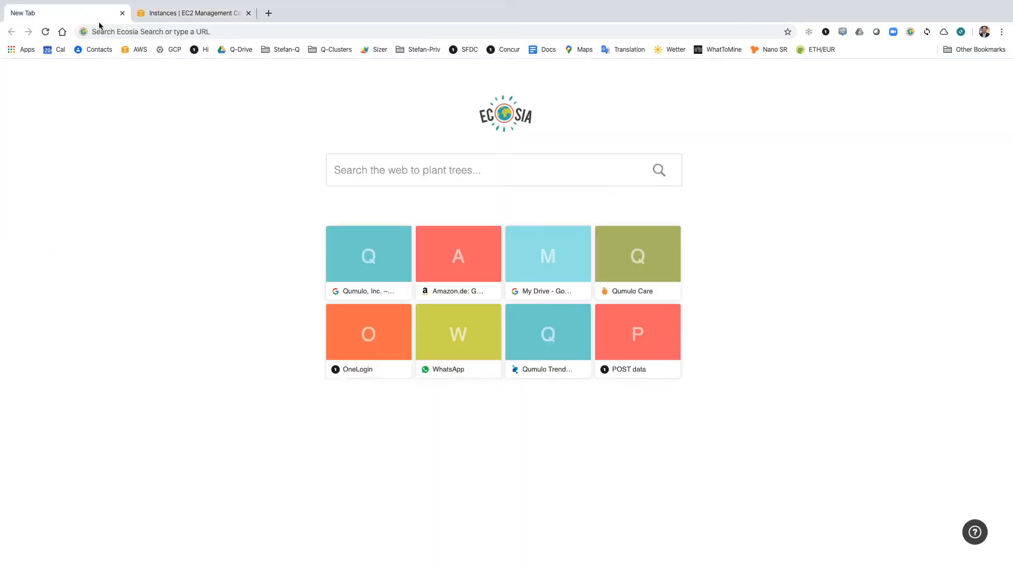
{"action": "left_click", "coordinate": [141, 51]}
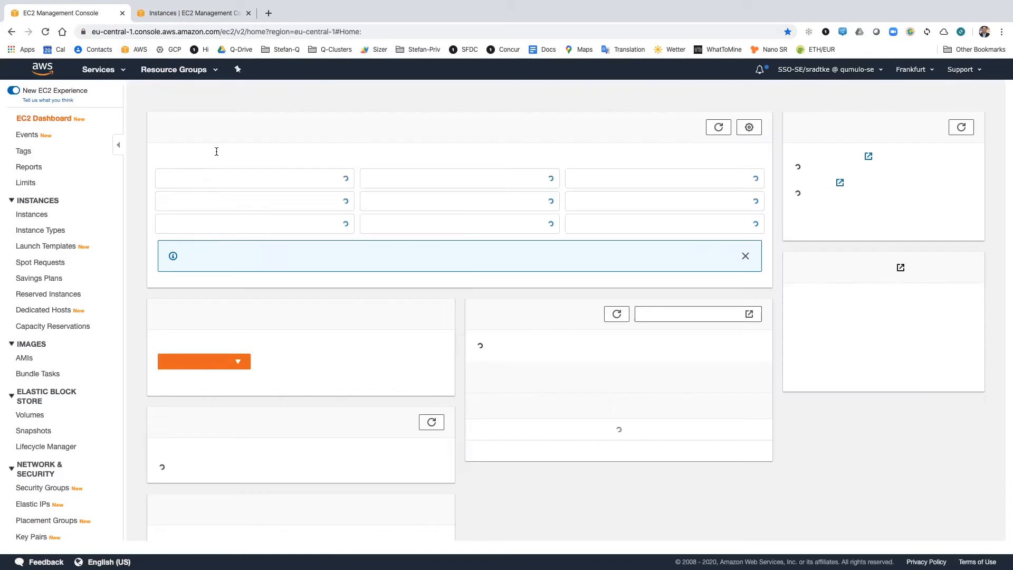
{"action": "left_click", "coordinate": [124, 72]}
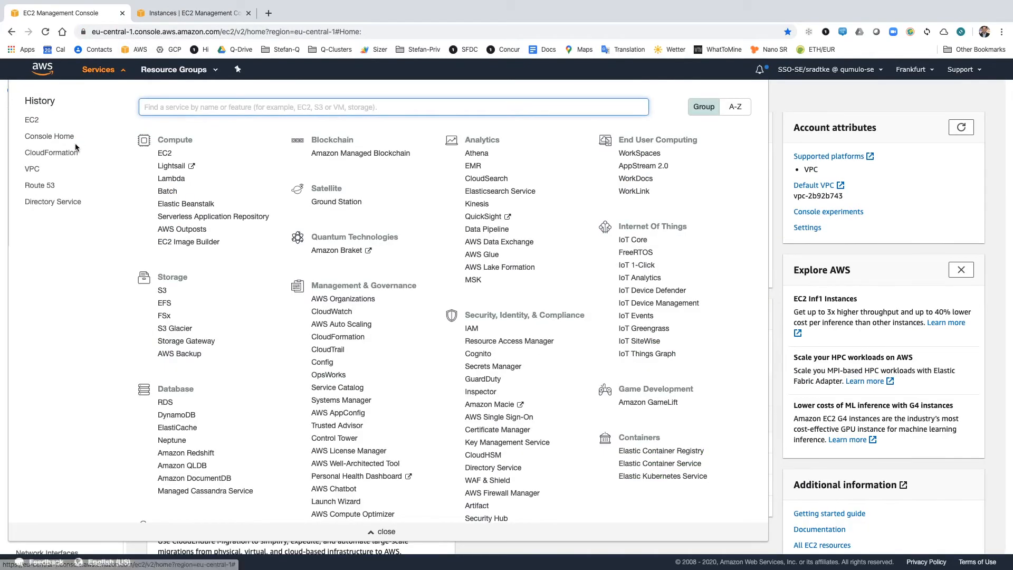
Go to CloudFormation and start creating a new stack from a ready template
{"action": "left_click", "coordinate": [51, 153]}
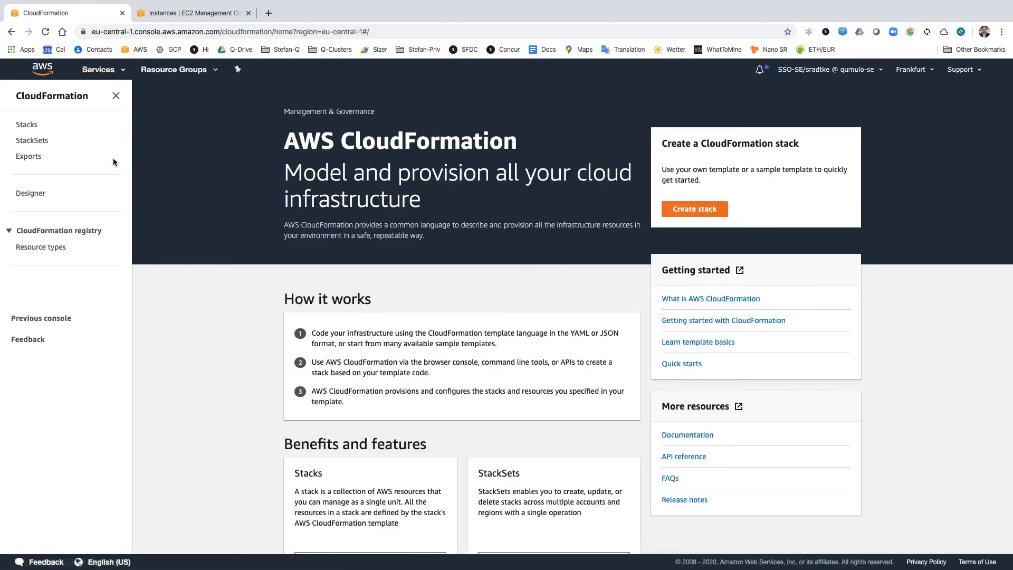
{"action": "left_click", "coordinate": [707, 211]}
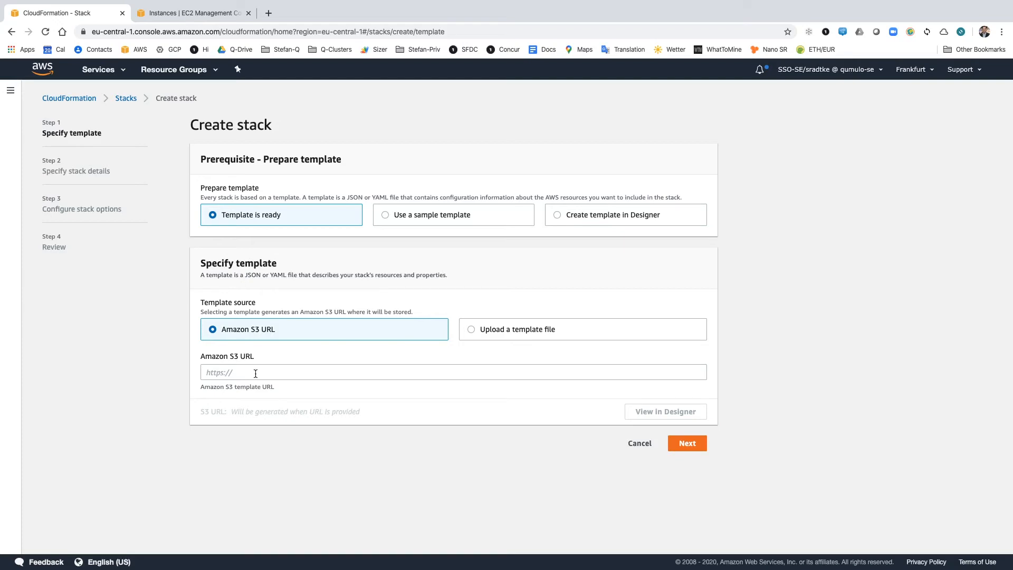
Upload Qumulo-4x600GB-AF-Cluster.template as the stack template and continue to stack details
{"action": "left_click", "coordinate": [473, 329]}
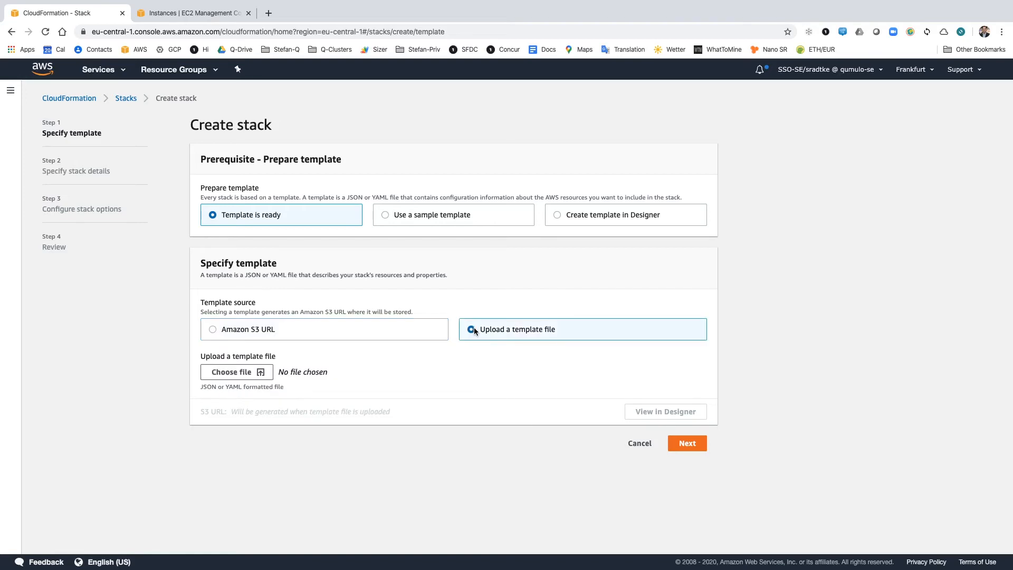
{"action": "left_click", "coordinate": [258, 373]}
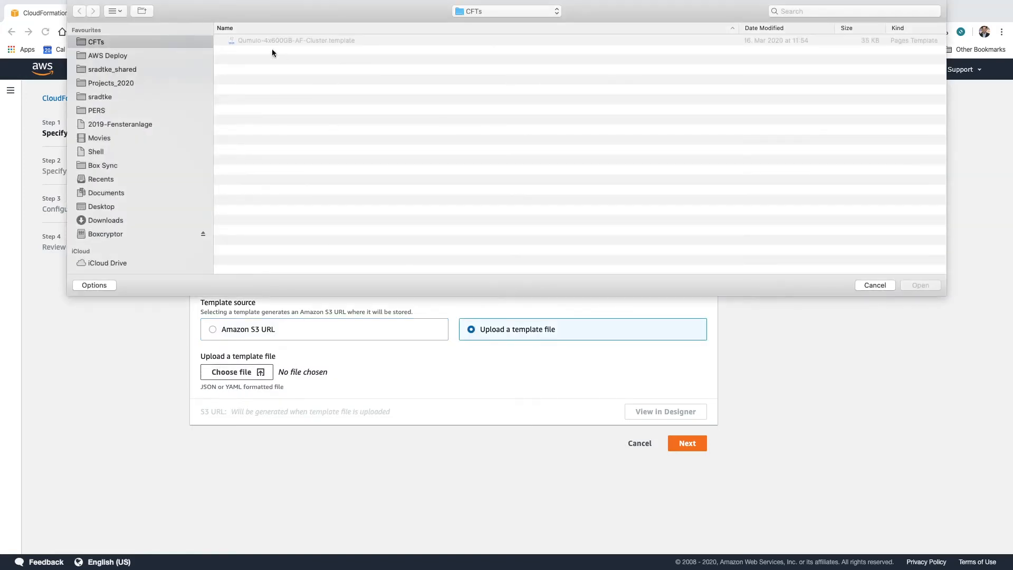
{"action": "left_click", "coordinate": [259, 40]}
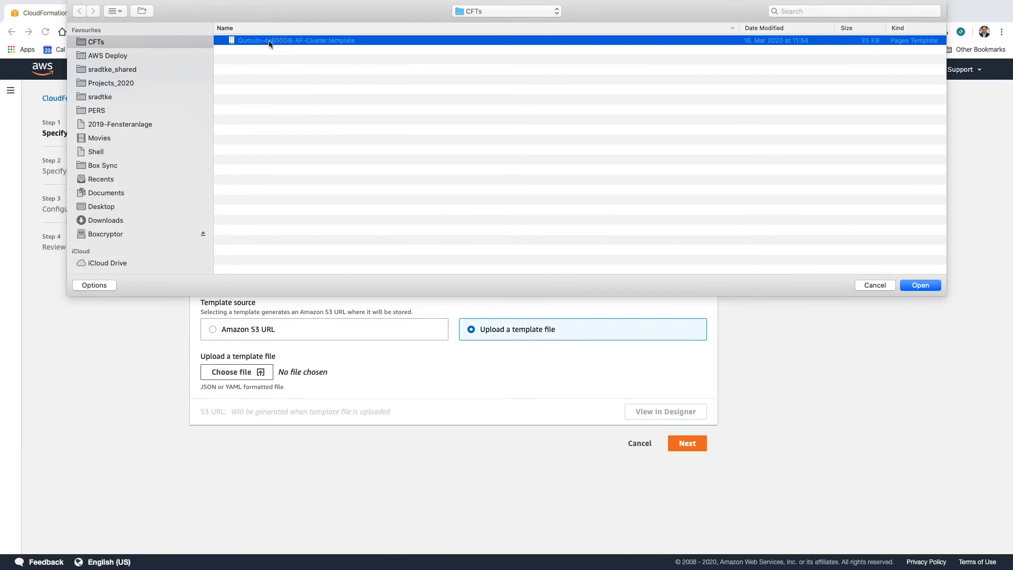
{"action": "left_click", "coordinate": [921, 285]}
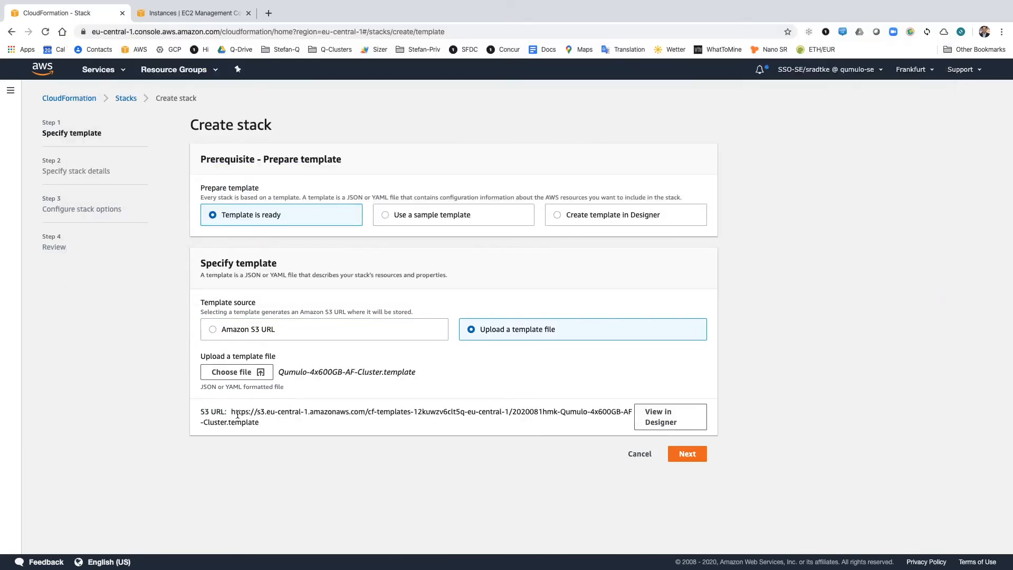
{"action": "left_click_drag", "start_coordinate": [232, 412], "coordinate": [258, 418]}
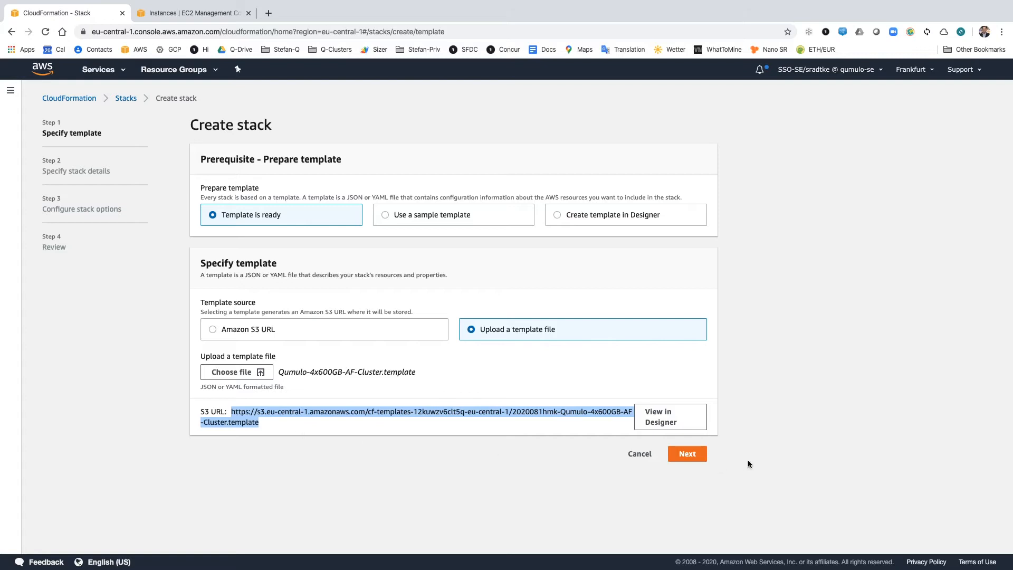
{"action": "left_click", "coordinate": [688, 455]}
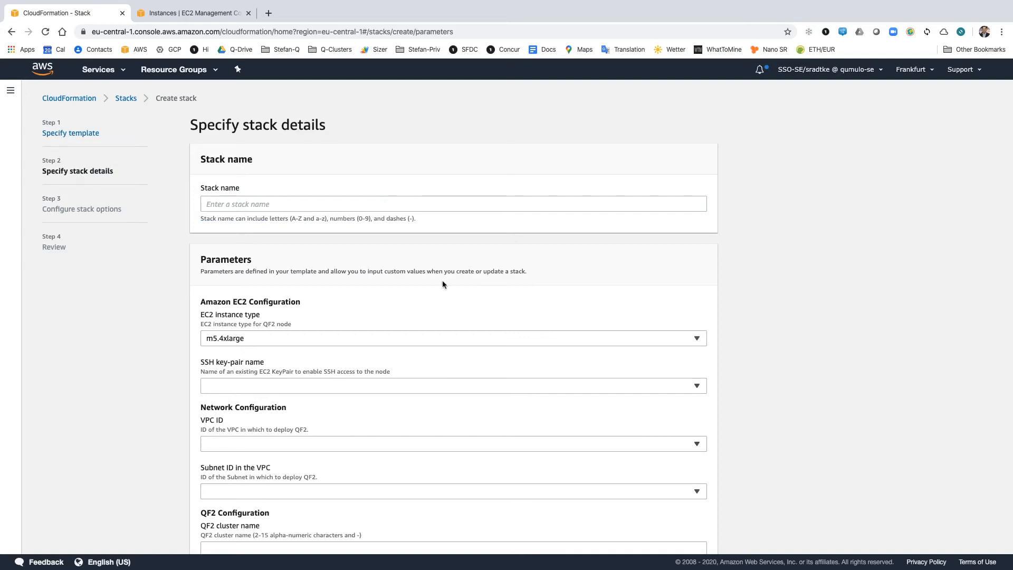
Name the stack Qumulo-Demo and choose instance type m4.xlarge
{"action": "left_click", "coordinate": [266, 203]}
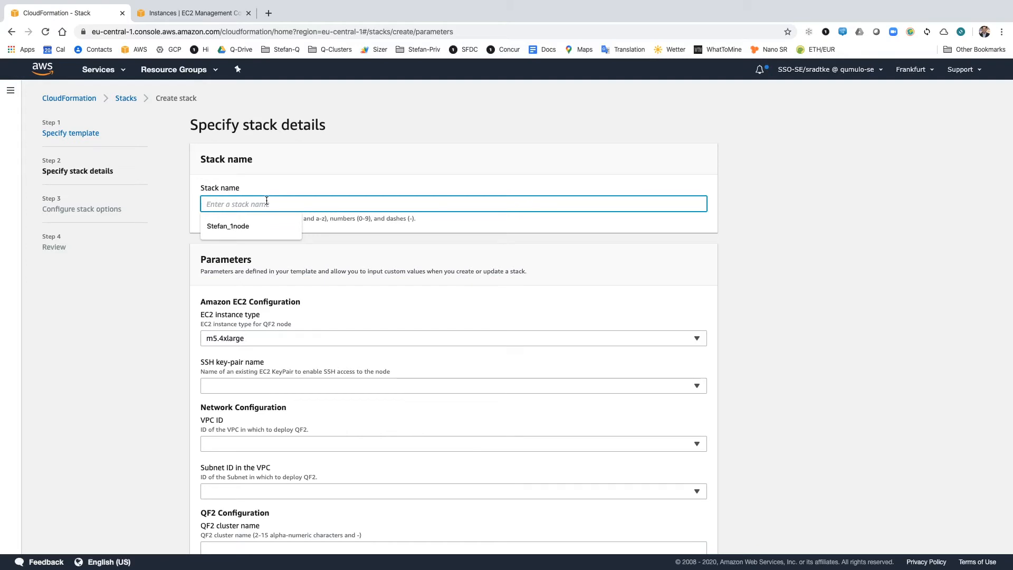
{"action": "type", "text": "Qumulo-Demo"}
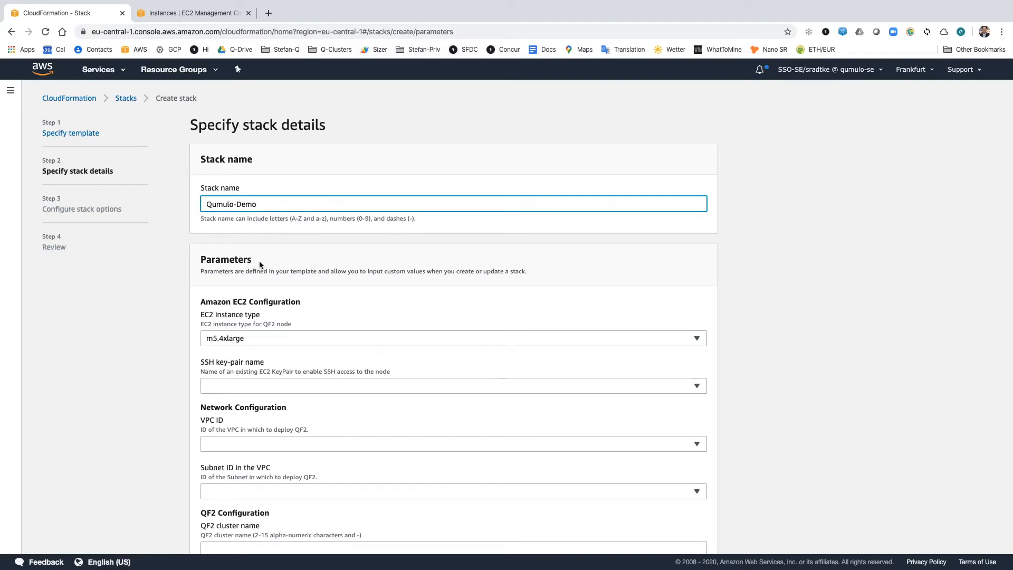
{"action": "scroll", "coordinate": [305, 303], "scroll_direction": "down", "scroll_amount": 1}
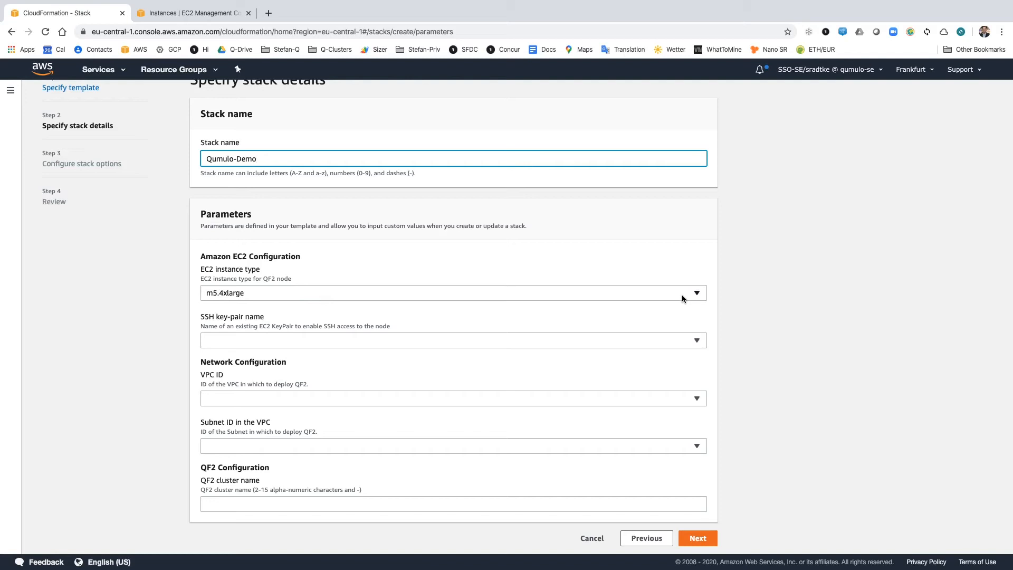
{"action": "left_click", "coordinate": [320, 294]}
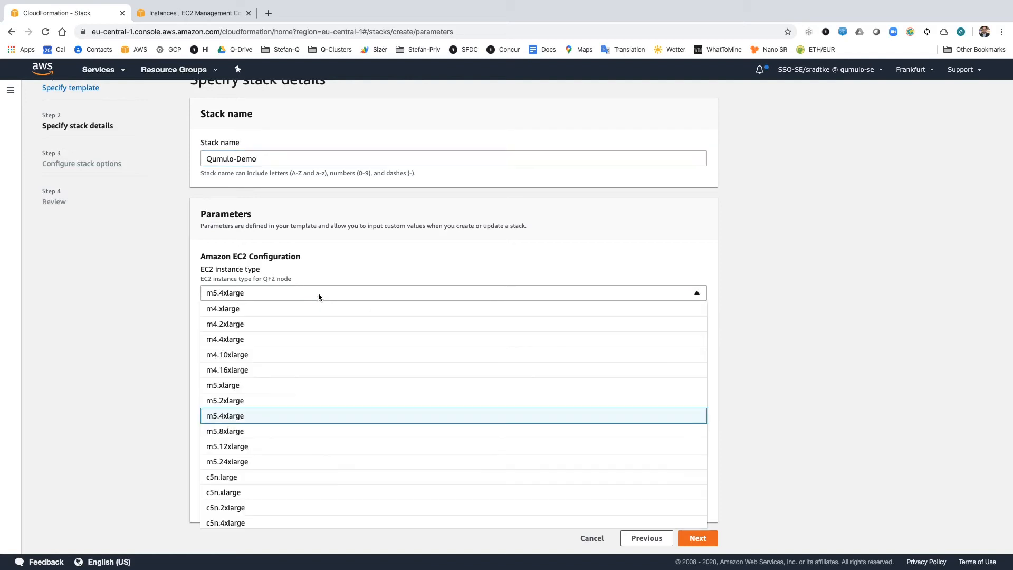
{"action": "scroll", "coordinate": [242, 295], "scroll_direction": "up", "scroll_amount": 2}
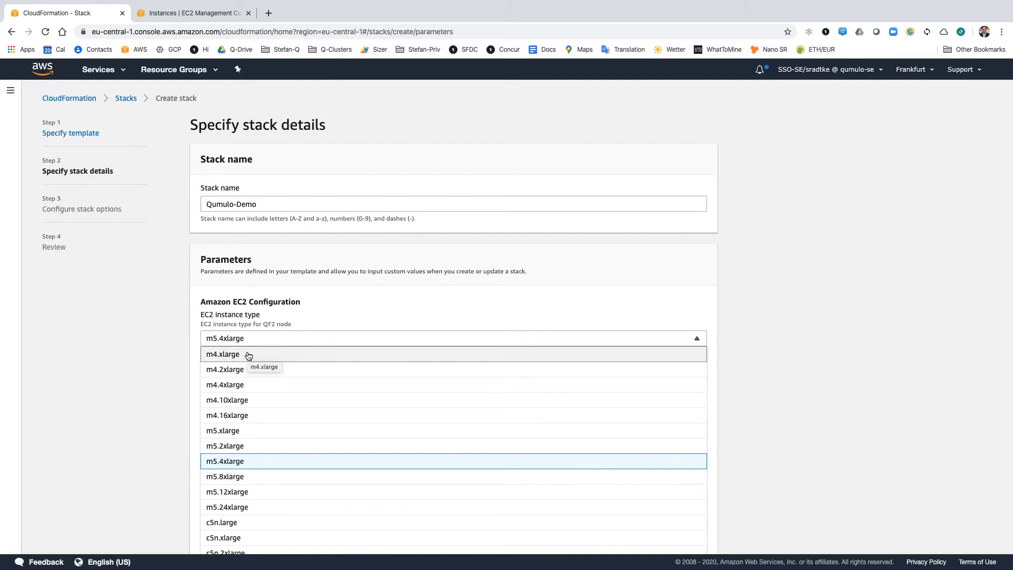
{"action": "left_click", "coordinate": [248, 354]}
{"action": "scroll", "coordinate": [278, 341], "scroll_direction": "down", "scroll_amount": 2}
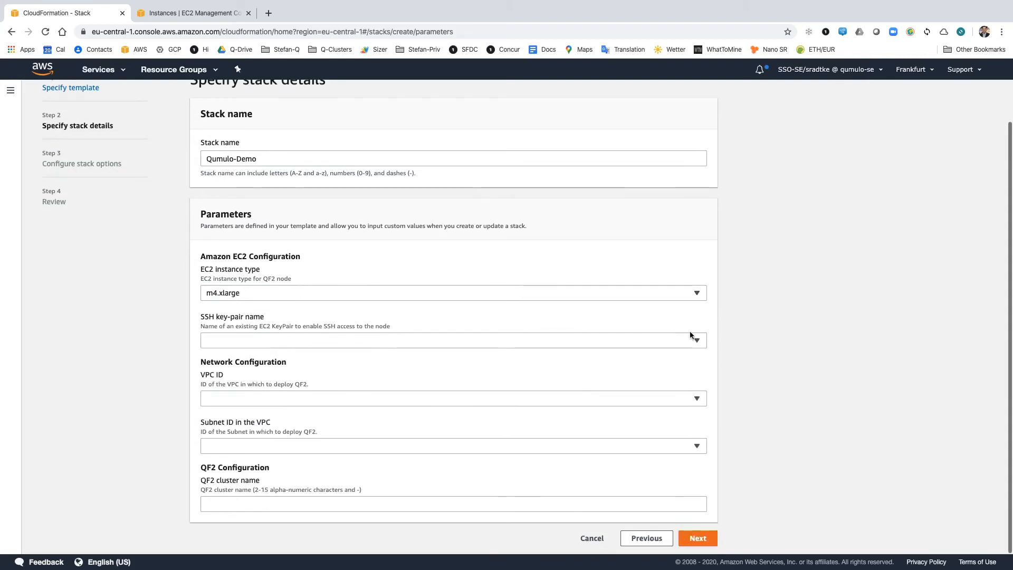
Pick the SSH key pair, VPC 10.69.0.0/16, subnet 10.69.0.0/24 and cluster name Qumulo-Cluster, then continue
{"action": "left_click", "coordinate": [698, 341]}
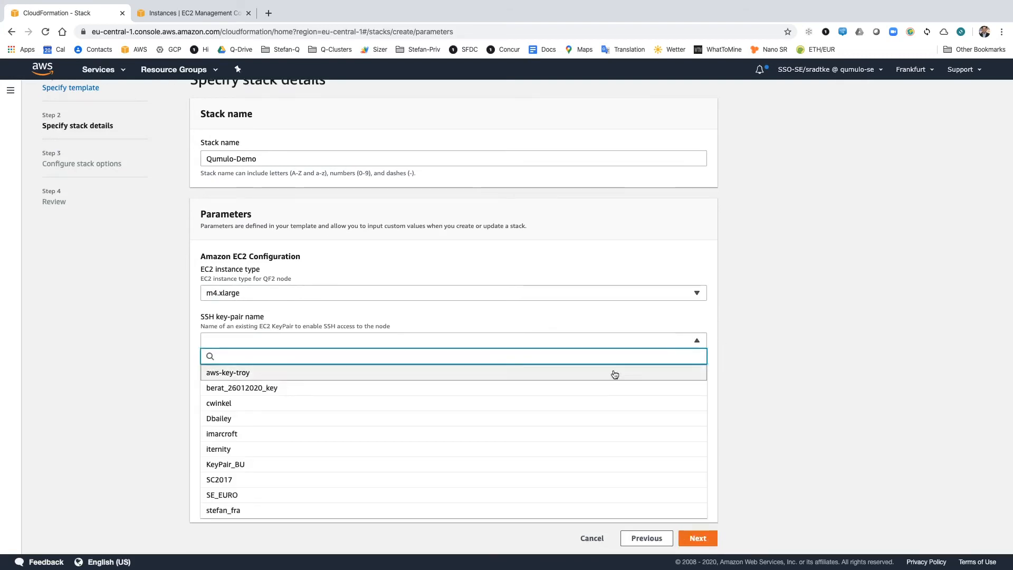
{"action": "left_click", "coordinate": [401, 511]}
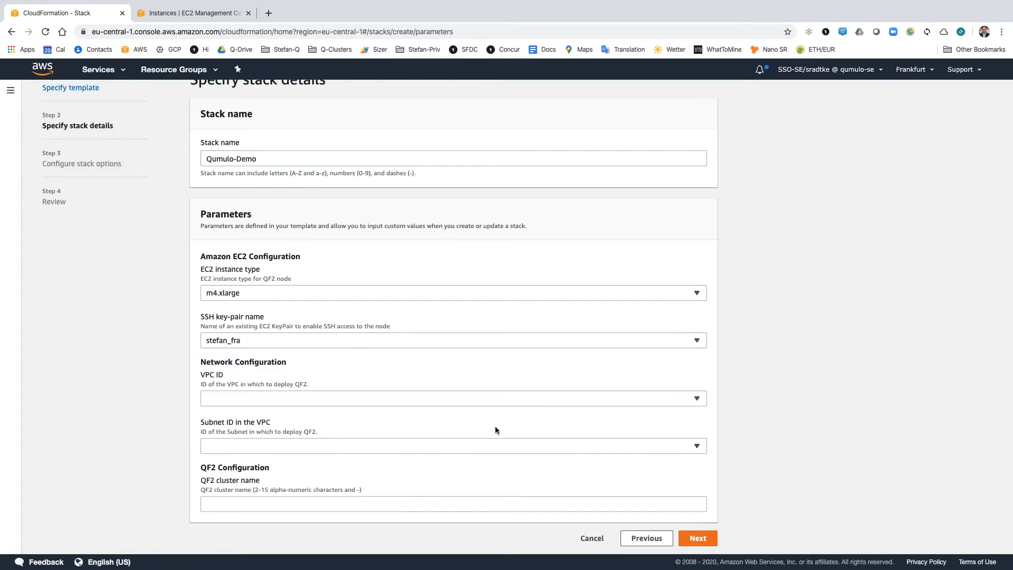
{"action": "left_click", "coordinate": [697, 400]}
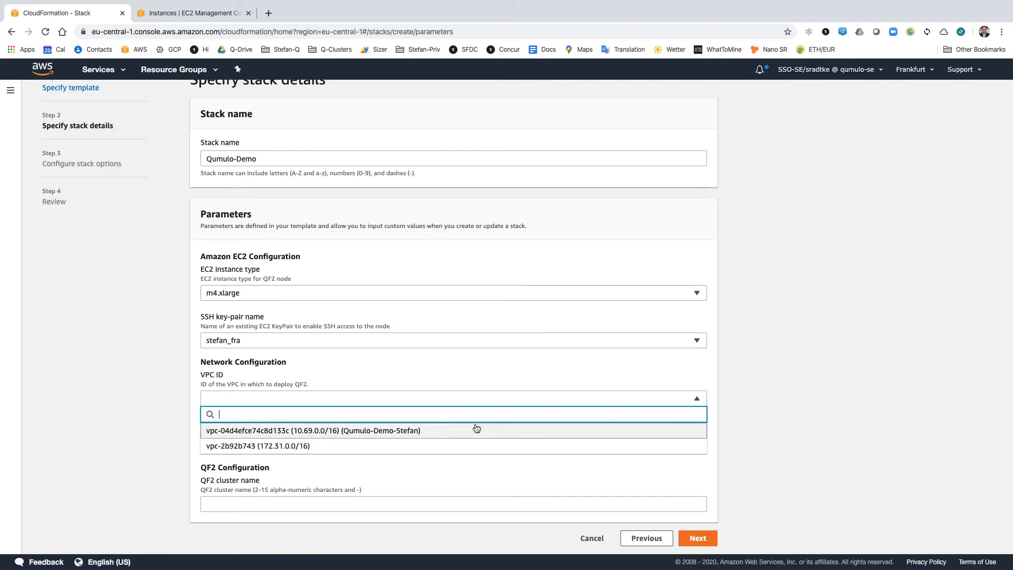
{"action": "left_click", "coordinate": [428, 432]}
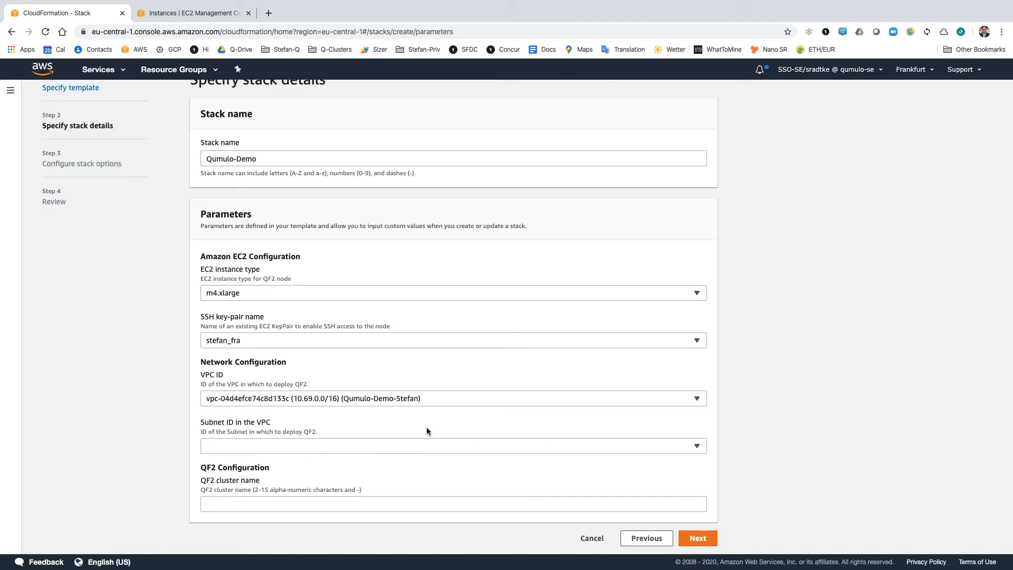
{"action": "left_click", "coordinate": [697, 448]}
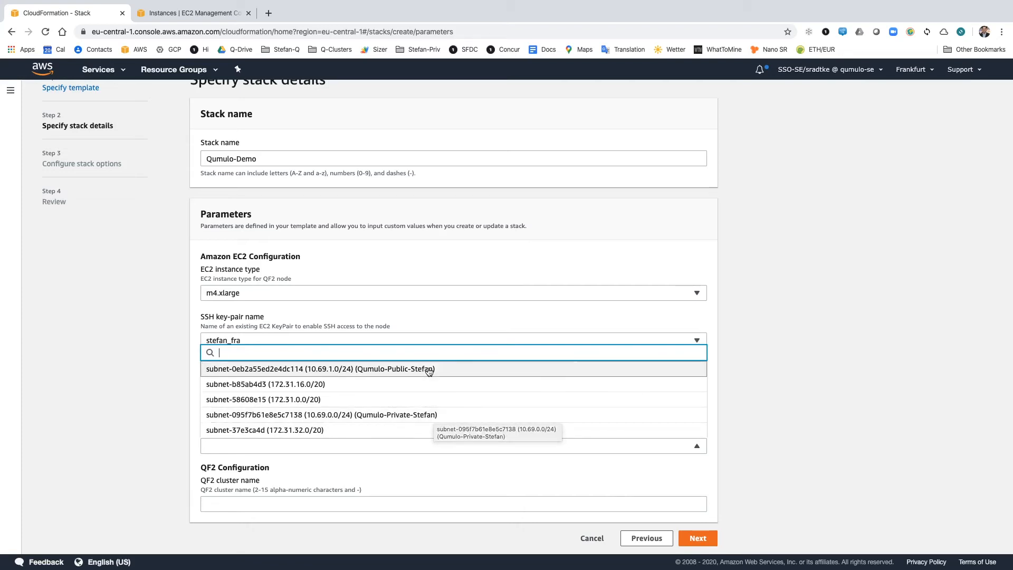
{"action": "left_click", "coordinate": [418, 415]}
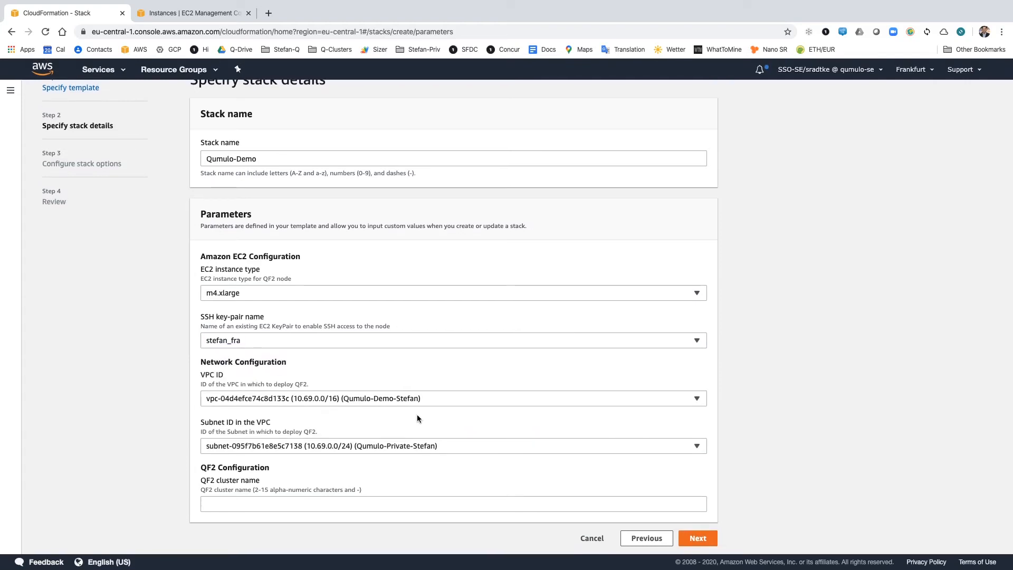
{"action": "left_click", "coordinate": [546, 502]}
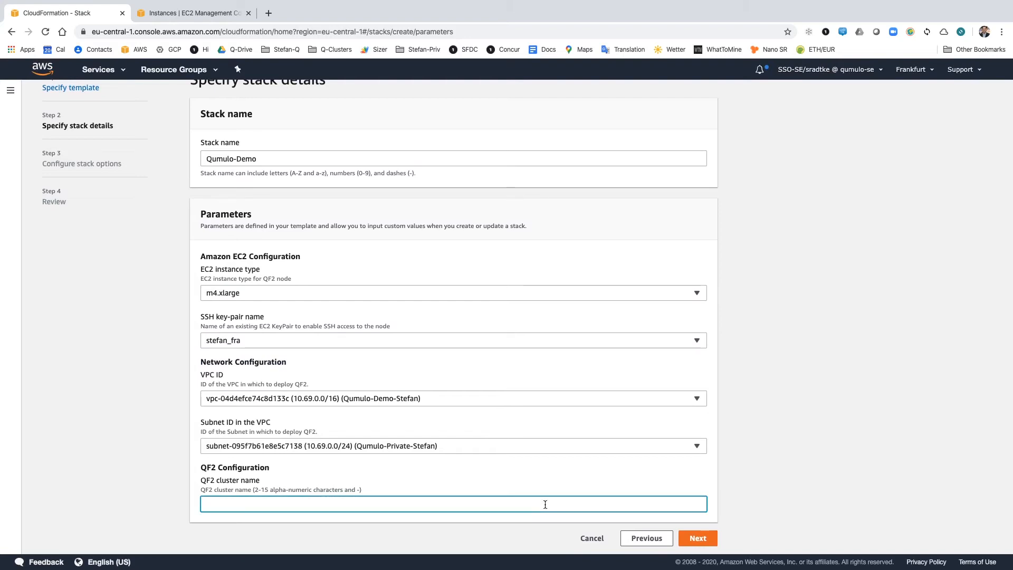
{"action": "type", "text": "Qumulo-Cluster"}
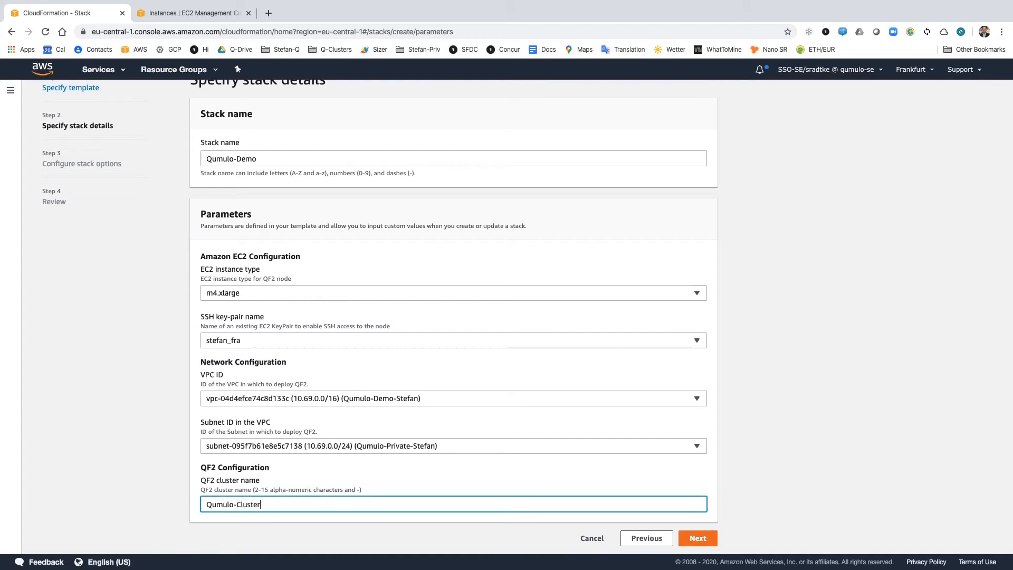
{"action": "left_click", "coordinate": [697, 539]}
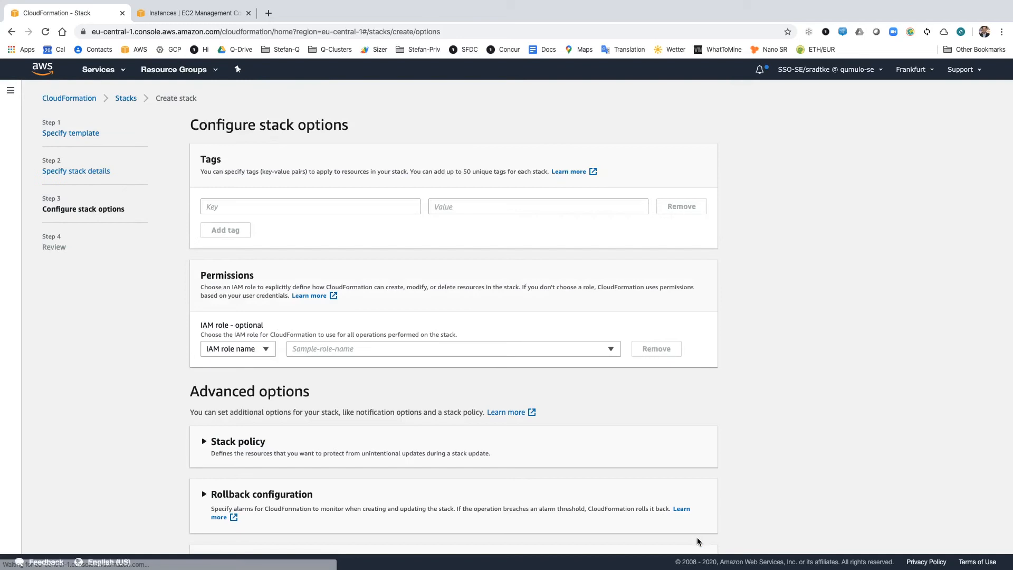
Add a stack tag with key 'name' set to the owner's name
{"action": "left_click", "coordinate": [287, 205]}
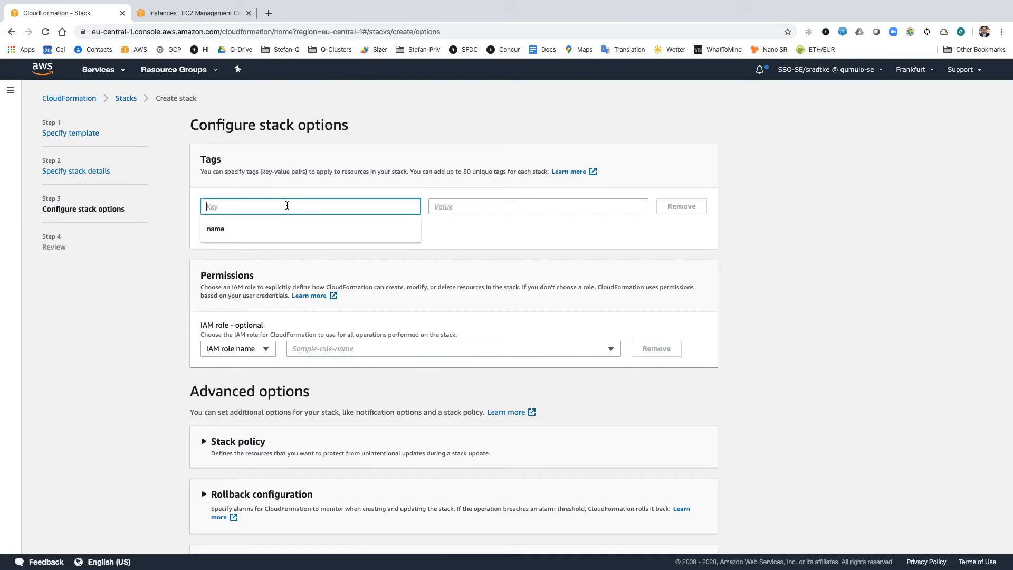
{"action": "type", "text": "name"}
{"action": "left_click", "coordinate": [275, 219]}
{"action": "left_click", "coordinate": [461, 209]}
{"action": "type", "text": "stefan"}
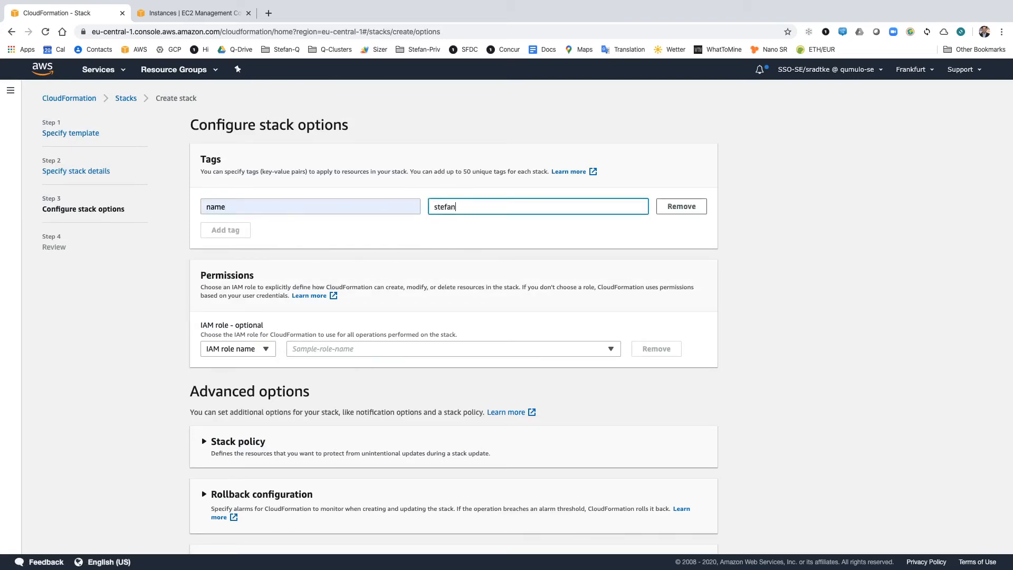
{"action": "left_click", "coordinate": [219, 233]}
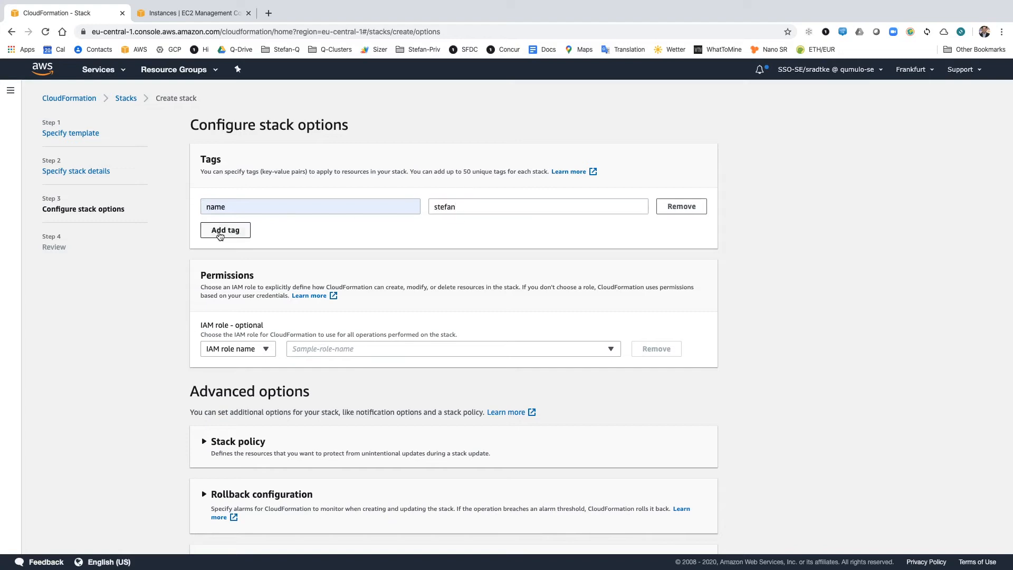
Add tags purpose = demo and deptartment = system engineering
{"action": "left_click", "coordinate": [221, 232]}
{"action": "left_click", "coordinate": [227, 227]}
{"action": "type", "text": "purpo"}
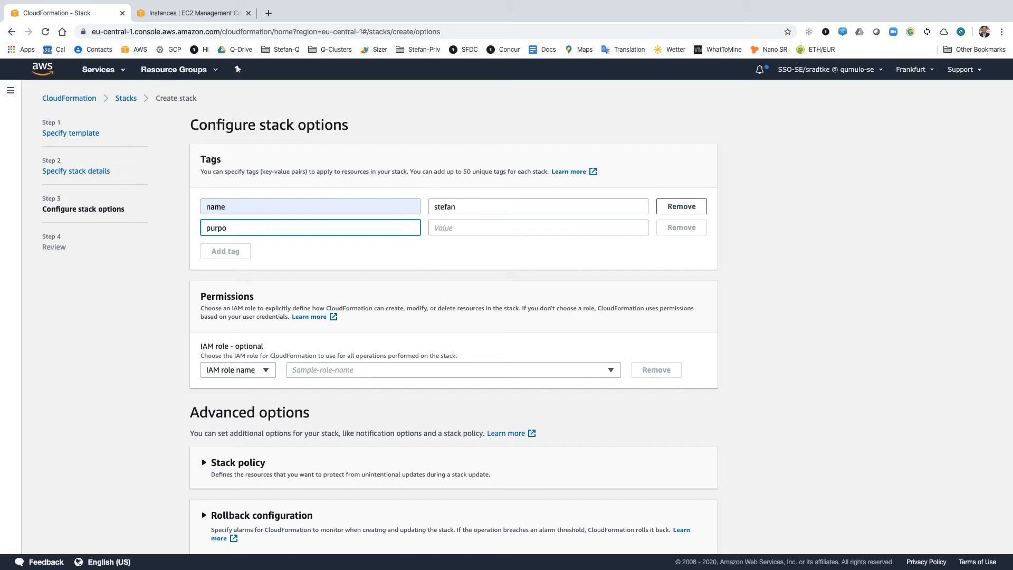
{"action": "type", "text": "se"}
{"action": "key", "text": "Tab"}
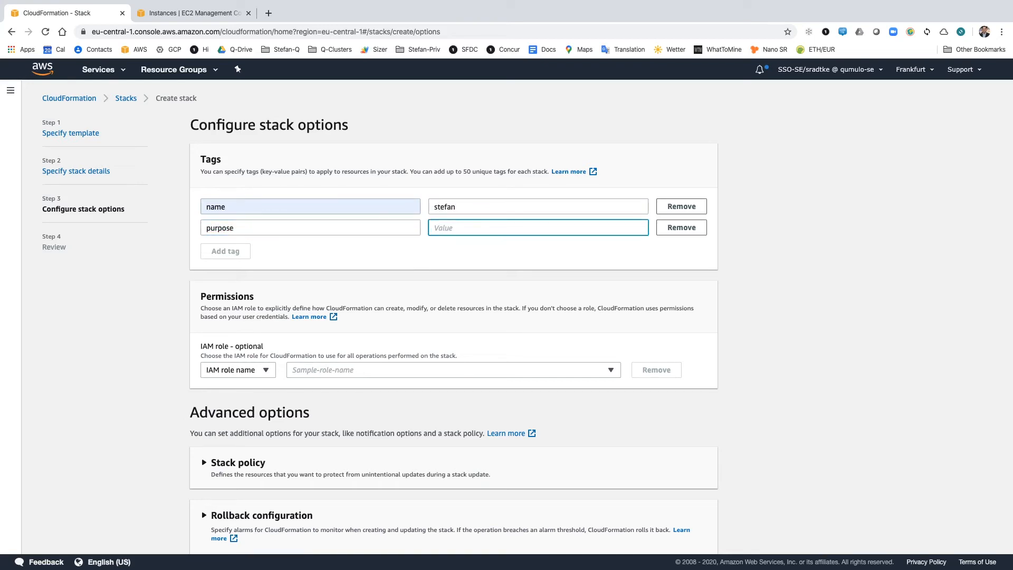
{"action": "type", "text": "demo"}
{"action": "left_click", "coordinate": [226, 257]}
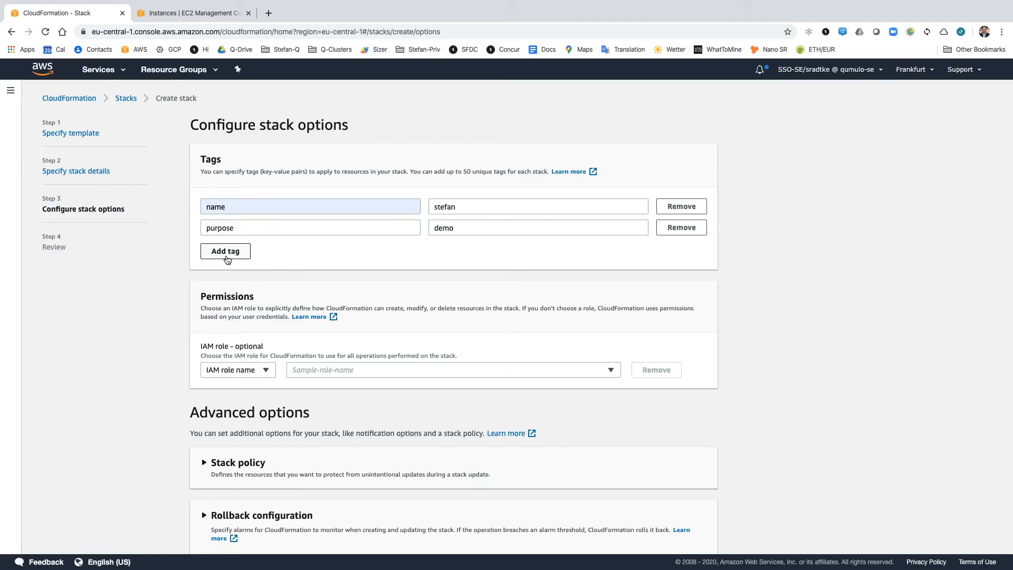
{"action": "left_click", "coordinate": [233, 250]}
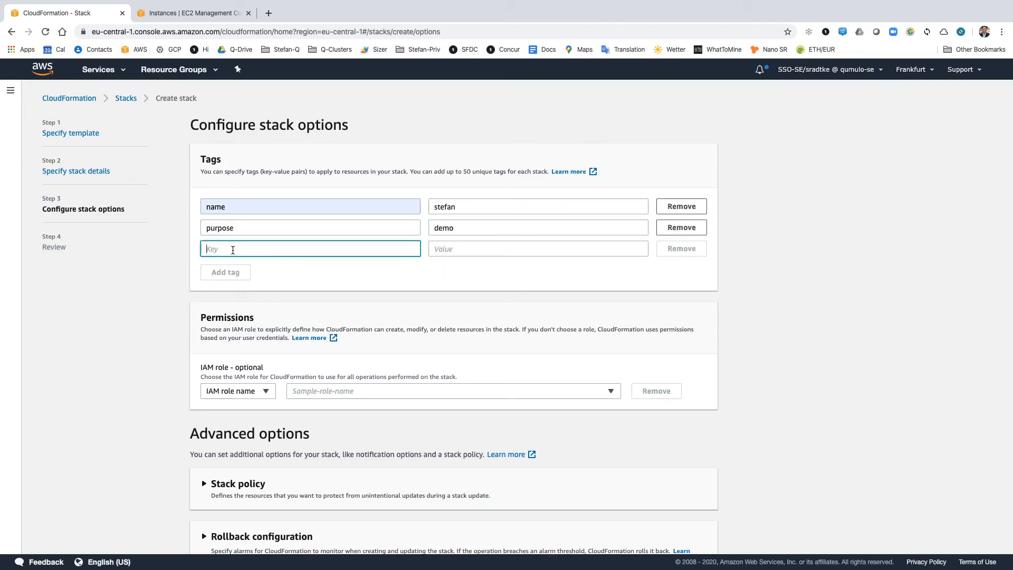
{"action": "type", "text": "deptartment"}
{"action": "key", "text": "Tab"}
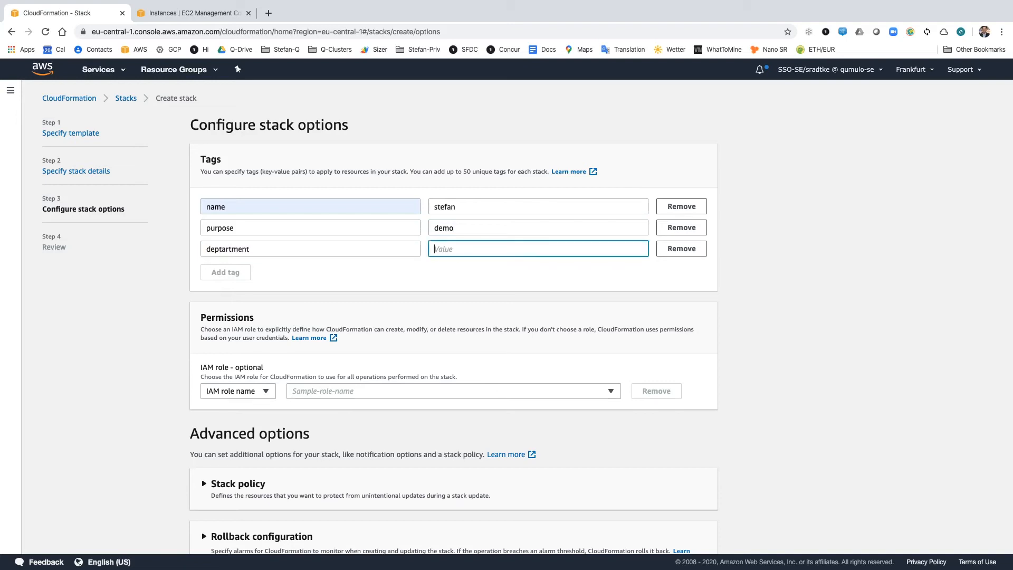
{"action": "type", "text": "system engineering"}
Review and try creating the Qumulo-Demo stack, which fails because that name already exists
{"action": "scroll", "coordinate": [270, 334], "scroll_direction": "down", "scroll_amount": 5}
{"action": "left_click", "coordinate": [698, 545]}
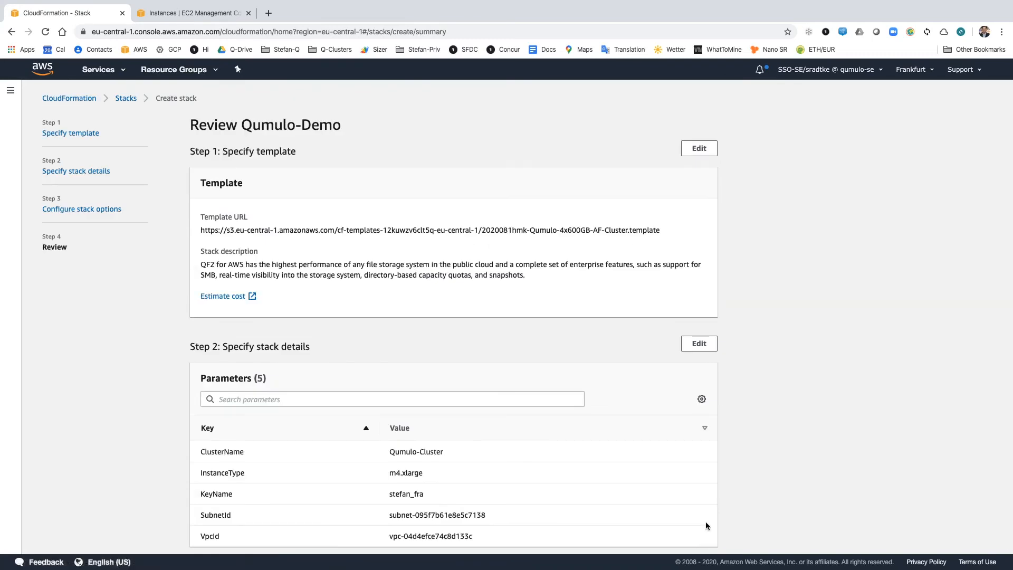
{"action": "scroll", "coordinate": [705, 522], "scroll_direction": "down", "scroll_amount": 2}
{"action": "scroll", "coordinate": [705, 521], "scroll_direction": "up", "scroll_amount": 1}
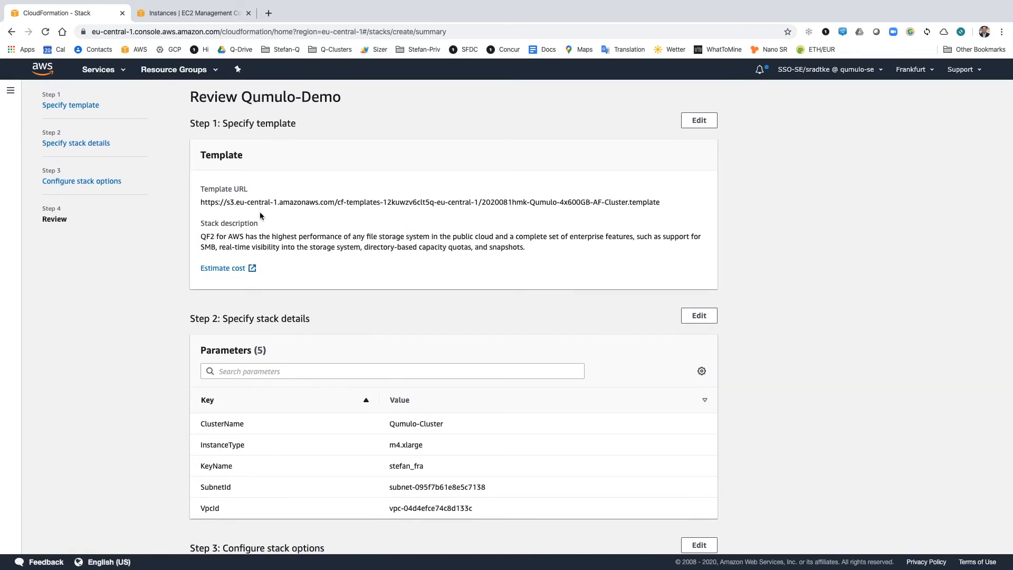
{"action": "scroll", "coordinate": [438, 348], "scroll_direction": "down", "scroll_amount": 3}
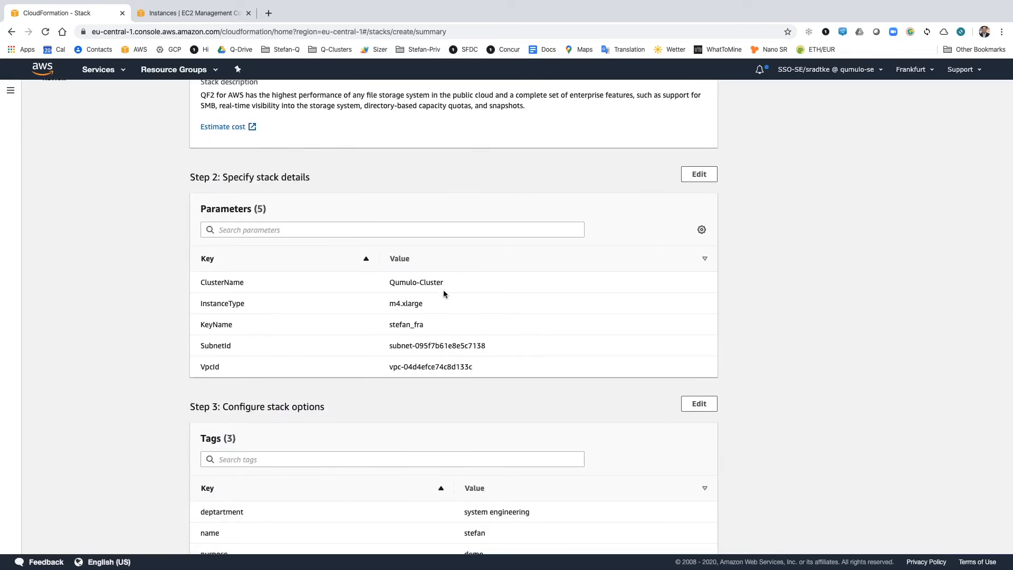
{"action": "scroll", "coordinate": [478, 376], "scroll_direction": "down", "scroll_amount": 4}
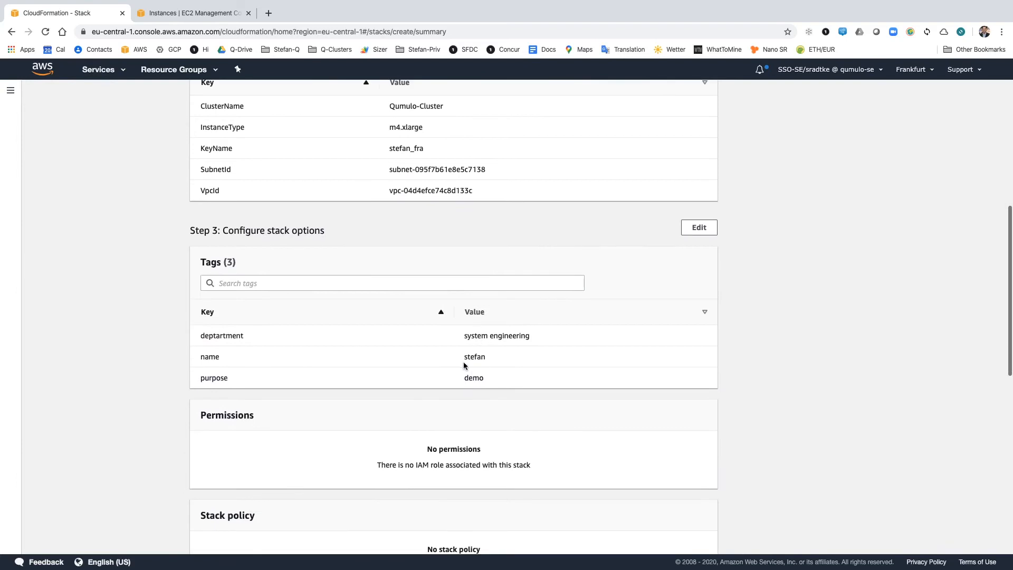
{"action": "scroll", "coordinate": [466, 365], "scroll_direction": "down", "scroll_amount": 10}
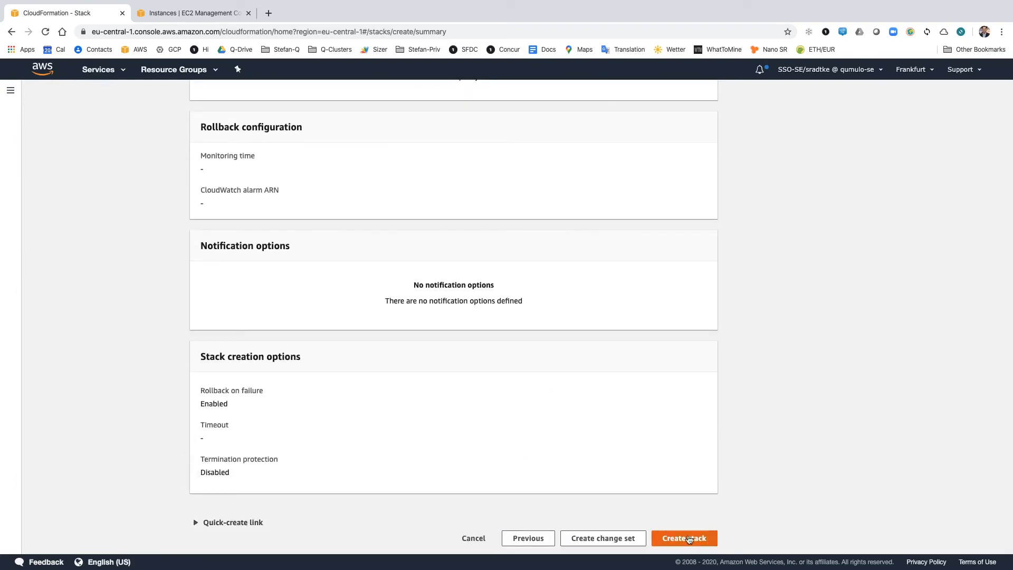
{"action": "left_click", "coordinate": [689, 539]}
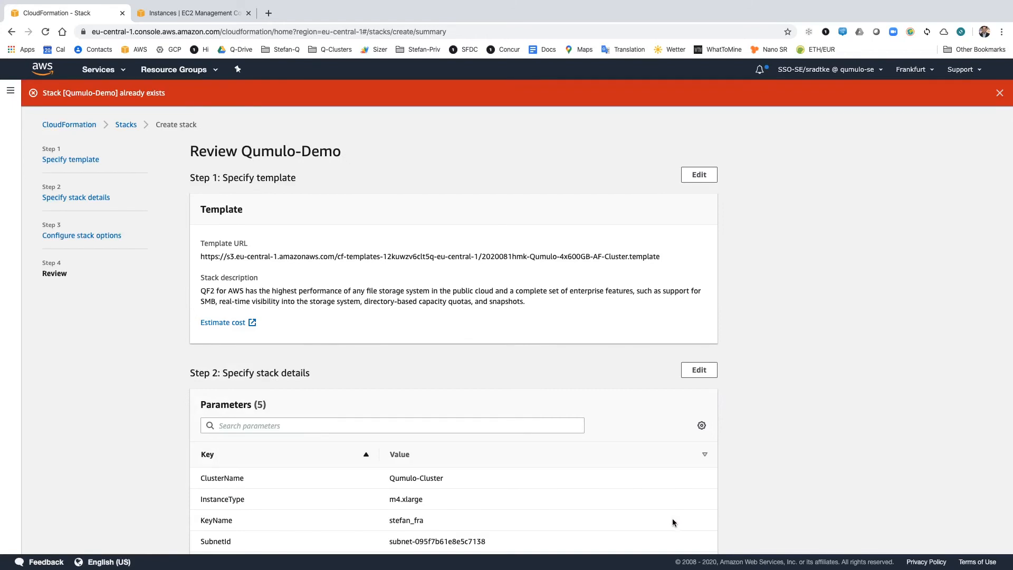
{"action": "scroll", "coordinate": [673, 522], "scroll_direction": "down", "scroll_amount": 3}
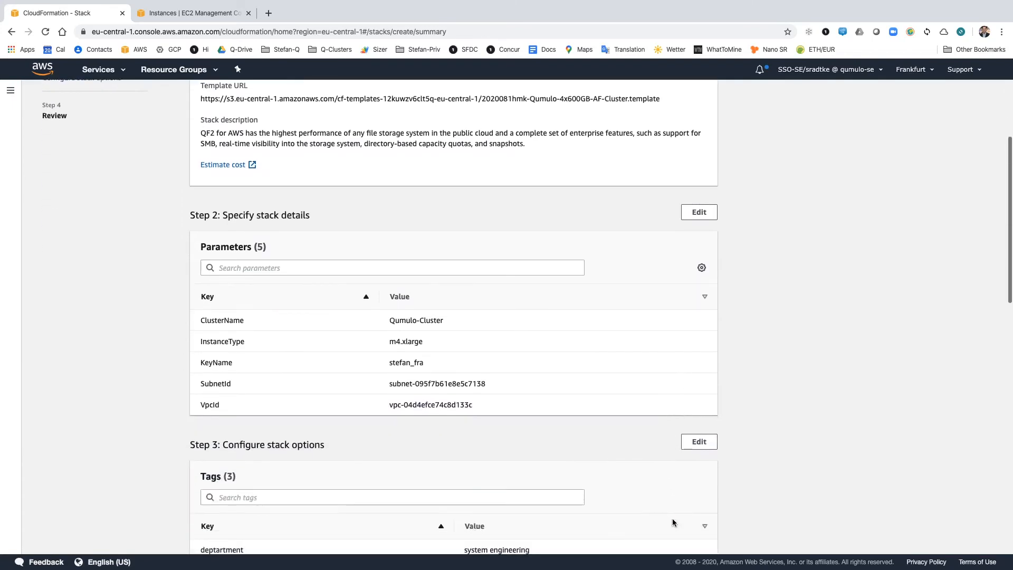
{"action": "scroll", "coordinate": [672, 523], "scroll_direction": "down", "scroll_amount": 1}
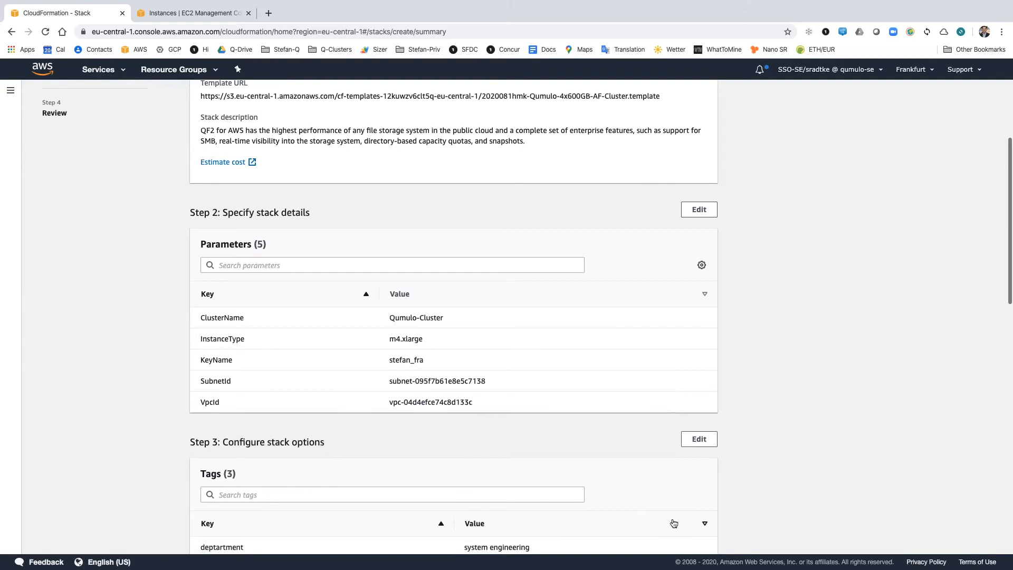
Change the stack name to Qumulo-Demo1 and create the stack
{"action": "left_click", "coordinate": [698, 207]}
{"action": "left_click", "coordinate": [296, 157]}
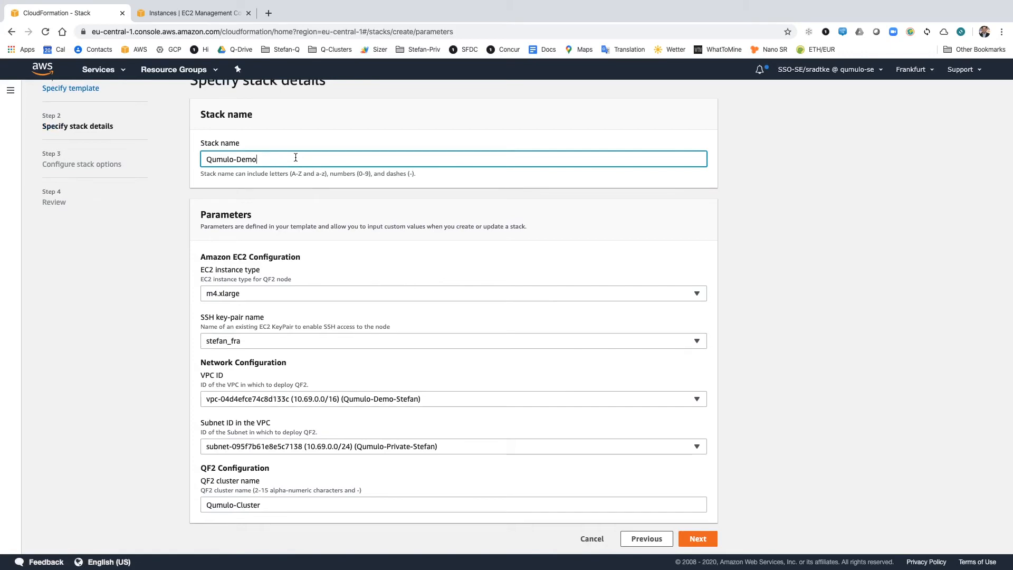
{"action": "type", "text": "1"}
{"action": "left_click", "coordinate": [702, 539]}
{"action": "left_click", "coordinate": [707, 539]}
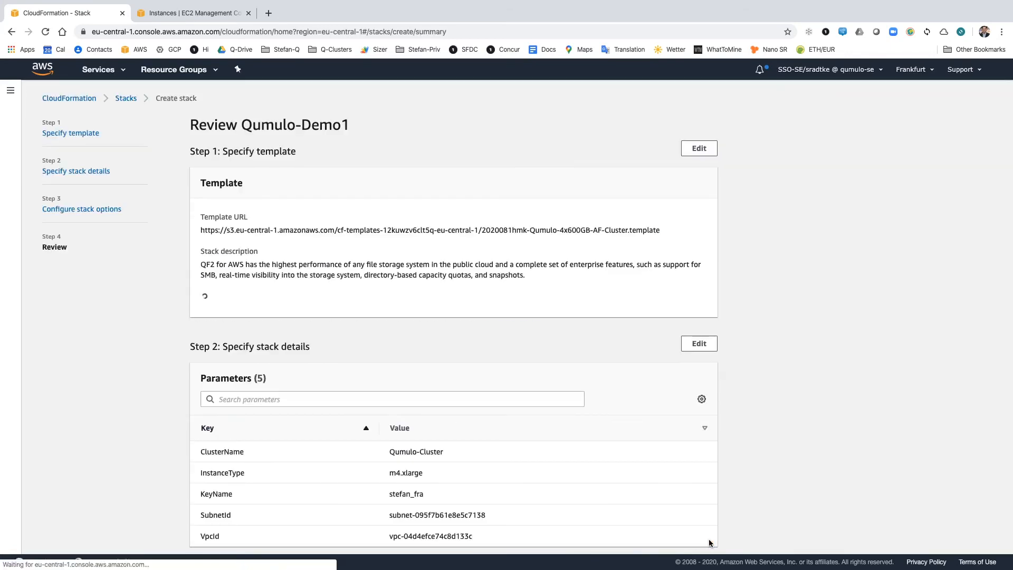
{"action": "scroll", "coordinate": [736, 518], "scroll_direction": "down", "scroll_amount": 20}
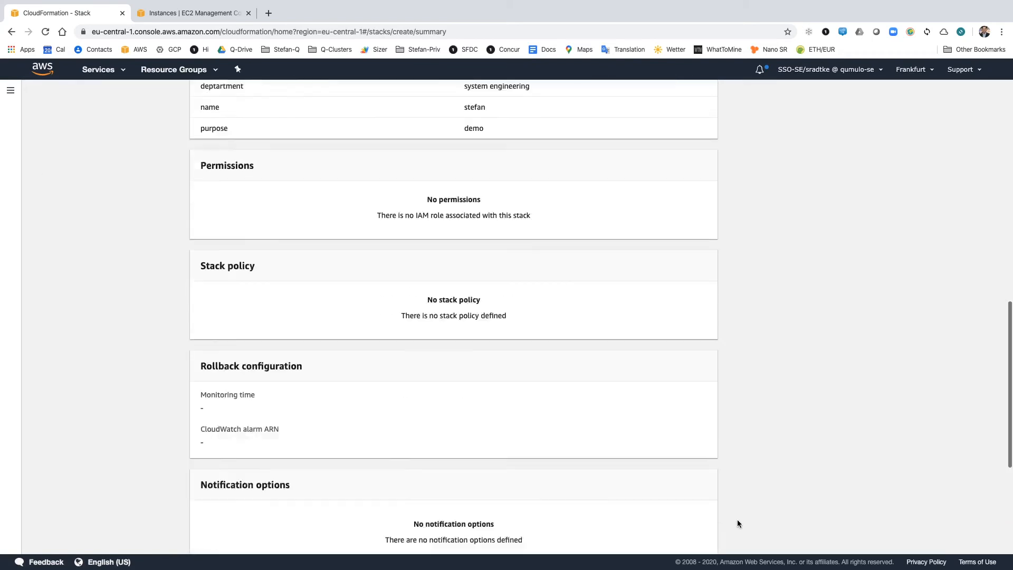
{"action": "scroll", "coordinate": [737, 518], "scroll_direction": "down", "scroll_amount": 2}
{"action": "left_click", "coordinate": [695, 537]}
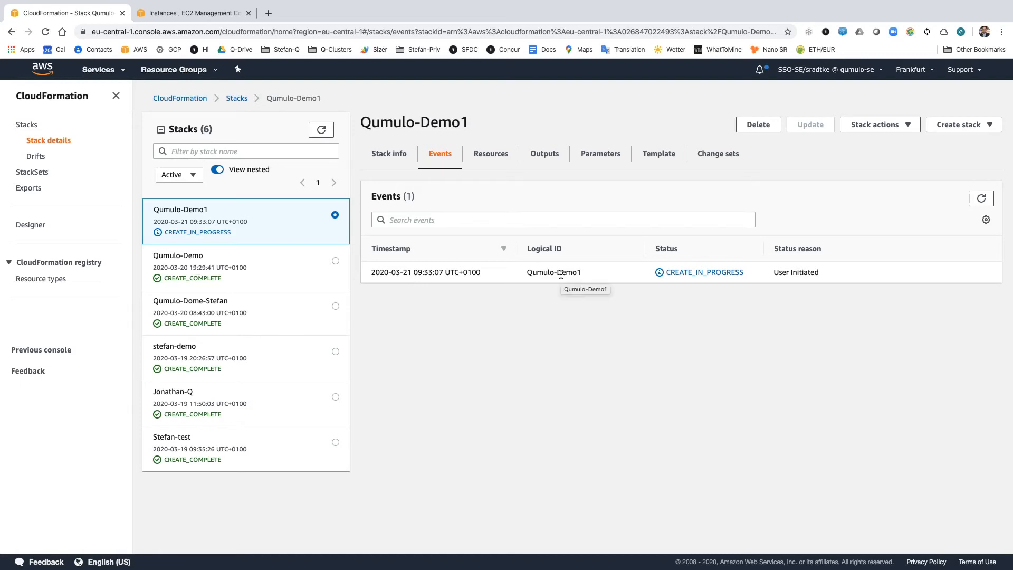
Show the Outputs of the Qumulo-Demo1 stack, still empty during creation
{"action": "left_click", "coordinate": [540, 157]}
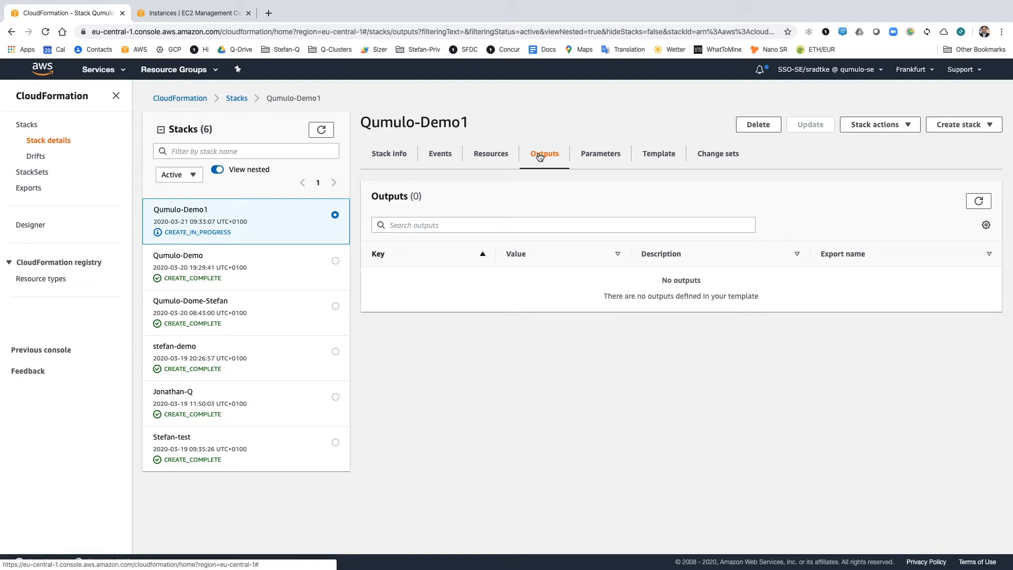
Refresh EC2 Instances until four m4.xlarge nodes run, then return to the stack outputs
{"action": "left_click", "coordinate": [181, 15]}
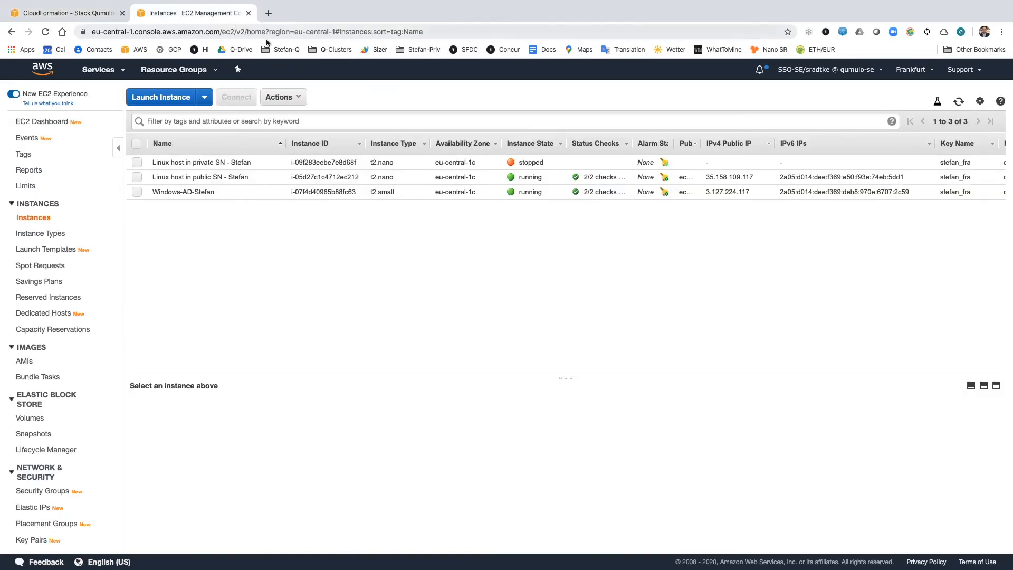
{"action": "left_click", "coordinate": [959, 101]}
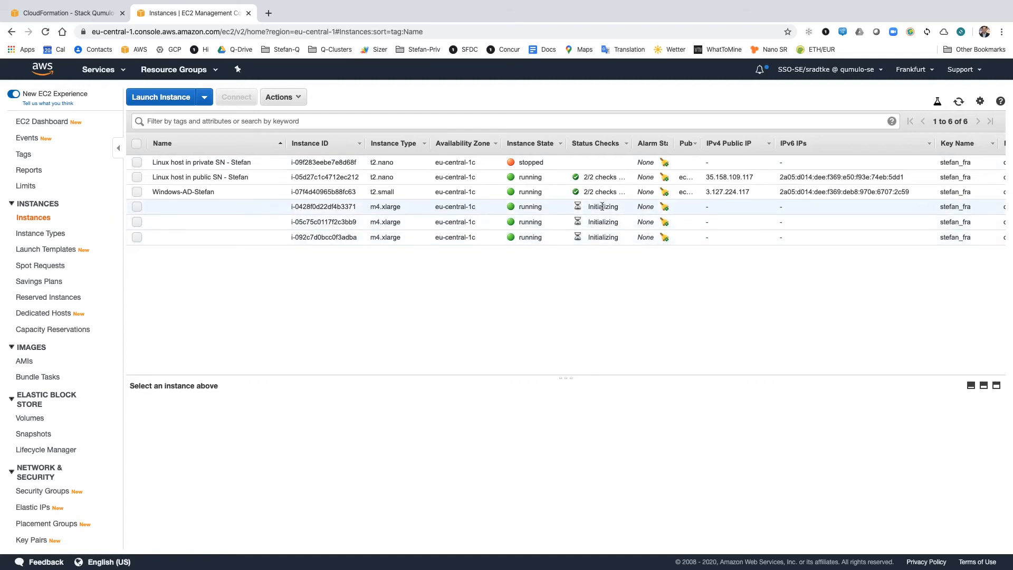
{"action": "left_click", "coordinate": [960, 104]}
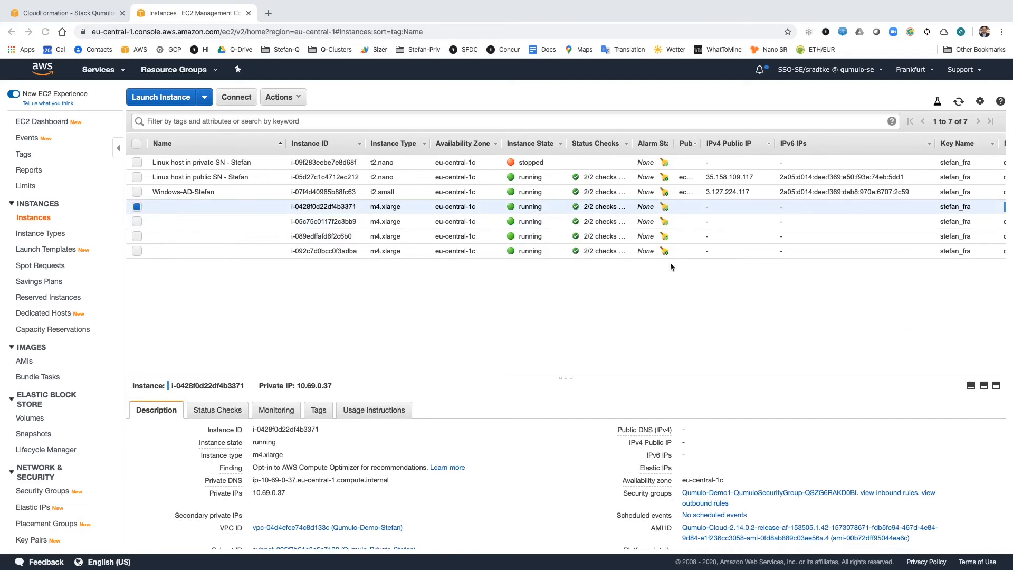
{"action": "left_click", "coordinate": [78, 14]}
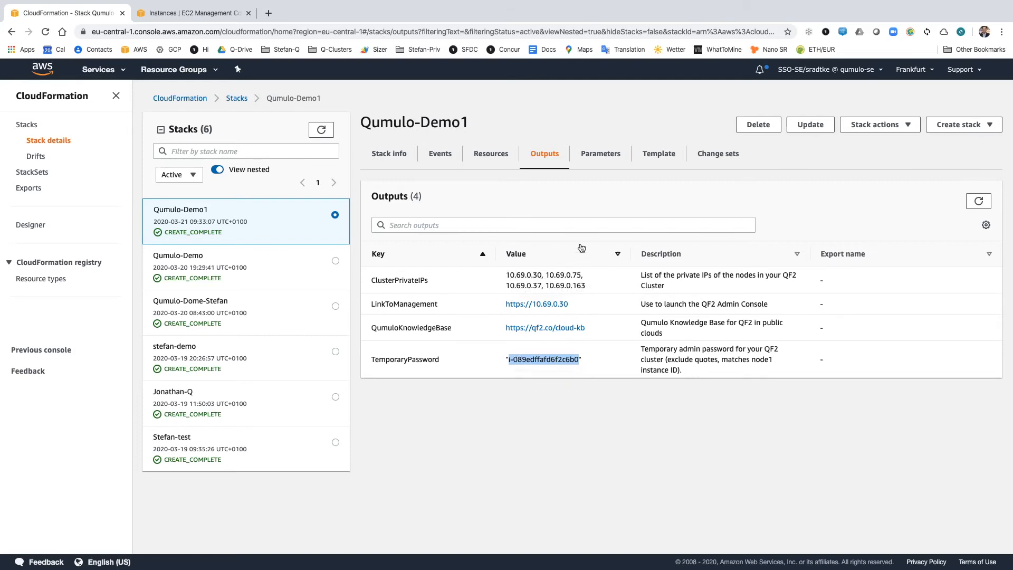
Move to the Microsoft Remote Desktop space showing Firefox on the Ecosia start page
{"action": "left_click", "coordinate": [224, 15]}
{"action": "key", "text": "ctrl+Up"}
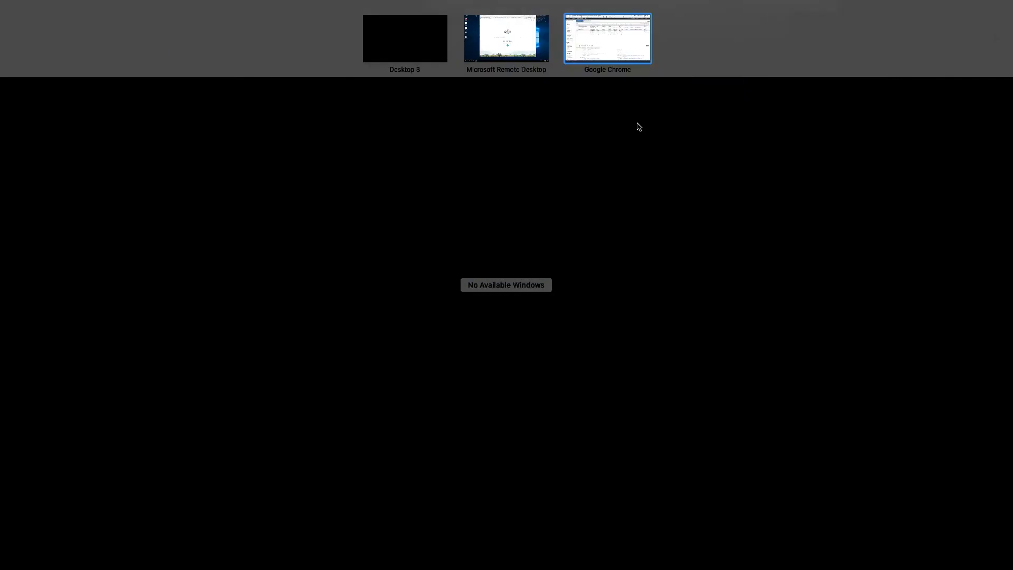
{"action": "left_click", "coordinate": [520, 43]}
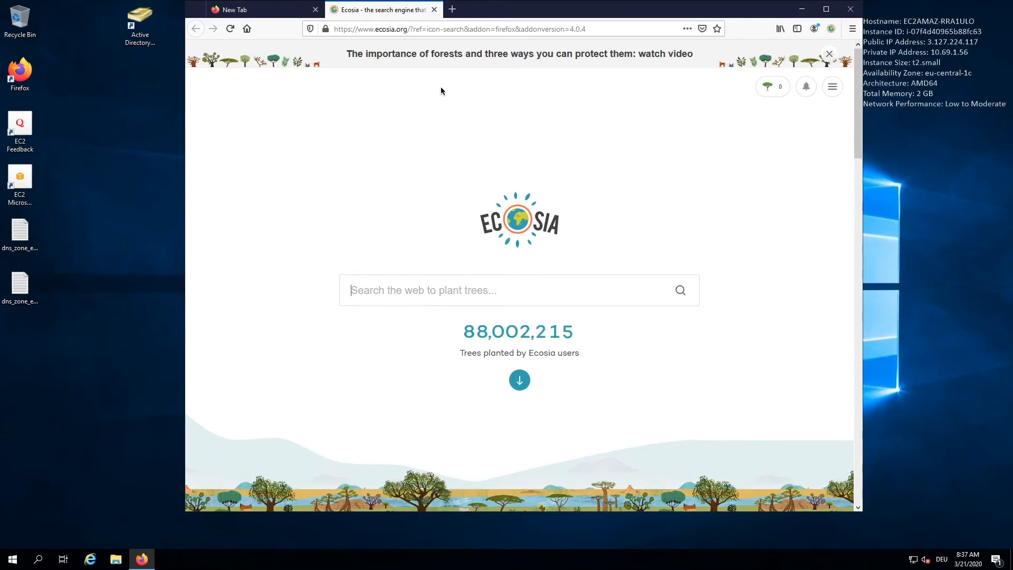
{"action": "left_click", "coordinate": [589, 30]}
{"action": "type", "text": "https://10.69.0.30"}
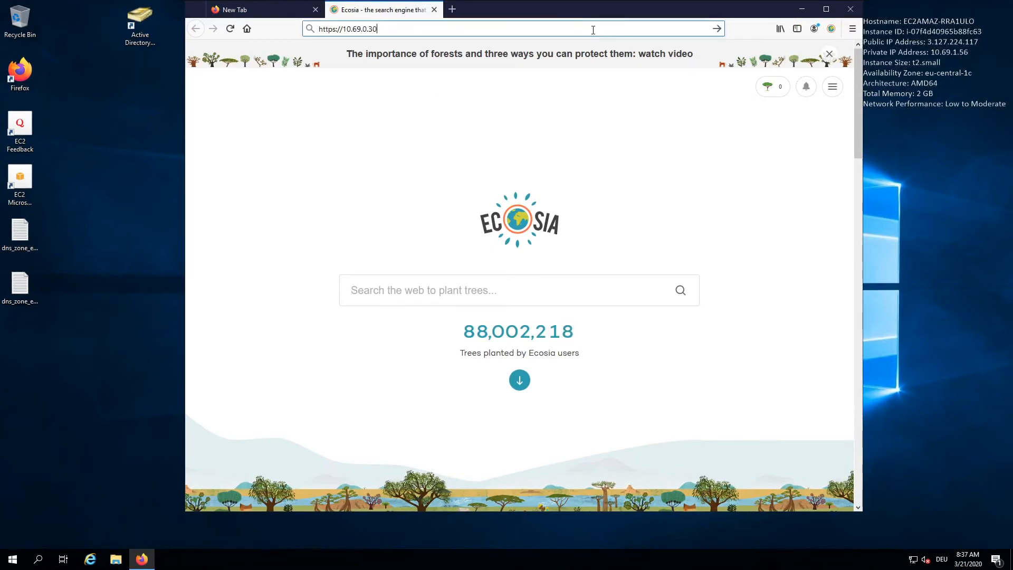
{"action": "key", "text": "Return"}
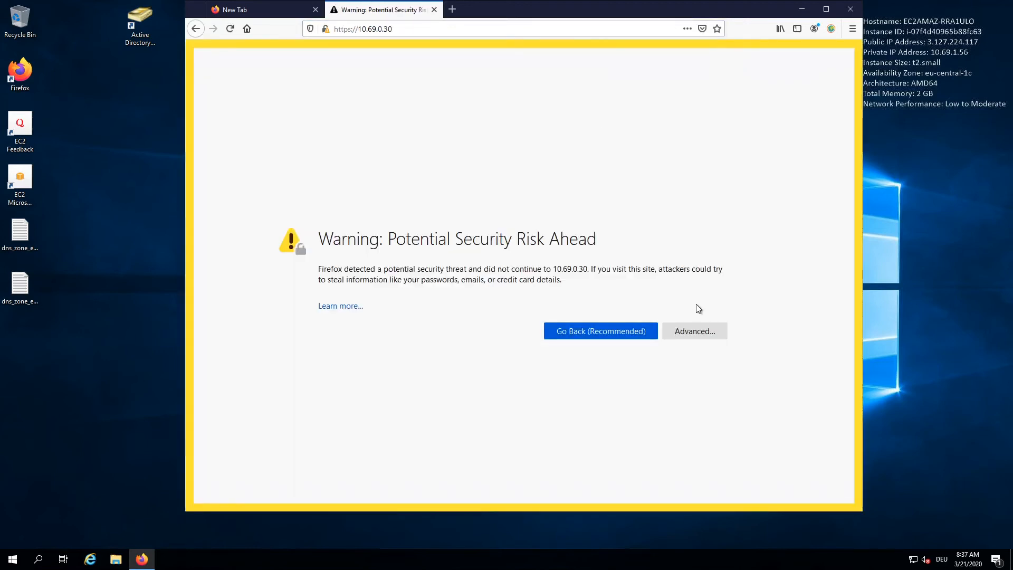
{"action": "left_click", "coordinate": [694, 333]}
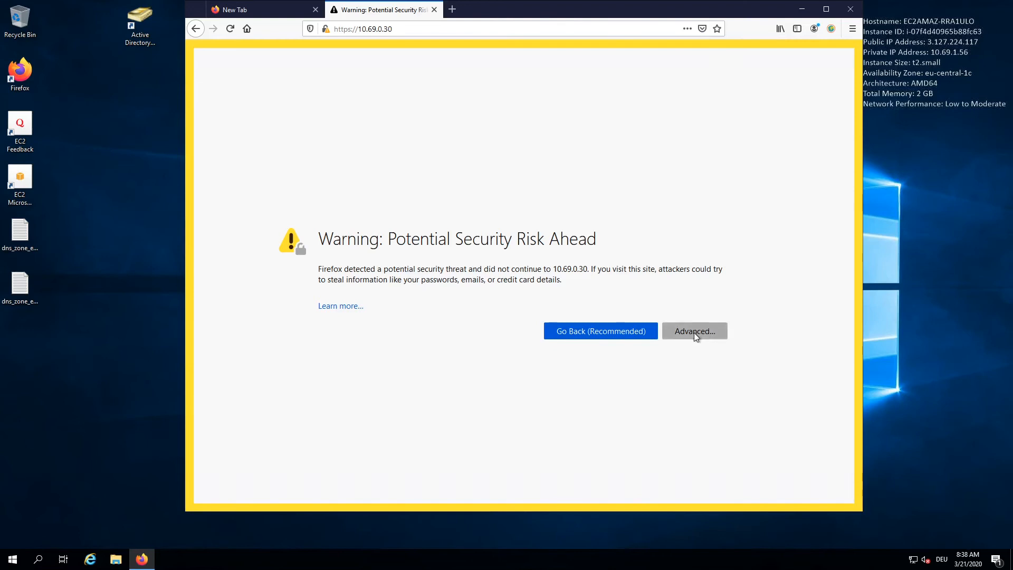
{"action": "left_click", "coordinate": [657, 492]}
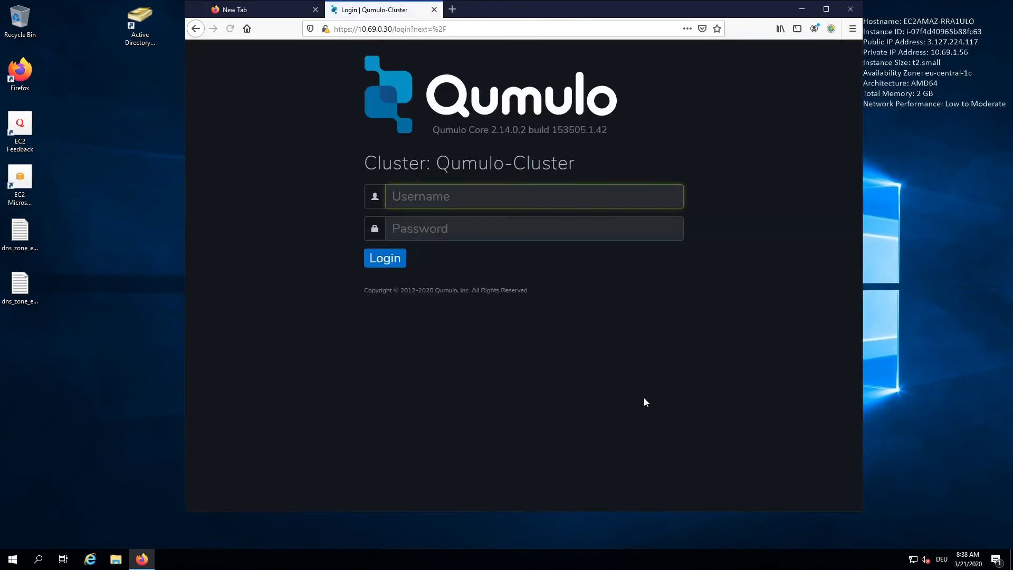
Maximize Firefox, log in as admin with the pasted password, and save the login
{"action": "left_click", "coordinate": [827, 9]}
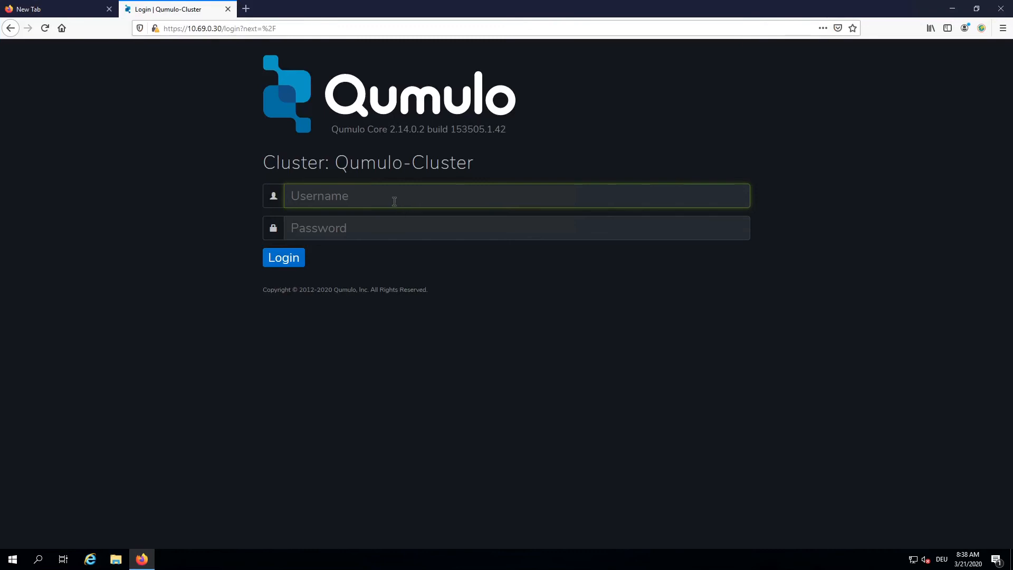
{"action": "type", "text": "admin"}
{"action": "key", "text": "Tab"}
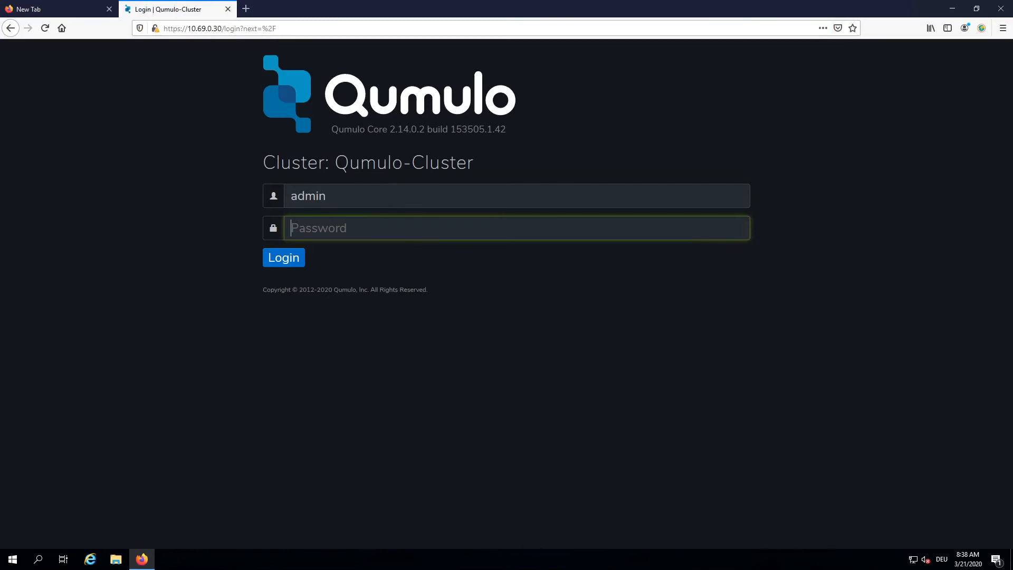
{"action": "key", "text": "ctrl+v"}
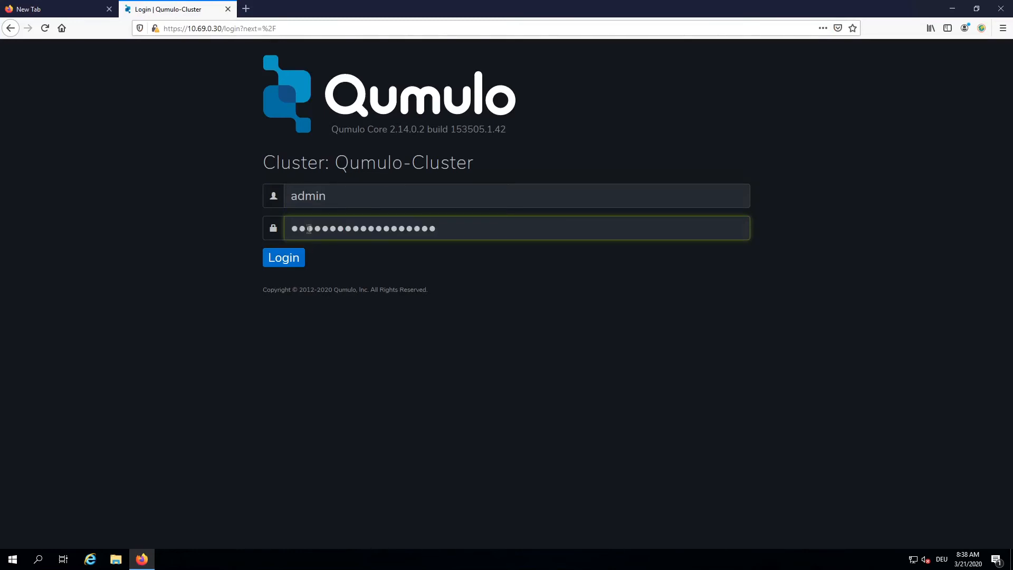
{"action": "left_click", "coordinate": [294, 258]}
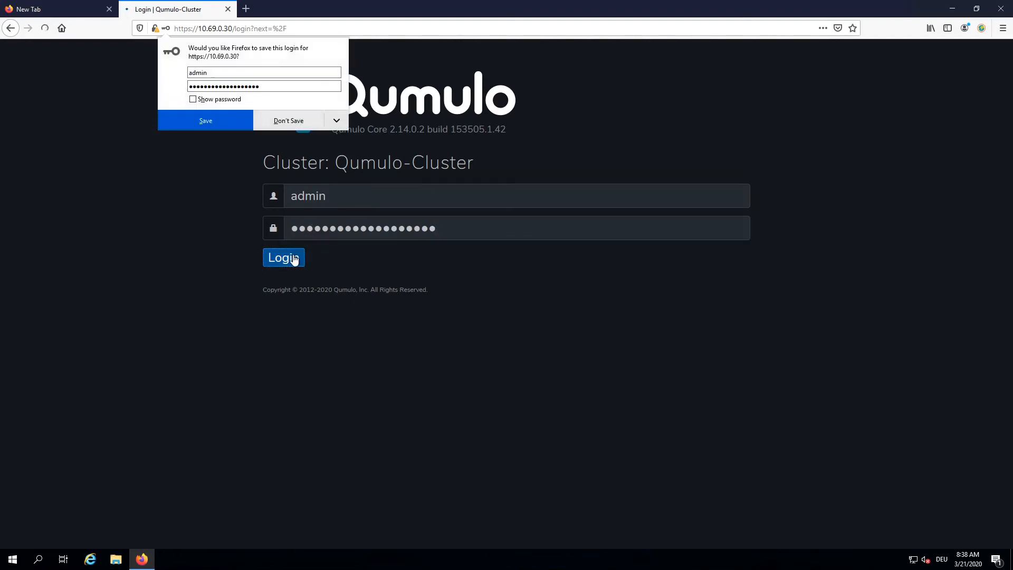
{"action": "left_click", "coordinate": [235, 118]}
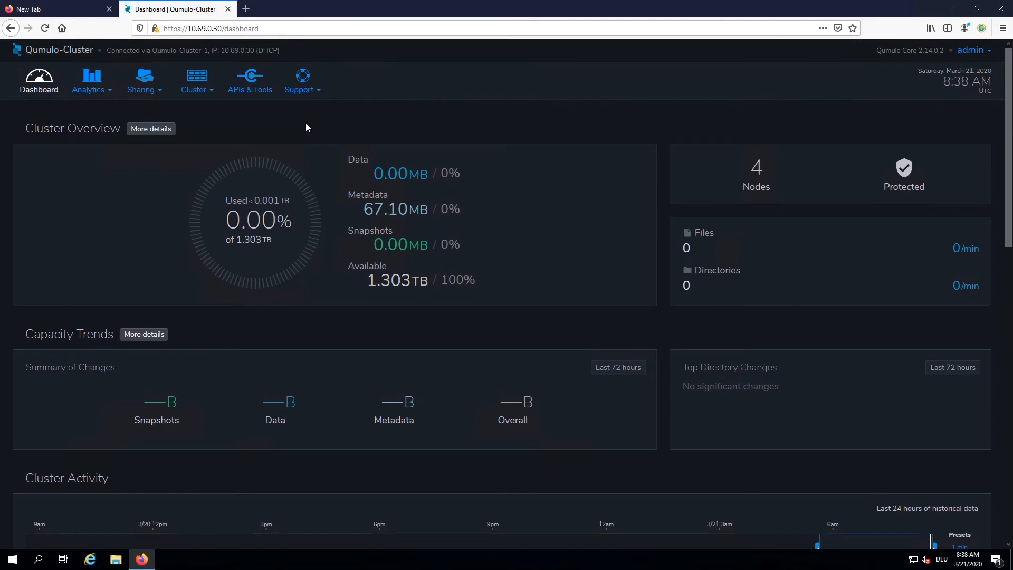
Open Cluster > Network Configuration to view DHCP, MTU 9001 and the four node IPs
{"action": "left_click", "coordinate": [197, 86]}
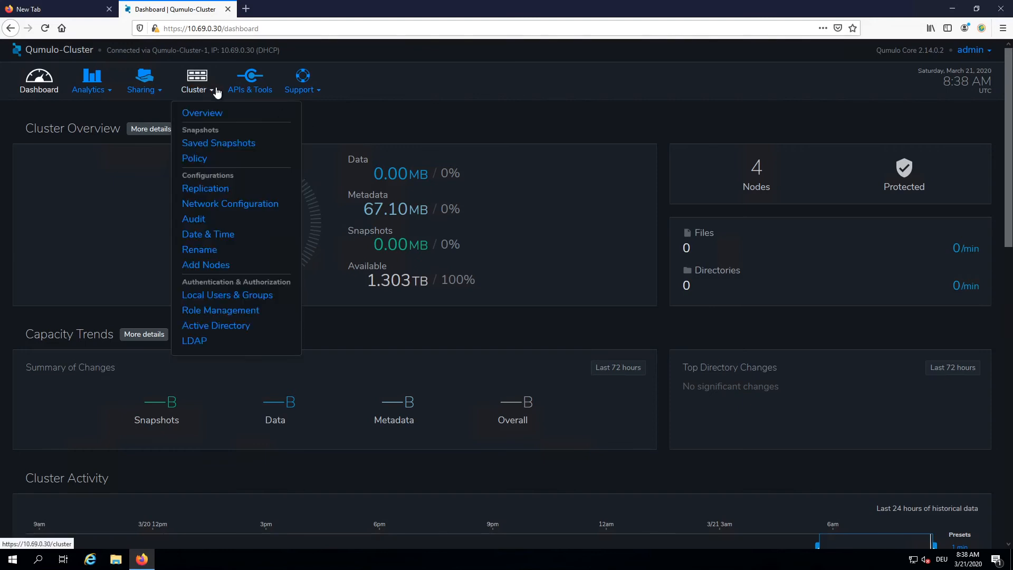
{"action": "left_click", "coordinate": [221, 205]}
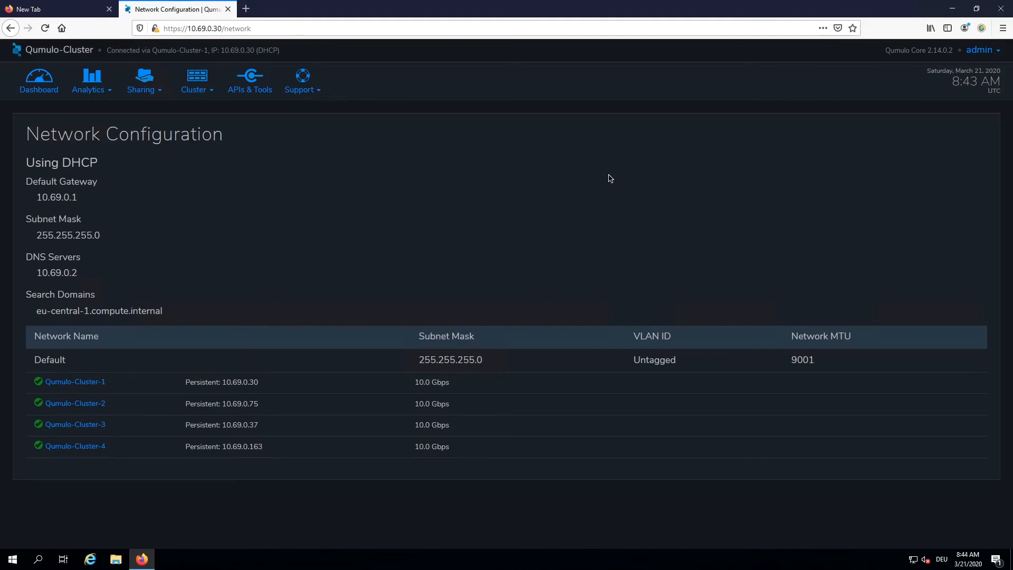
{"action": "mouse_move", "coordinate": [195, 85]}
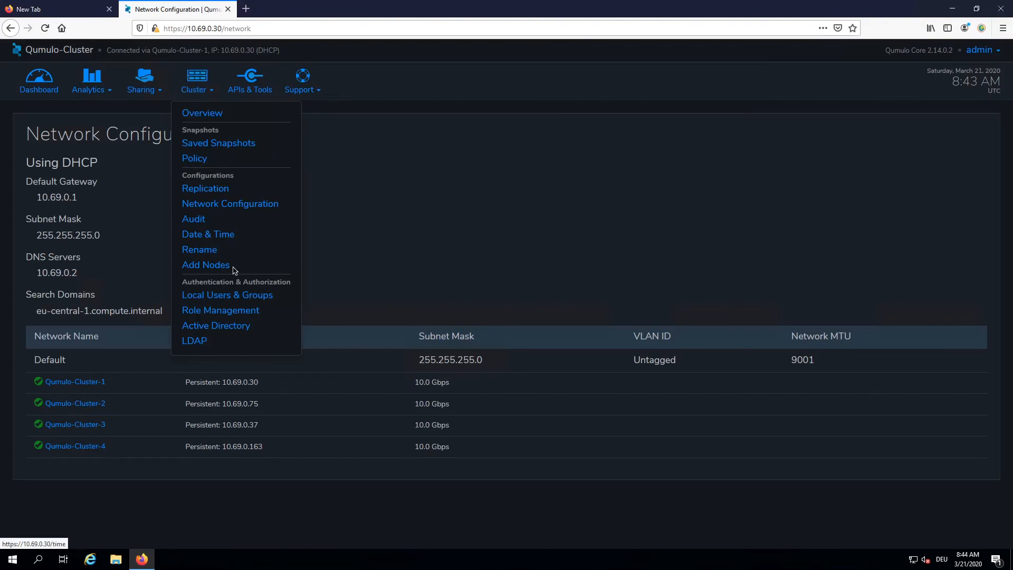
Enter domain qumulo.local plus the domain user's name and password in the Active Directory form
{"action": "left_click", "coordinate": [228, 328]}
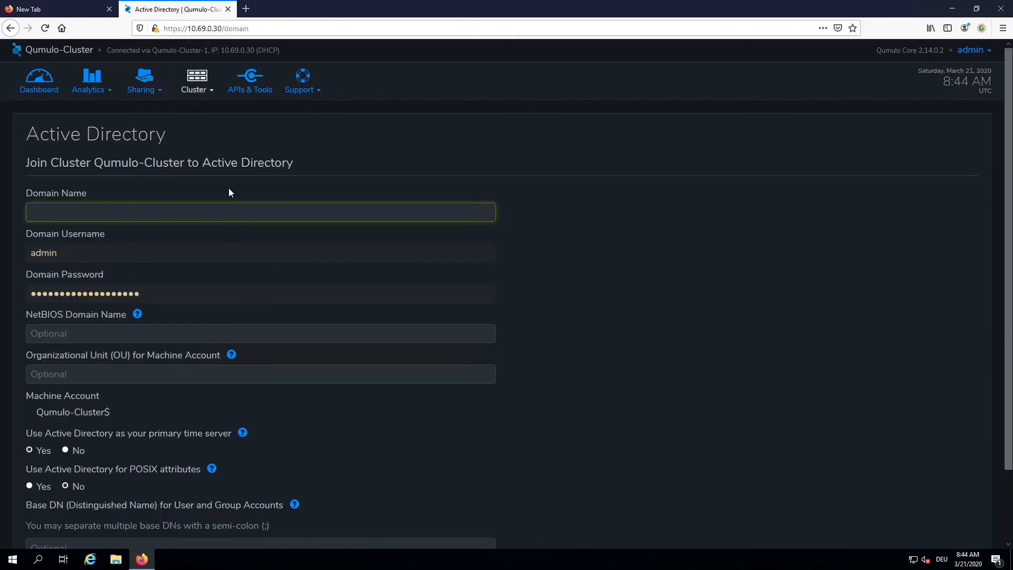
{"action": "type", "text": "qumulo.local"}
{"action": "key", "text": "Tab"}
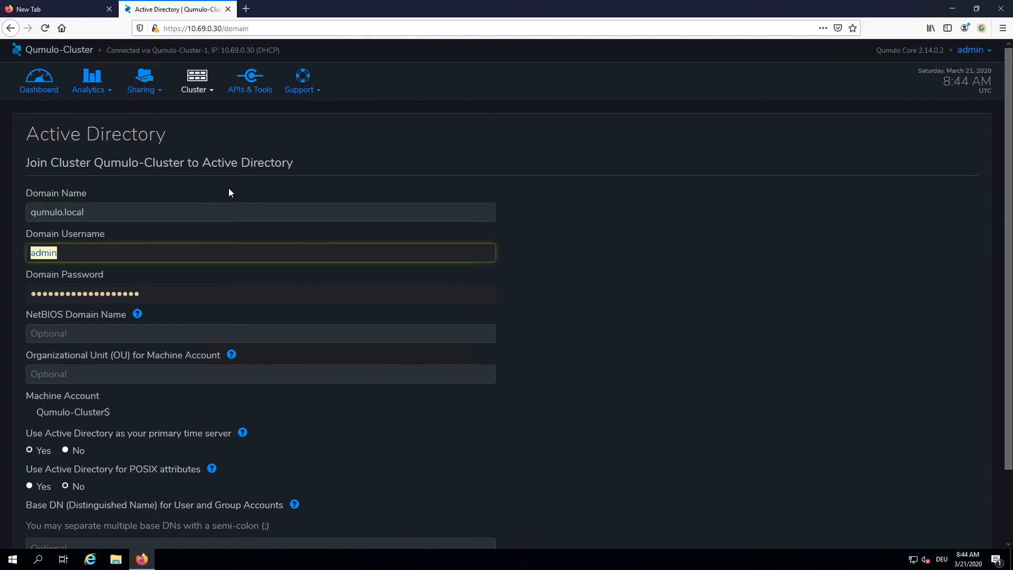
{"action": "type", "text": "sra"}
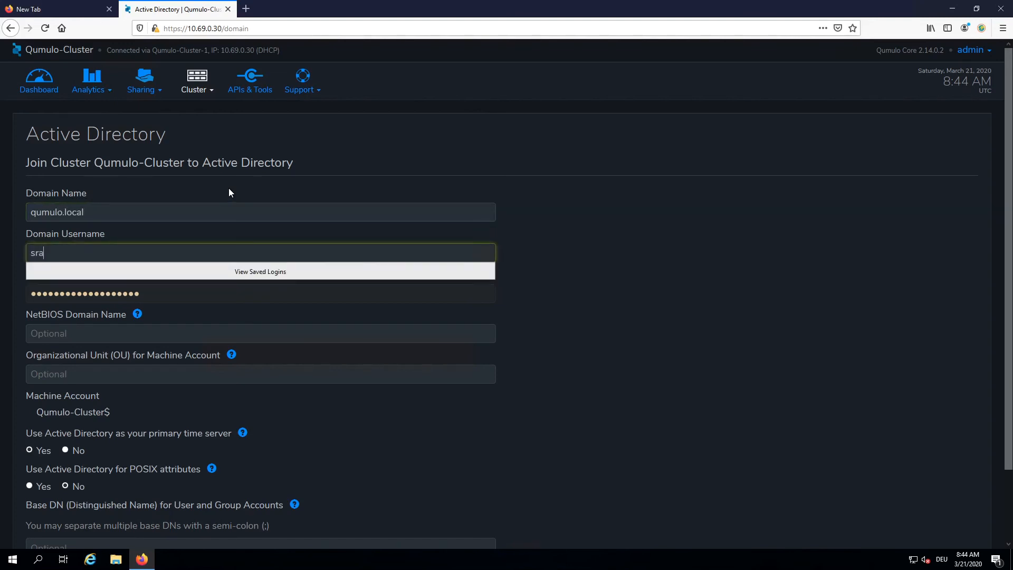
{"action": "type", "text": "dtke"}
{"action": "key", "text": "Tab"}
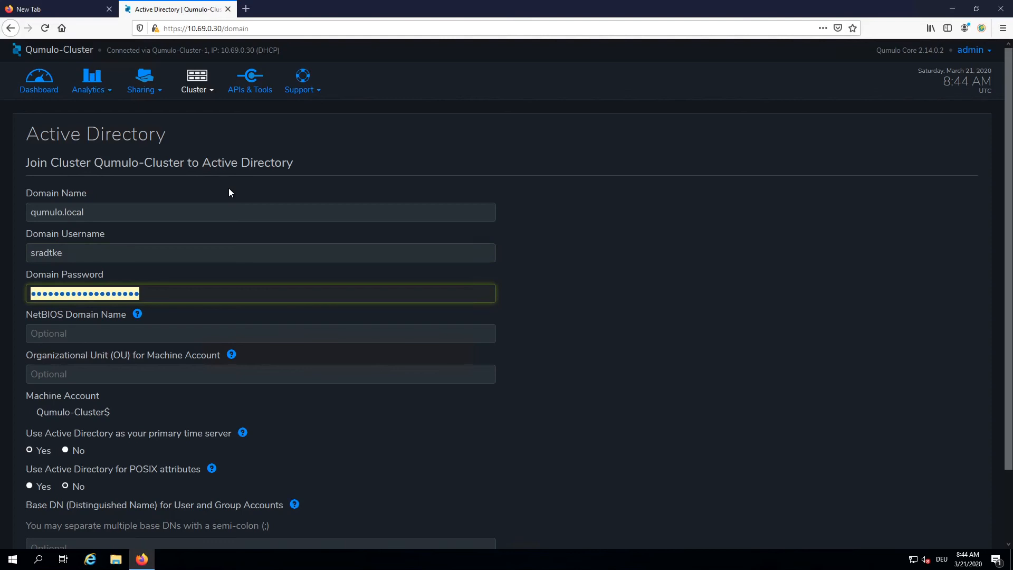
{"action": "type", "text": "•••••••"}
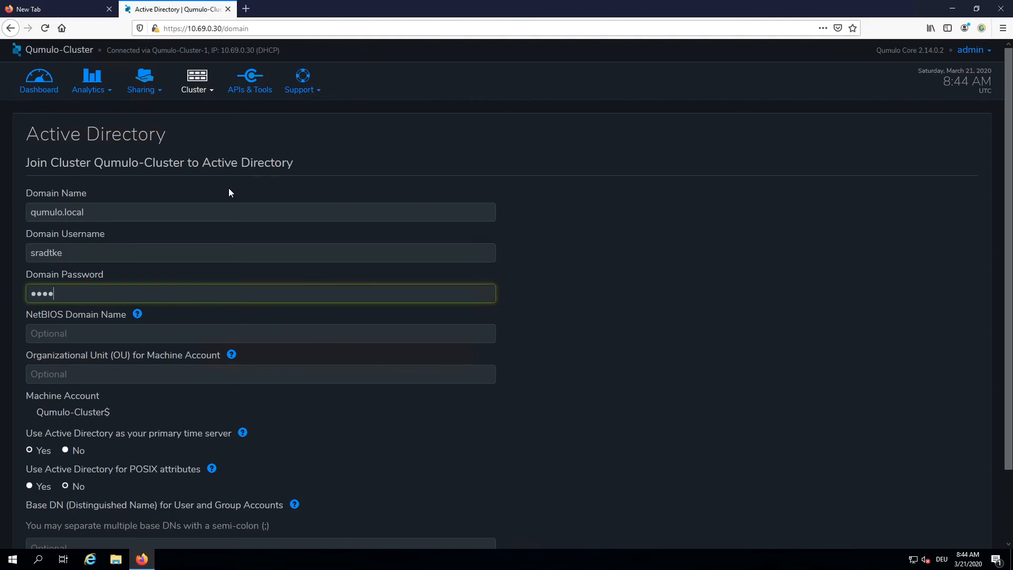
{"action": "type", "text": "•••"}
Set NetBIOS name QUMULO, use AD for POSIX attributes, and join the domain
{"action": "left_click", "coordinate": [103, 333]}
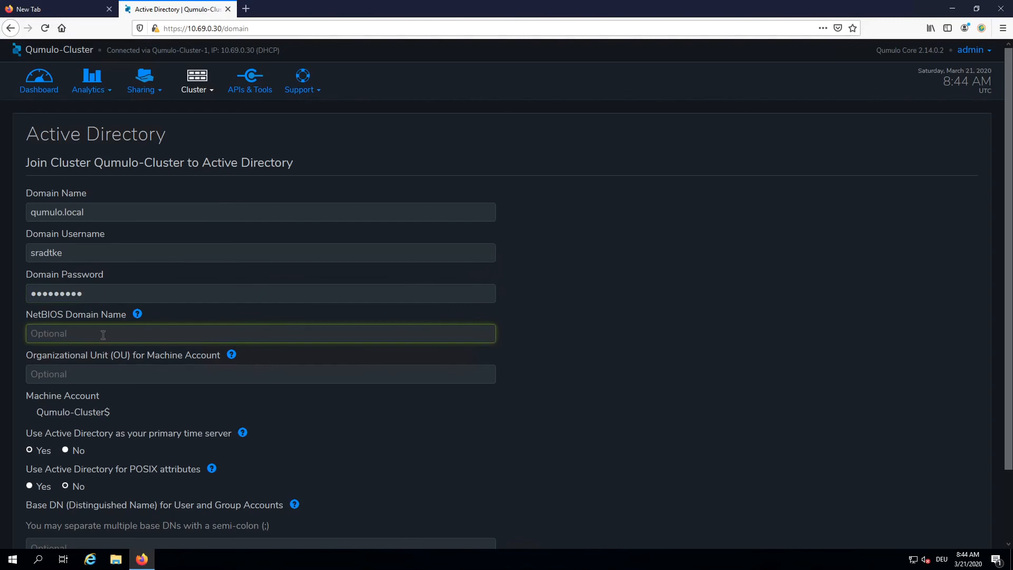
{"action": "type", "text": "QUMULO"}
{"action": "scroll", "coordinate": [64, 216], "scroll_direction": "down", "scroll_amount": 1}
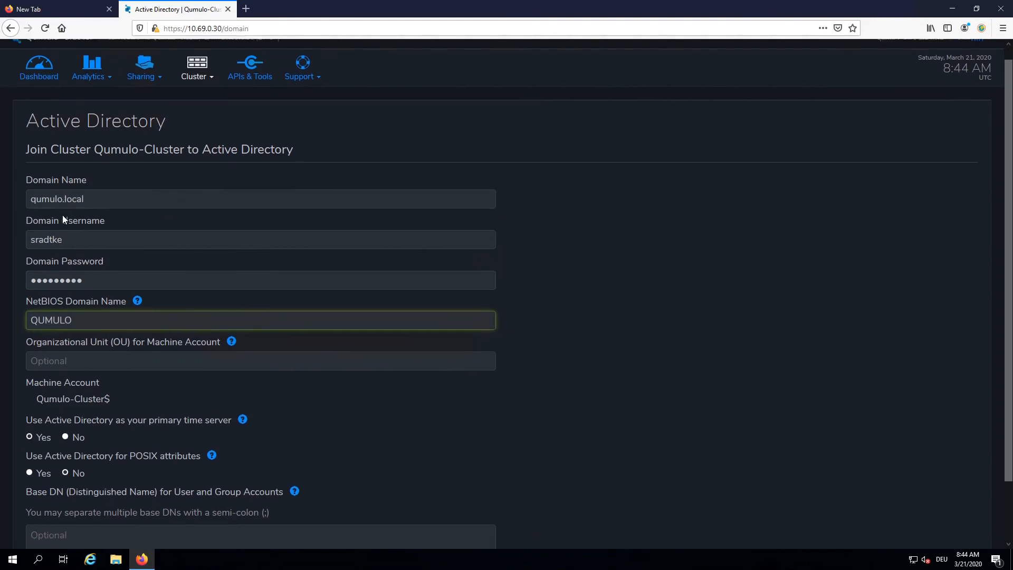
{"action": "scroll", "coordinate": [62, 214], "scroll_direction": "down", "scroll_amount": 2}
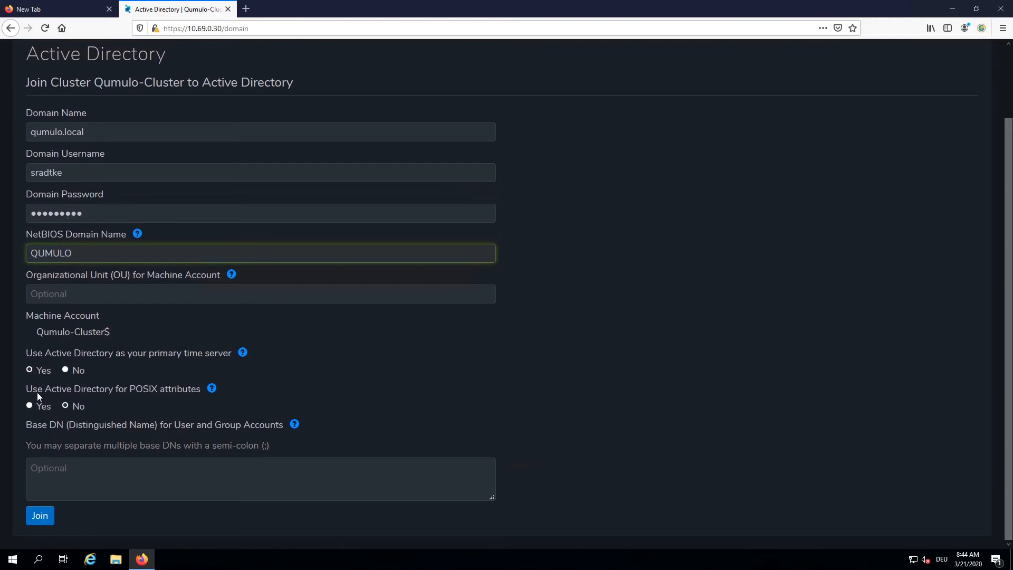
{"action": "left_click", "coordinate": [30, 405]}
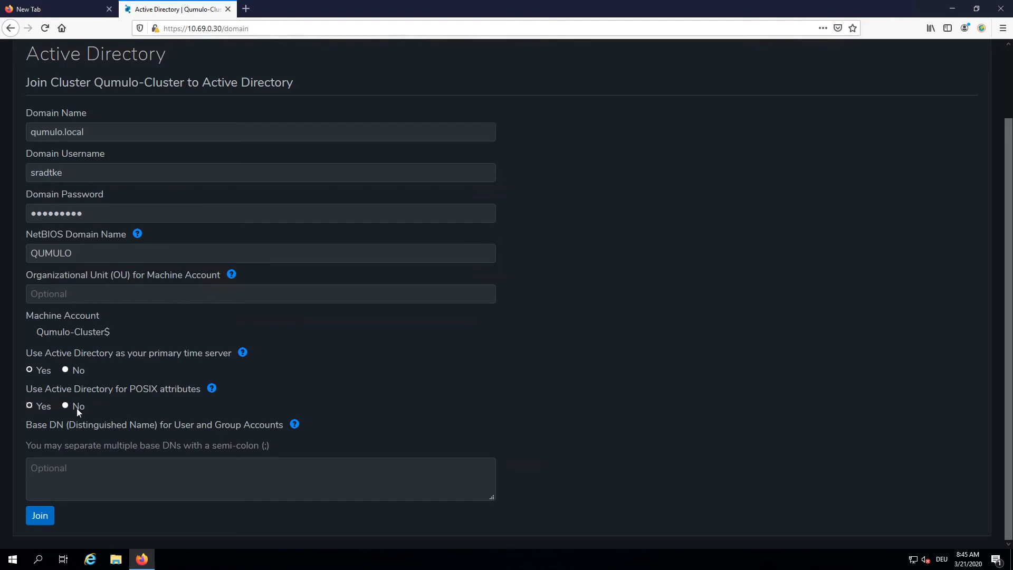
{"action": "left_click", "coordinate": [44, 517]}
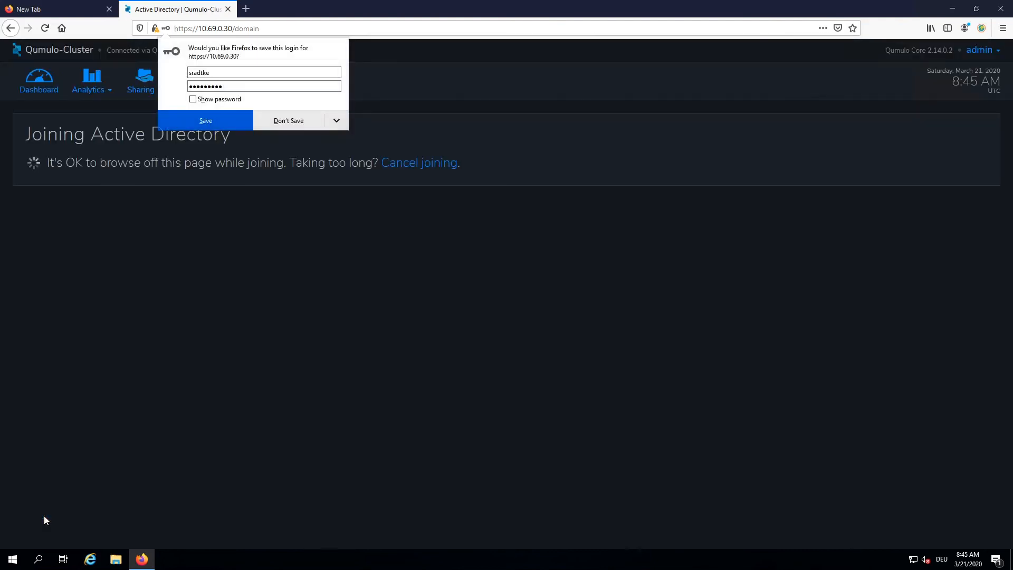
Save the domain login in Firefox and bring up the Sharing menu from the dashboard
{"action": "left_click", "coordinate": [207, 114]}
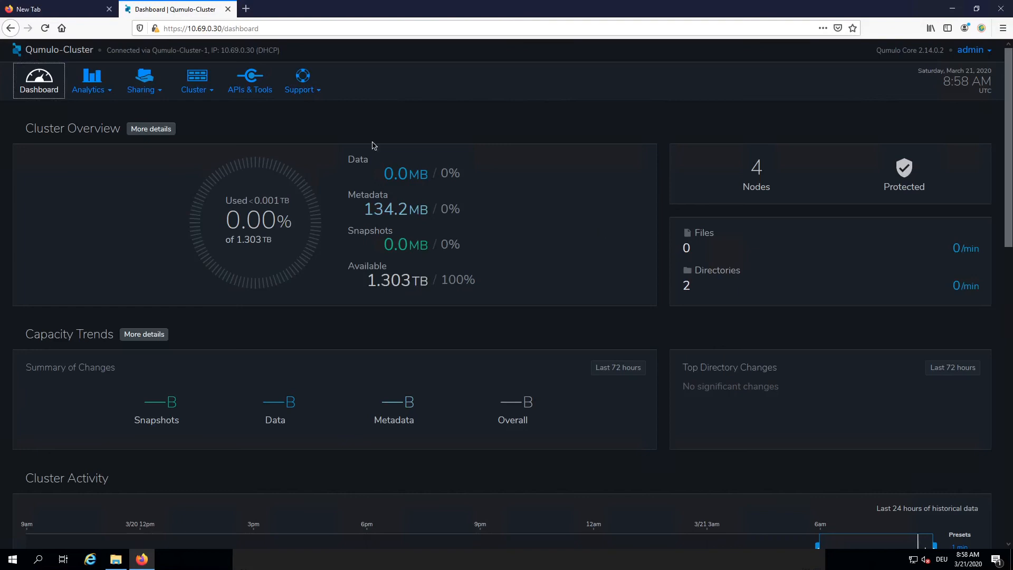
{"action": "left_click", "coordinate": [209, 91]}
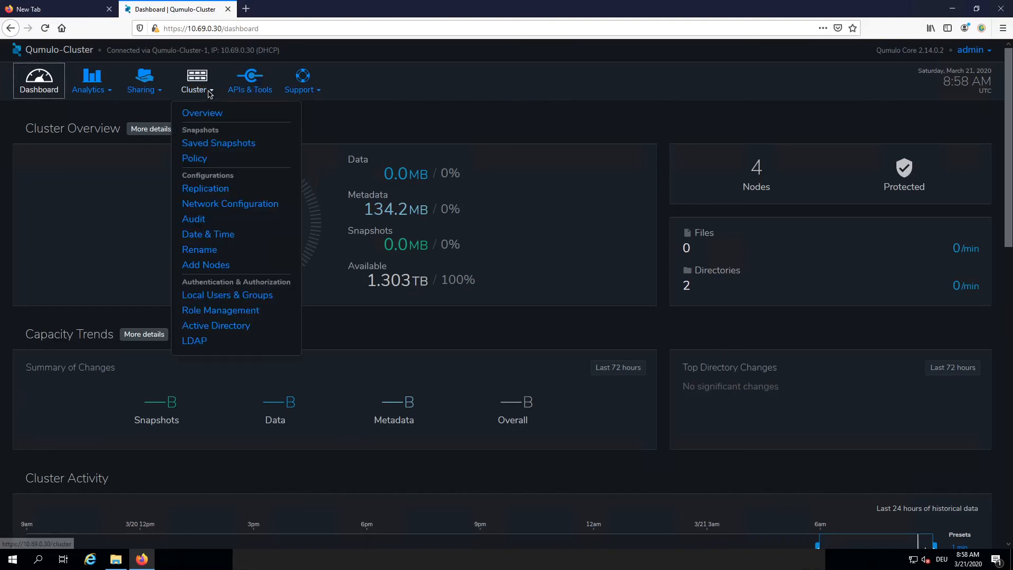
{"action": "left_click", "coordinate": [144, 90]}
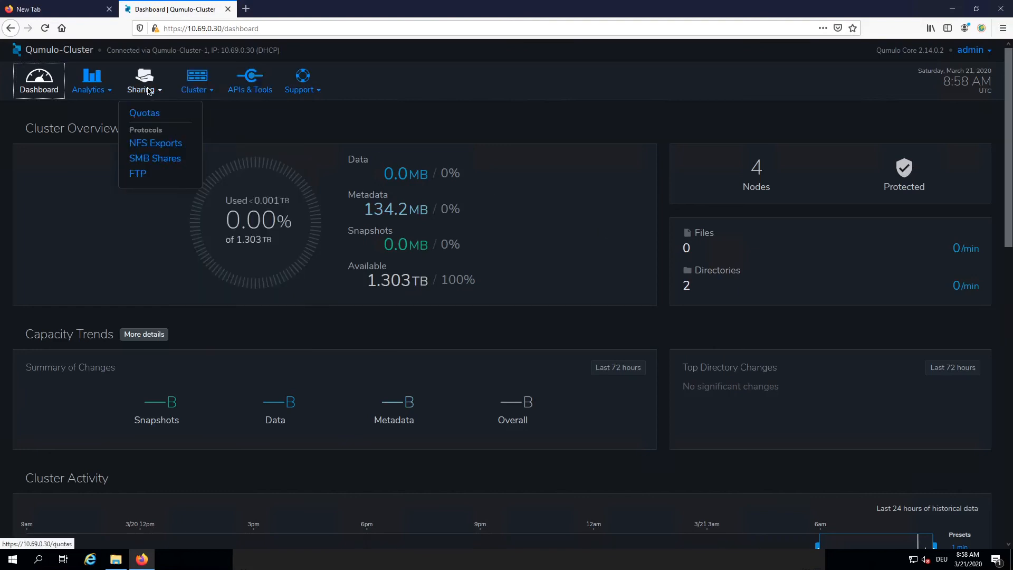
Start a new SMB share at path stefan, with the missing directory created automatically
{"action": "left_click", "coordinate": [156, 159]}
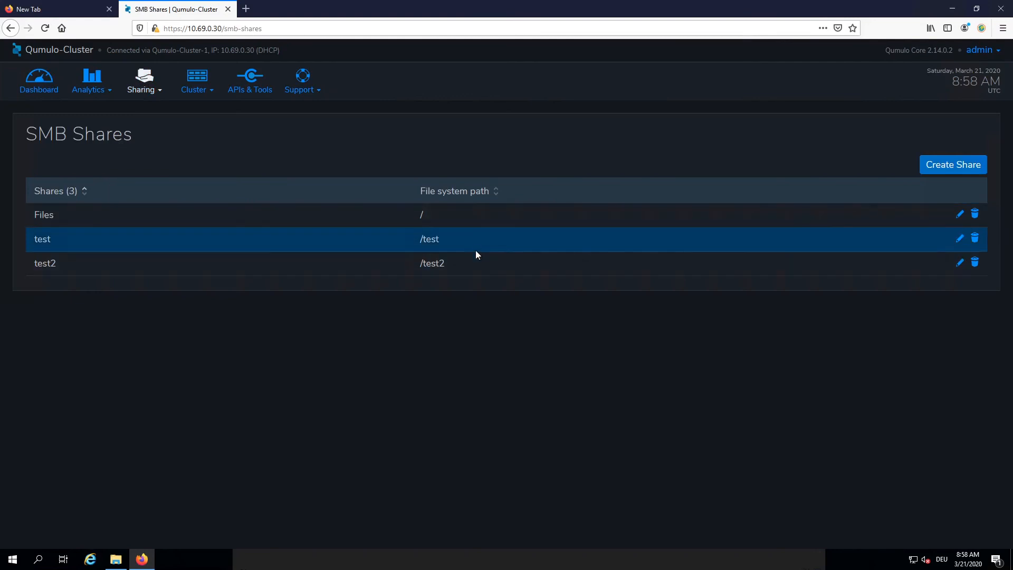
{"action": "left_click", "coordinate": [958, 165]}
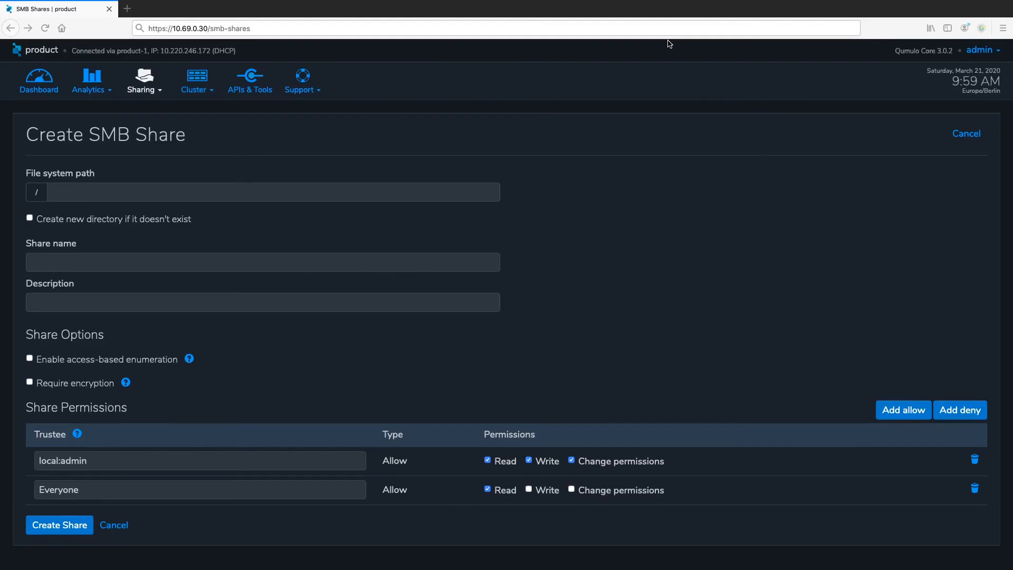
{"action": "left_click", "coordinate": [106, 188]}
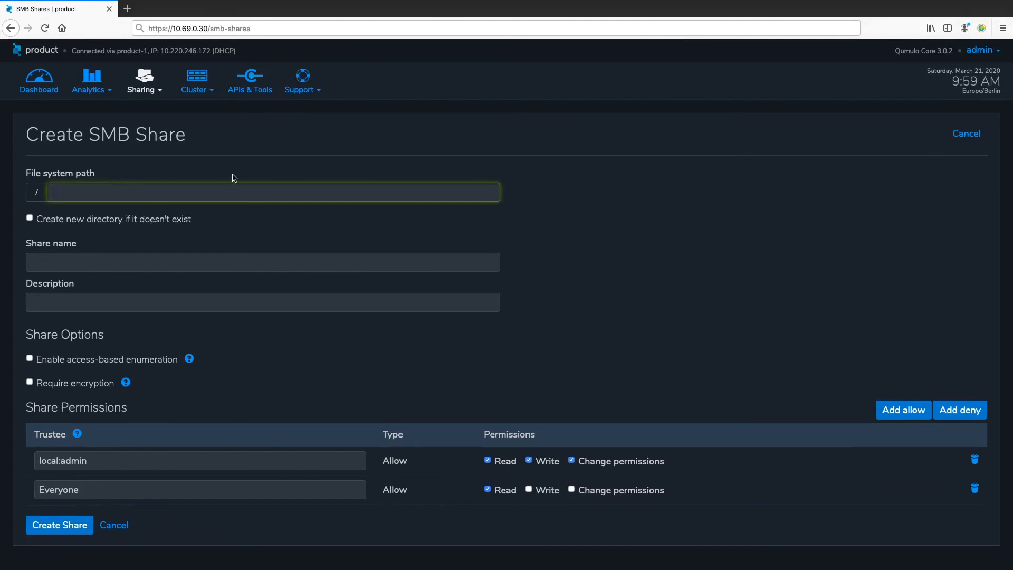
{"action": "type", "text": "stefan"}
{"action": "left_click", "coordinate": [30, 218]}
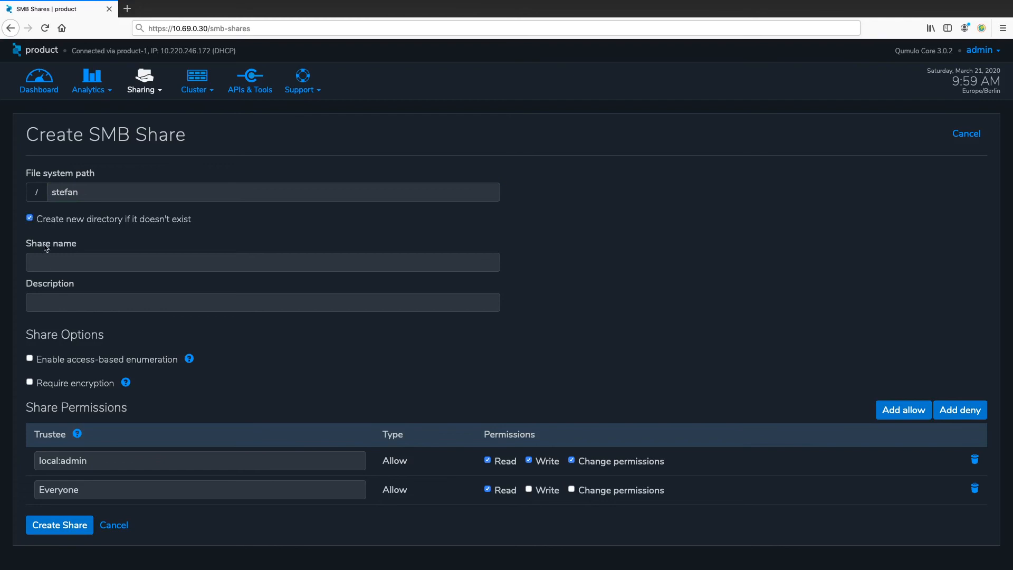
Name the share stefan and describe it as the home directory for stefan
{"action": "left_click", "coordinate": [53, 262]}
{"action": "type", "text": "stefan"}
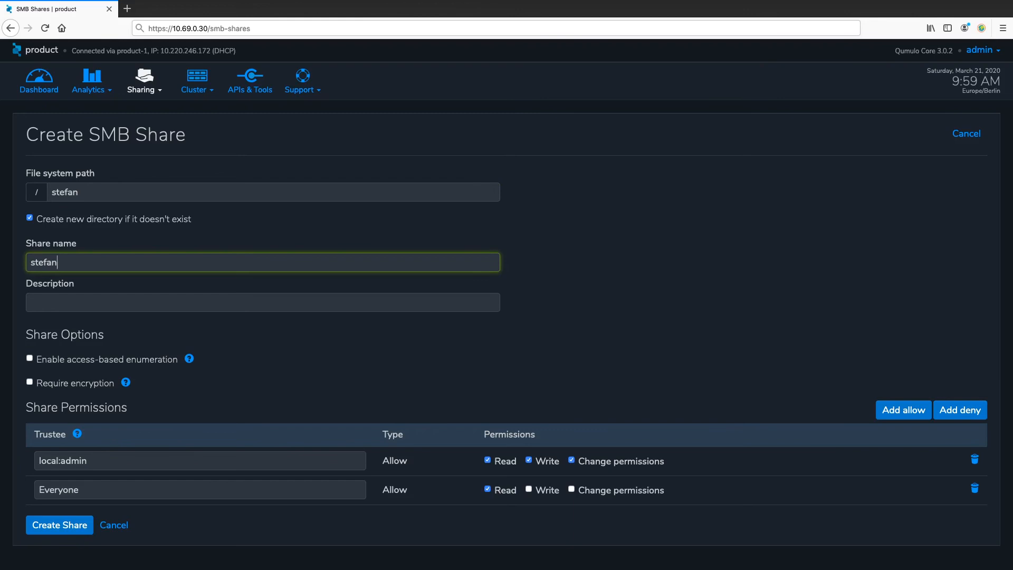
{"action": "key", "text": "Tab"}
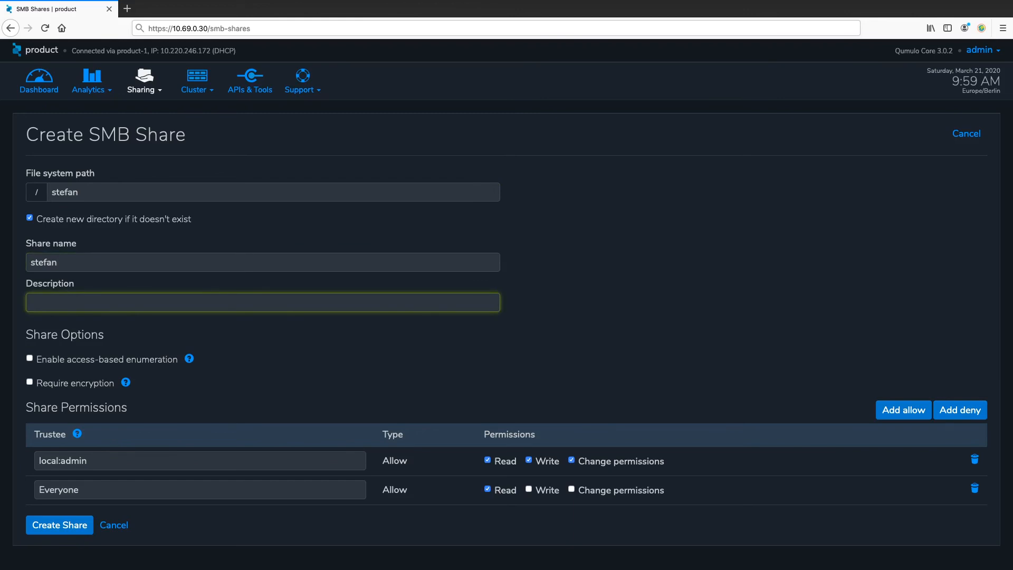
{"action": "type", "text": "This is the homedirect"}
{"action": "key", "text": "BackSpace"}
{"action": "key", "text": "BackSpace"}
{"action": "key", "text": "BackSpace"}
{"action": "key", "text": "BackSpace"}
{"action": "key", "text": "BackSpace"}
{"action": "key", "text": "BackSpace"}
{"action": "type", "text": "direct"}
{"action": "type", "text": "ory "}
{"action": "type", "text": "from"}
{"action": "key", "text": "BackSpace"}
{"action": "key", "text": "BackSpace"}
{"action": "key", "text": "BackSpace"}
{"action": "type", "text": "or stefan"}
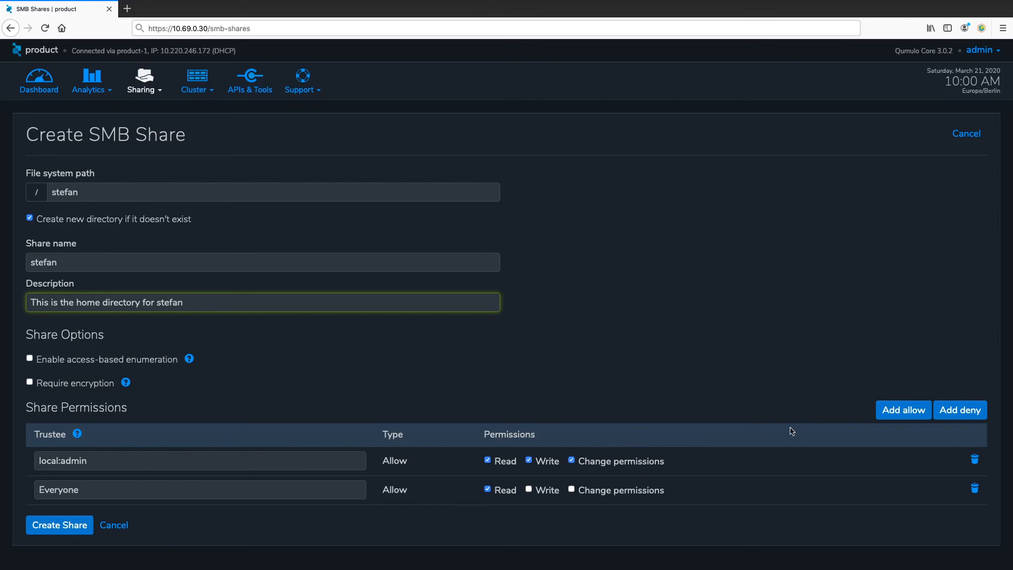
Allow the domain user Read, Write and Change permissions, then create the stefan share
{"action": "left_click", "coordinate": [896, 412]}
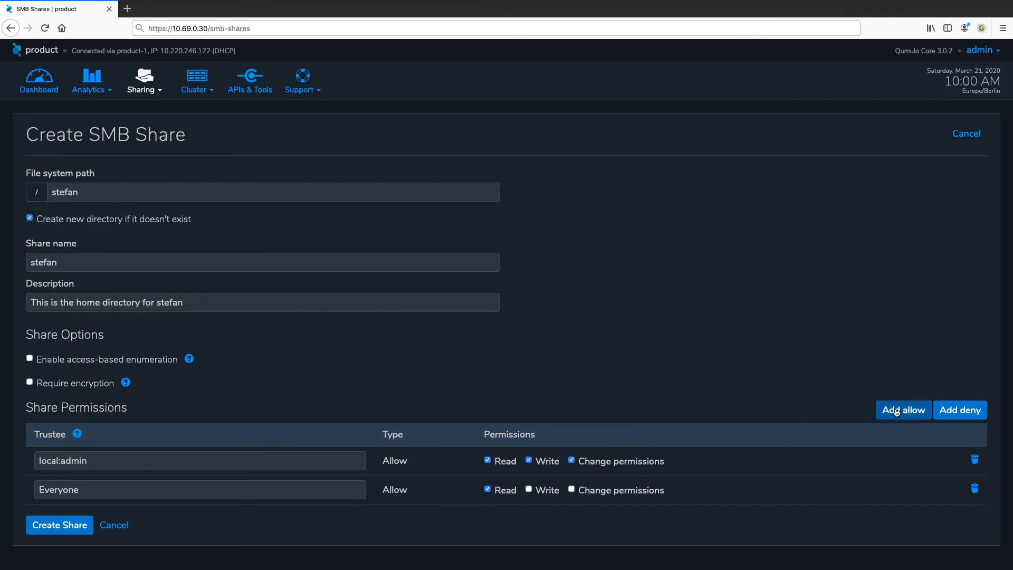
{"action": "left_click", "coordinate": [897, 412]}
{"action": "left_click", "coordinate": [68, 520]}
{"action": "type", "text": "sradtke"}
{"action": "left_click", "coordinate": [488, 518]}
{"action": "left_click", "coordinate": [529, 518]}
{"action": "left_click", "coordinate": [572, 518]}
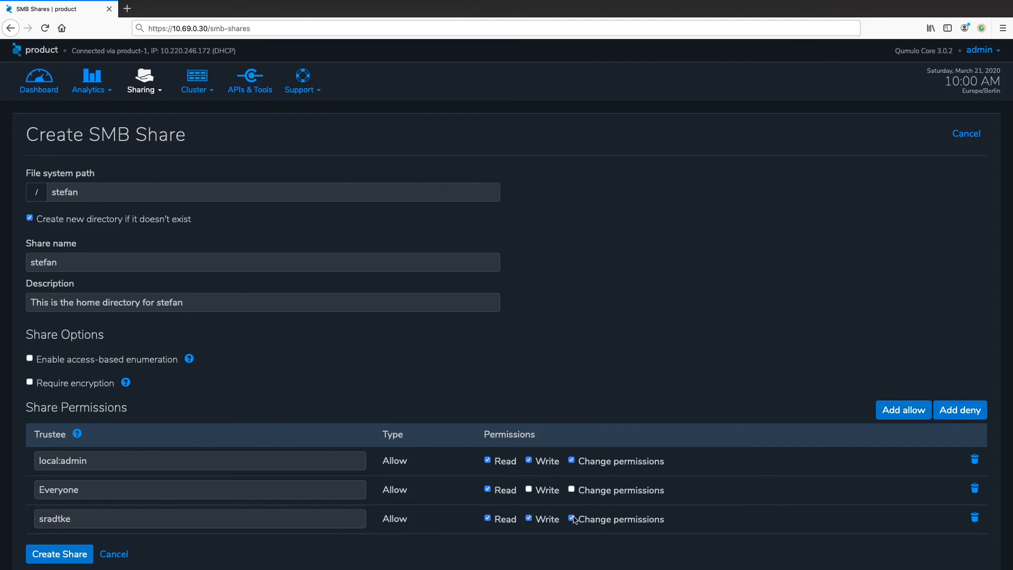
{"action": "left_click", "coordinate": [59, 554]}
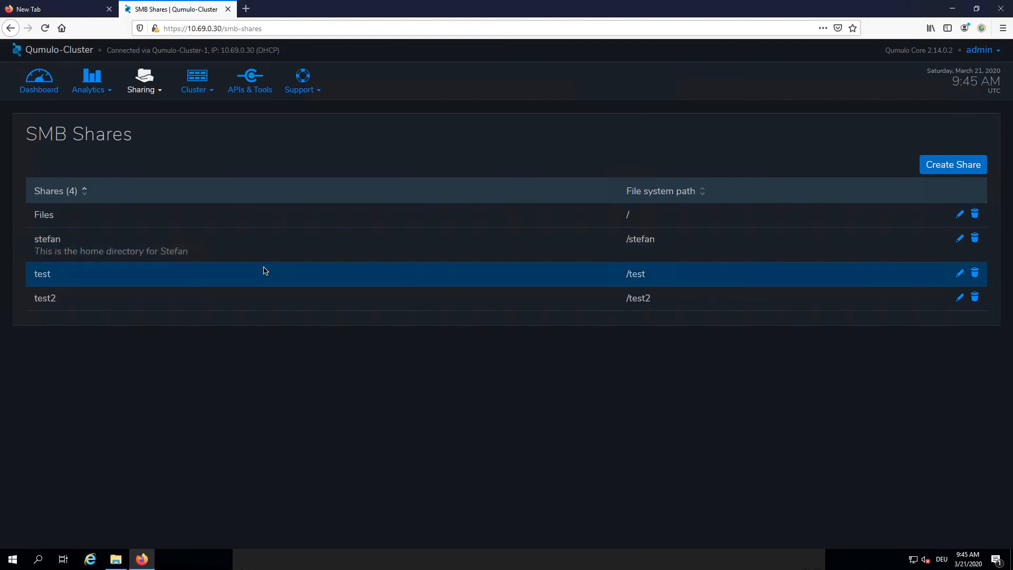
Map the stefan share (\\10.69.0.30) as network drive S: in File Explorer
{"action": "left_click", "coordinate": [953, 9]}
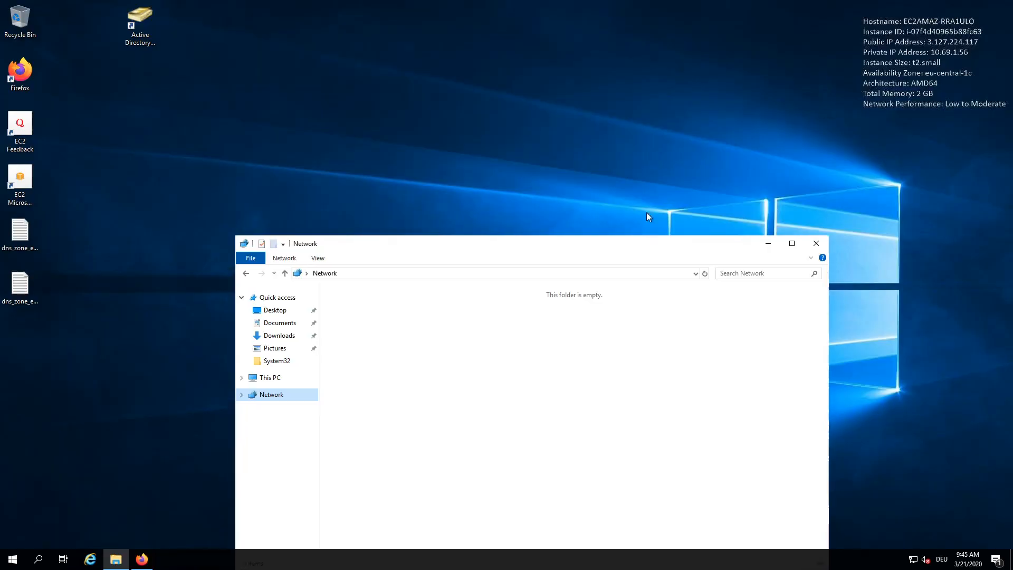
{"action": "left_click_drag", "start_coordinate": [641, 252], "coordinate": [626, 55]}
{"action": "left_click", "coordinate": [223, 207]}
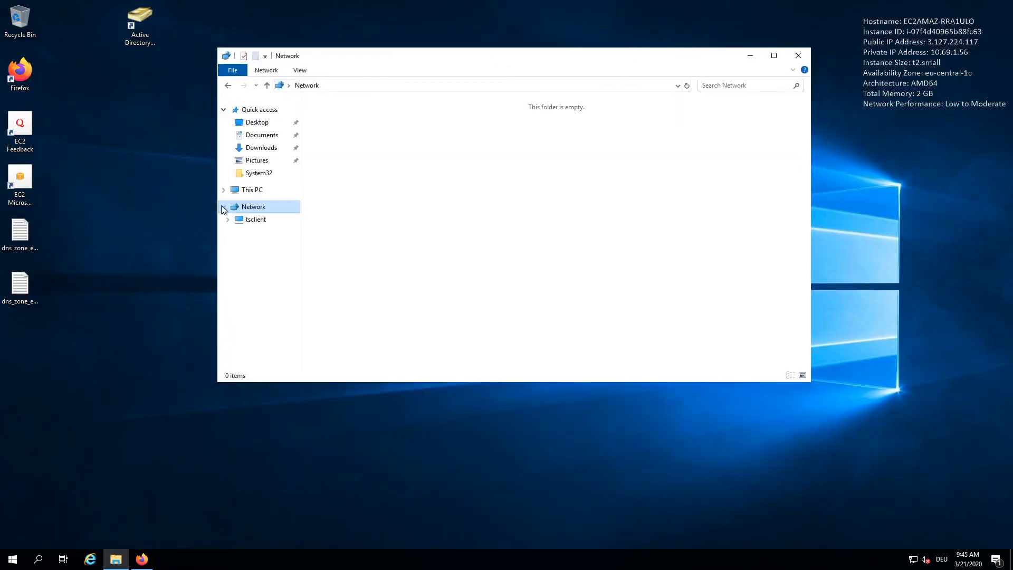
{"action": "right_click", "coordinate": [258, 209]}
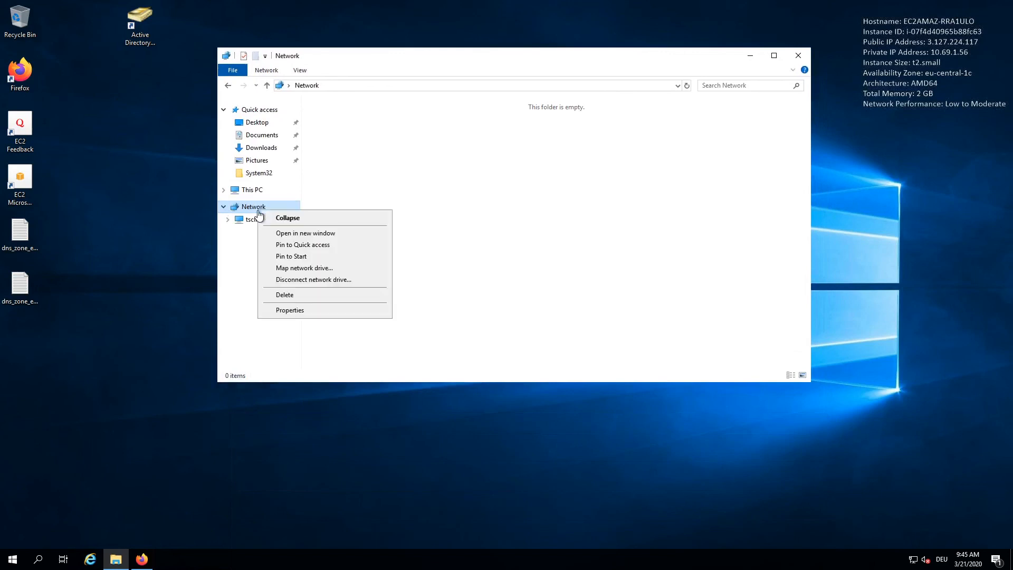
{"action": "left_click", "coordinate": [296, 269]}
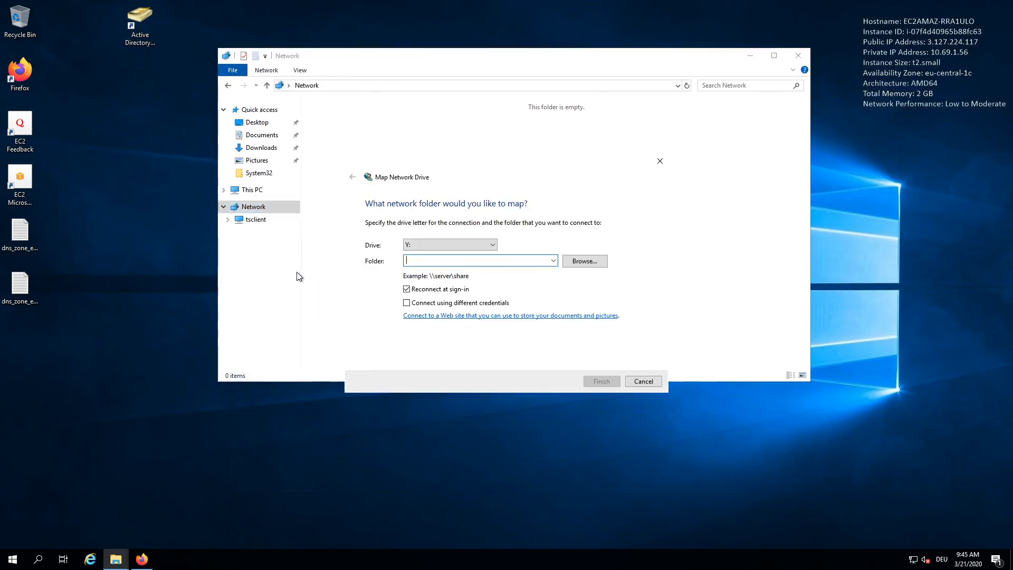
{"action": "left_click", "coordinate": [460, 248]}
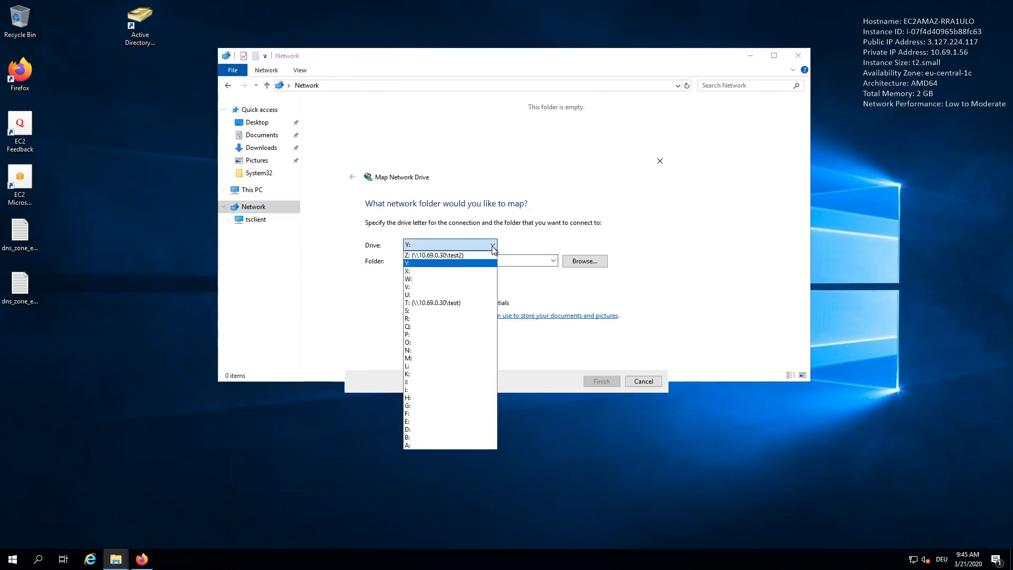
{"action": "left_click", "coordinate": [459, 313]}
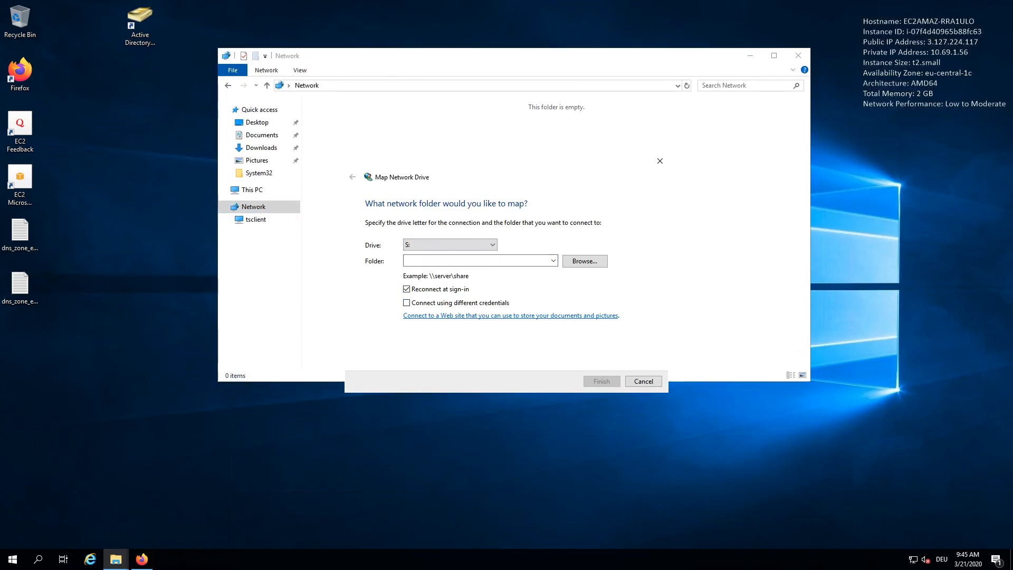
{"action": "left_click", "coordinate": [439, 261]}
{"action": "type", "text": "\\\\10.69.0.30\\stefan"}
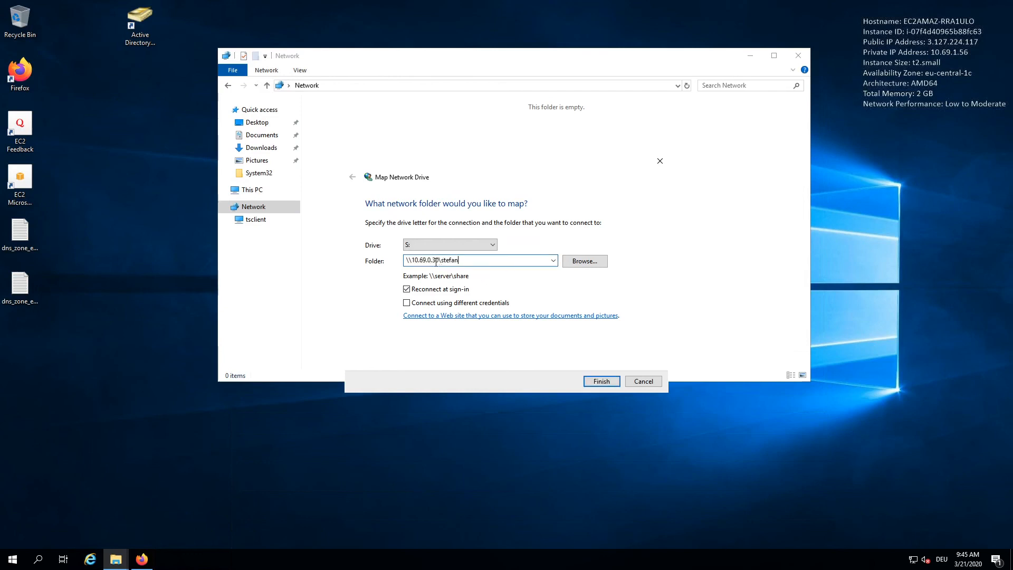
{"action": "left_click", "coordinate": [617, 380]}
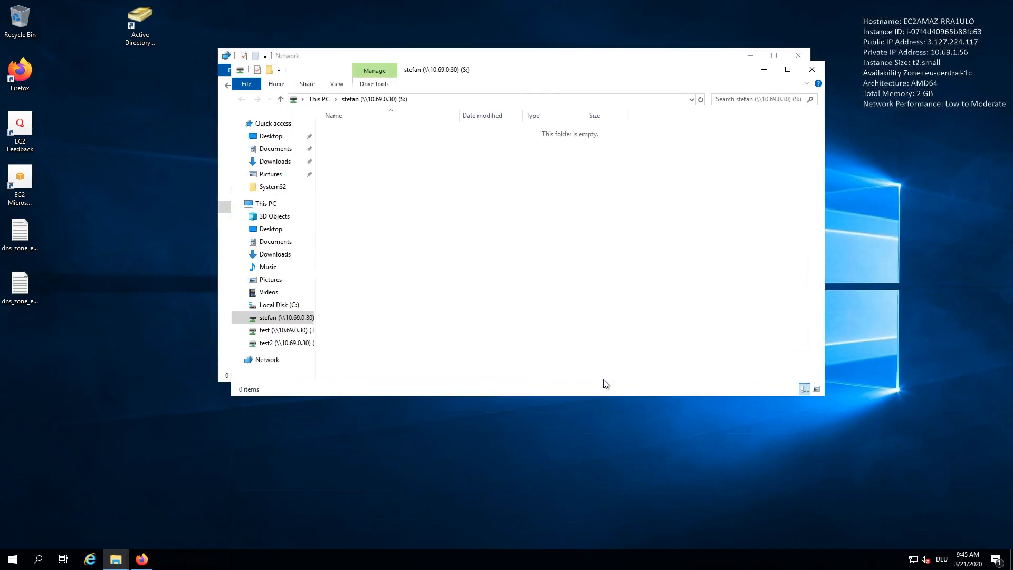
Enlarge the S: drive window and copy the EC2 Feedback shortcut into it
{"action": "left_click_drag", "start_coordinate": [508, 64], "coordinate": [460, 40]}
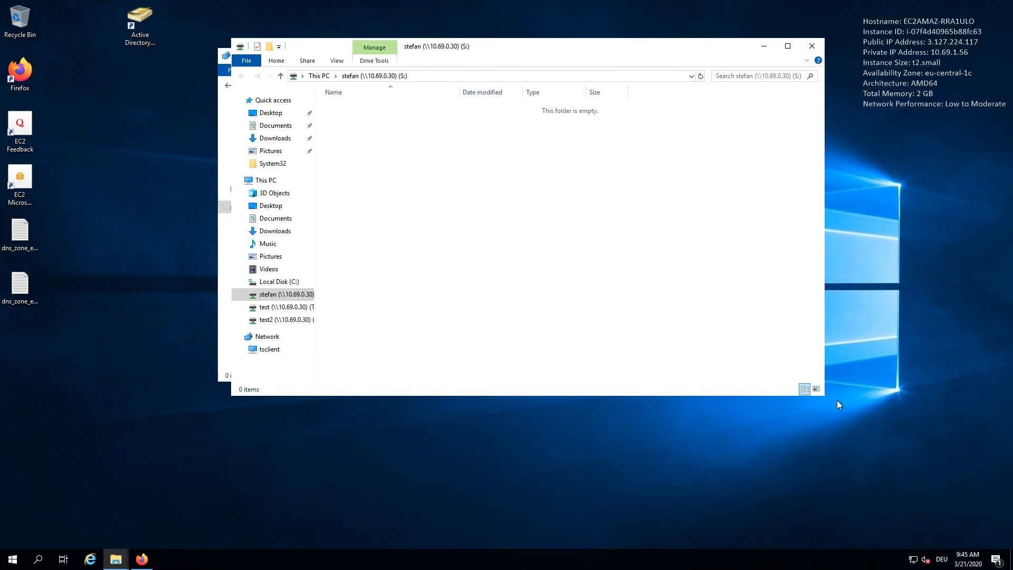
{"action": "left_click_drag", "start_coordinate": [825, 396], "coordinate": [914, 425]}
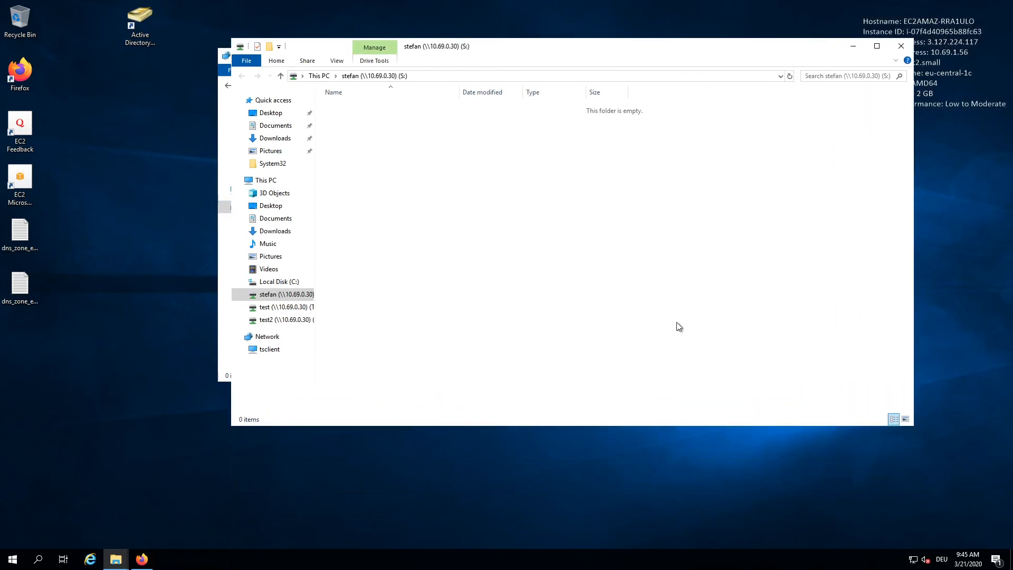
{"action": "left_click_drag", "start_coordinate": [26, 128], "coordinate": [510, 163]}
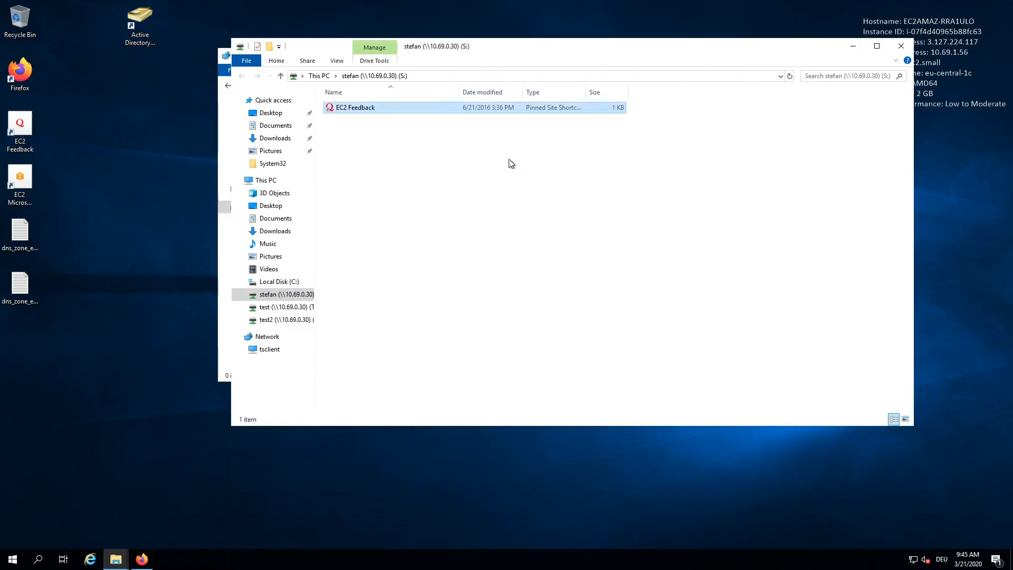
Delete the EC2 Feedback shortcut from the S: drive and confirm
{"action": "right_click", "coordinate": [378, 108]}
{"action": "left_click", "coordinate": [415, 196]}
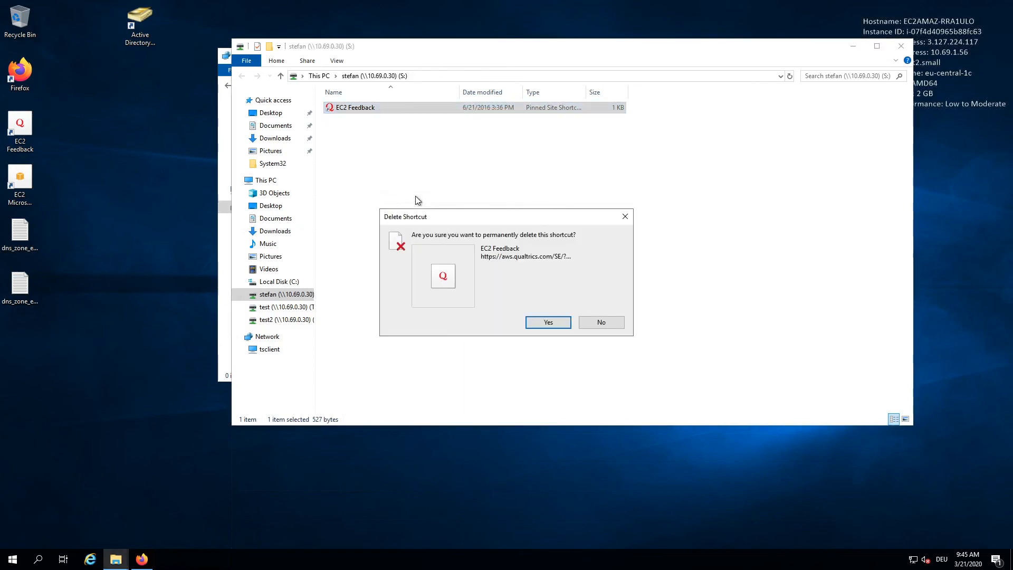
{"action": "left_click", "coordinate": [541, 318]}
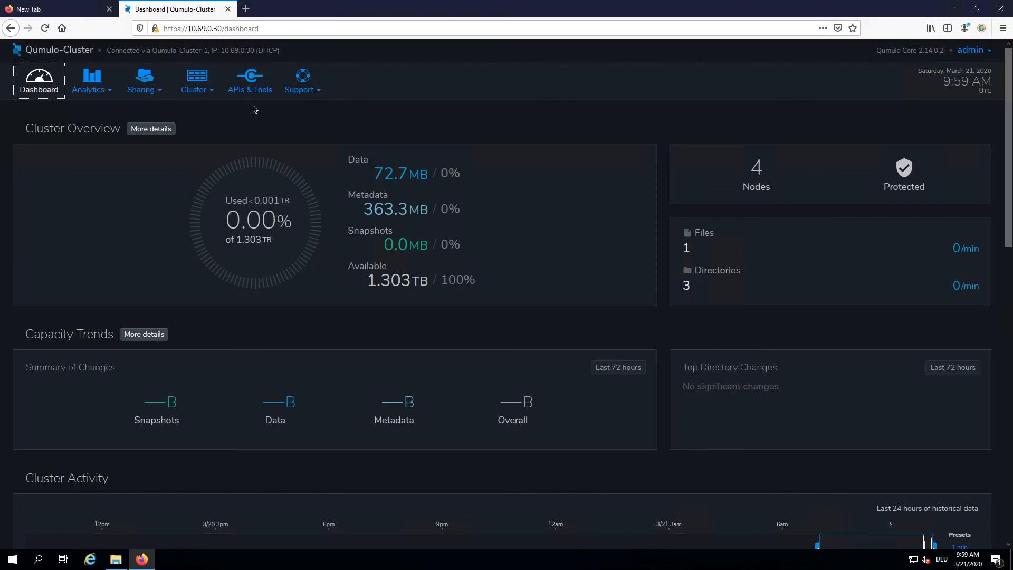
Start a new NFS export with file system path stefan
{"action": "left_click", "coordinate": [214, 91]}
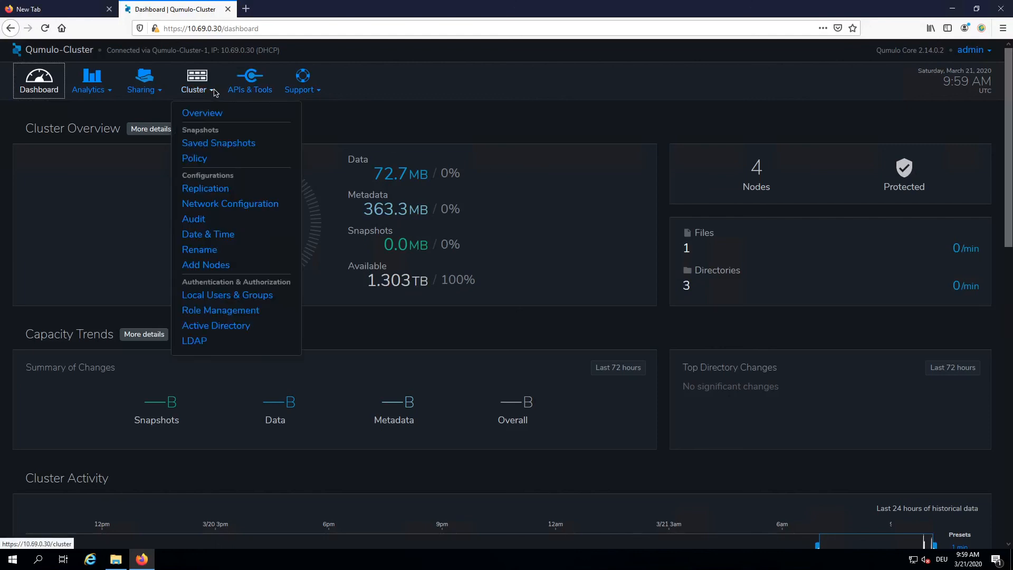
{"action": "left_click", "coordinate": [161, 91]}
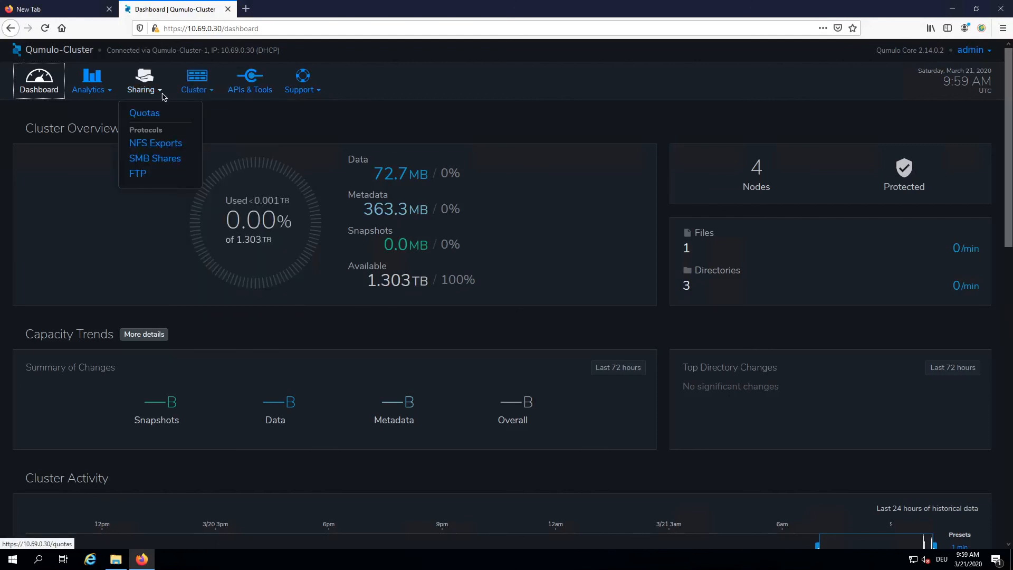
{"action": "left_click", "coordinate": [161, 145]}
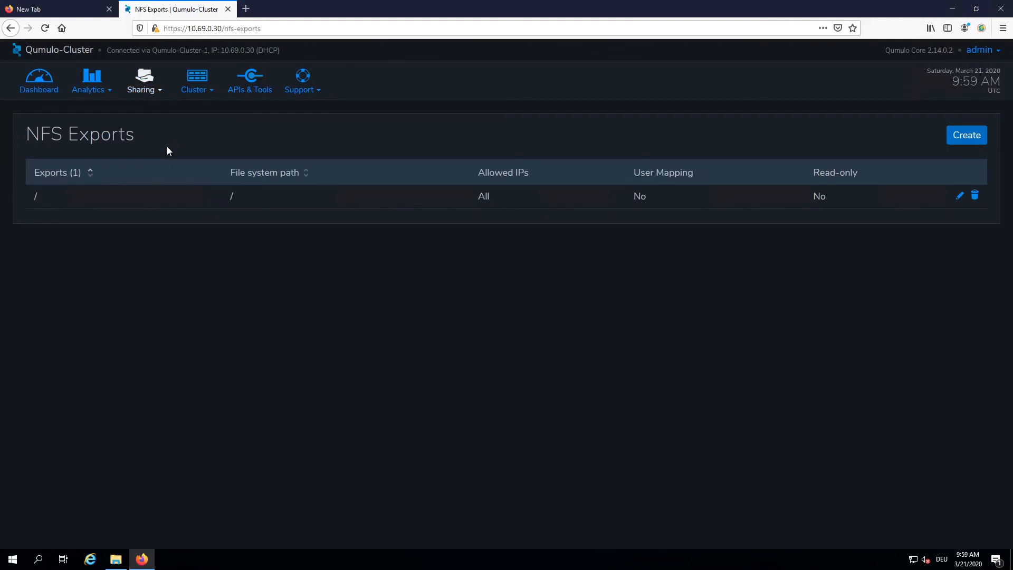
{"action": "left_click", "coordinate": [966, 135]}
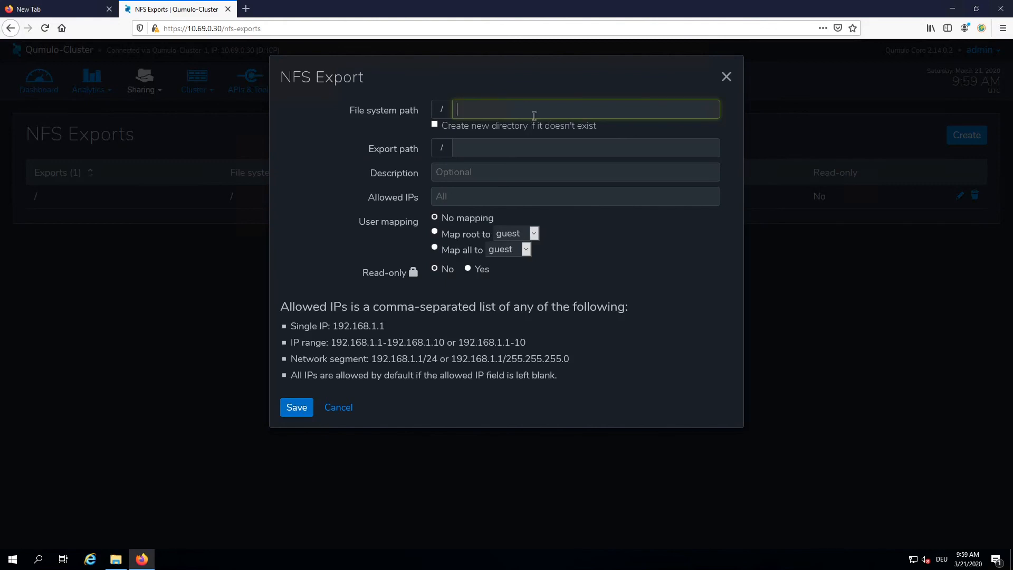
{"action": "type", "text": "stefan"}
{"action": "key", "text": "Tab"}
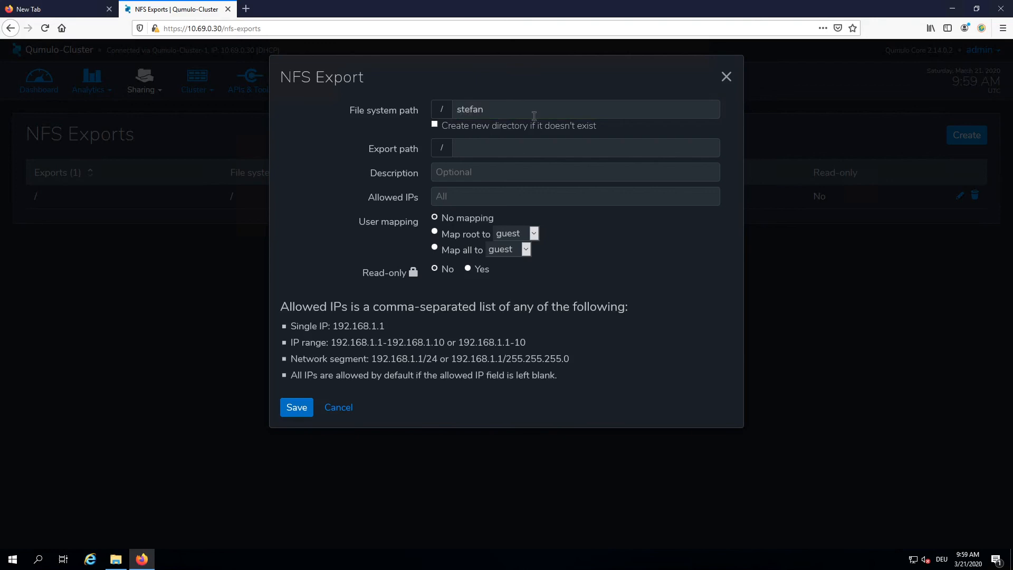
Set export path /stefan, description 'Home Directory for Stefan', leave Allowed IPs blank, and save
{"action": "left_click", "coordinate": [501, 152]}
{"action": "type", "text": "stefan"}
{"action": "key", "text": "Tab"}
{"action": "type", "text": "Home Directory for Stefan"}
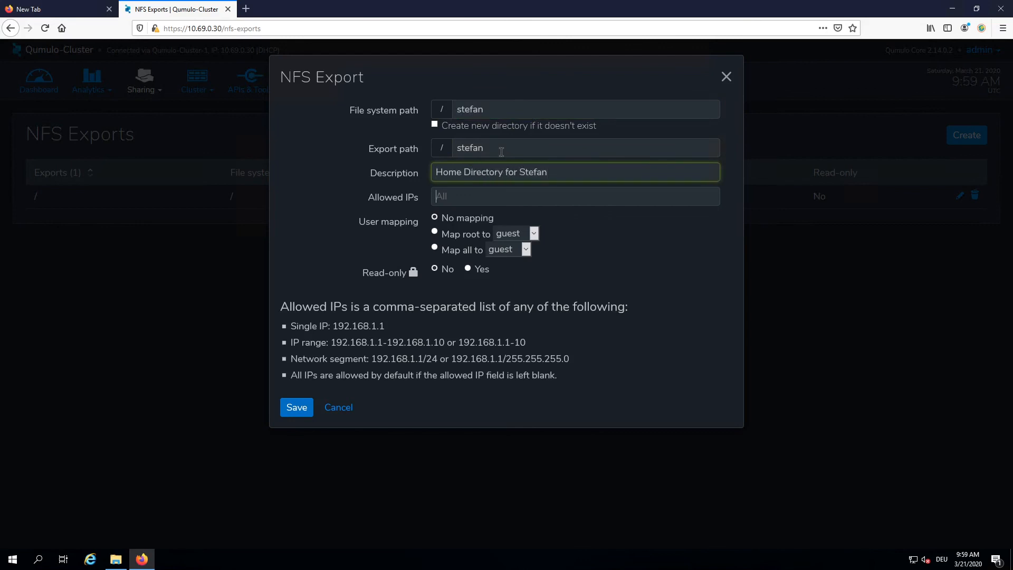
{"action": "key", "text": "Tab"}
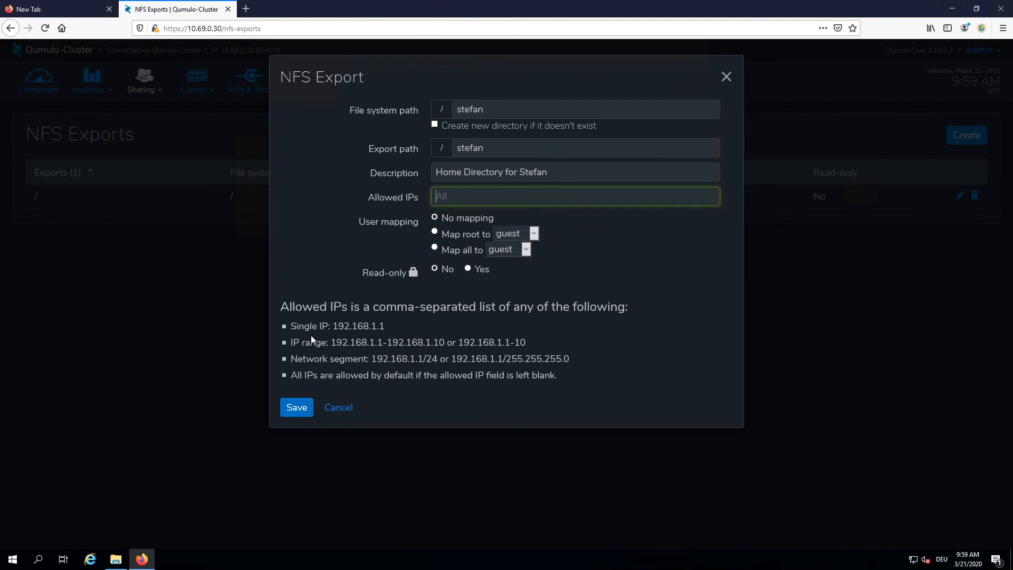
{"action": "double_click", "coordinate": [342, 342]}
{"action": "left_click_drag", "start_coordinate": [452, 340], "coordinate": [539, 341]}
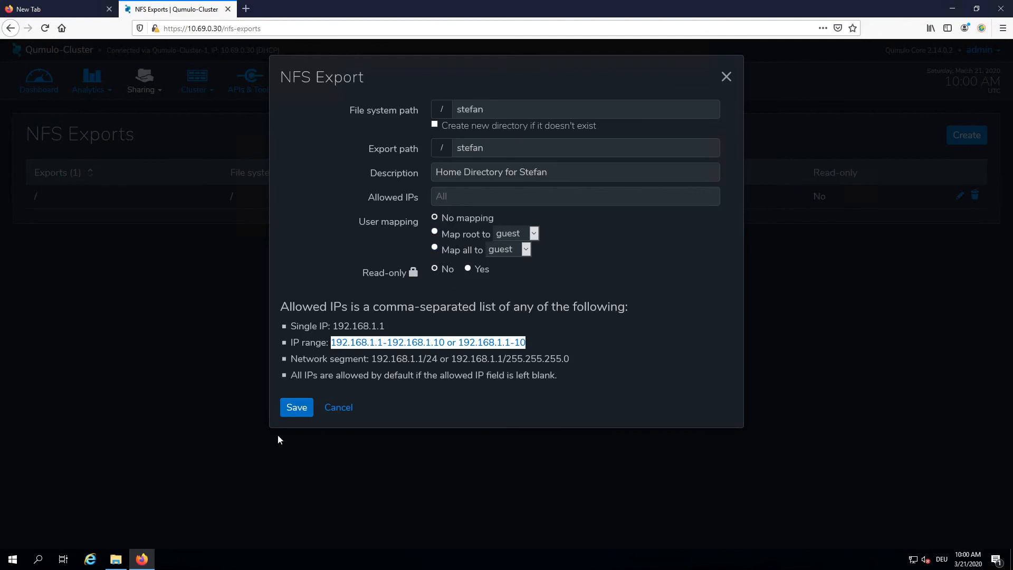
{"action": "left_click", "coordinate": [298, 408]}
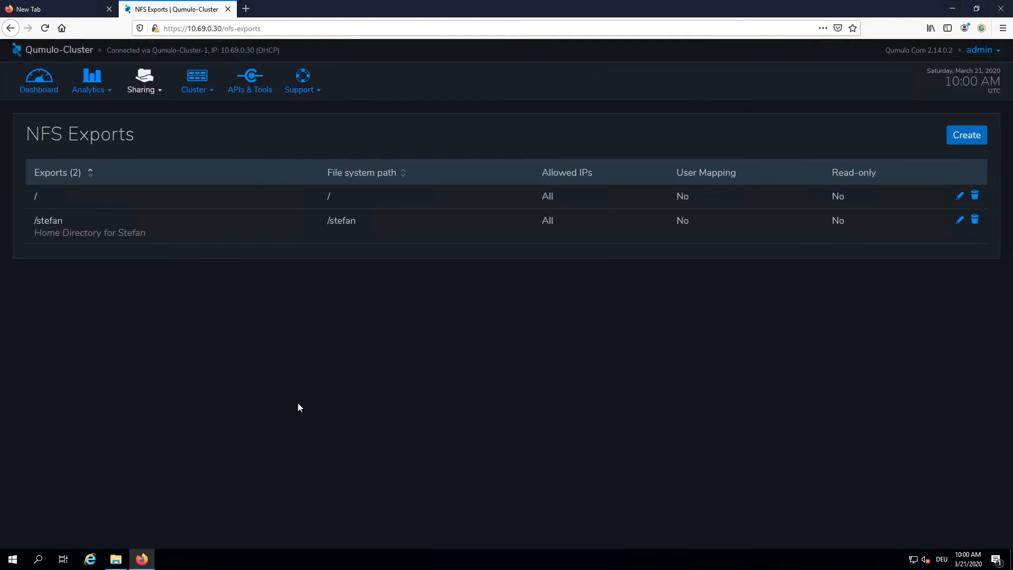
Switch to Desktop 3, minimize Shotcut, and move the Terminal window into view
{"action": "left_click", "coordinate": [953, 9]}
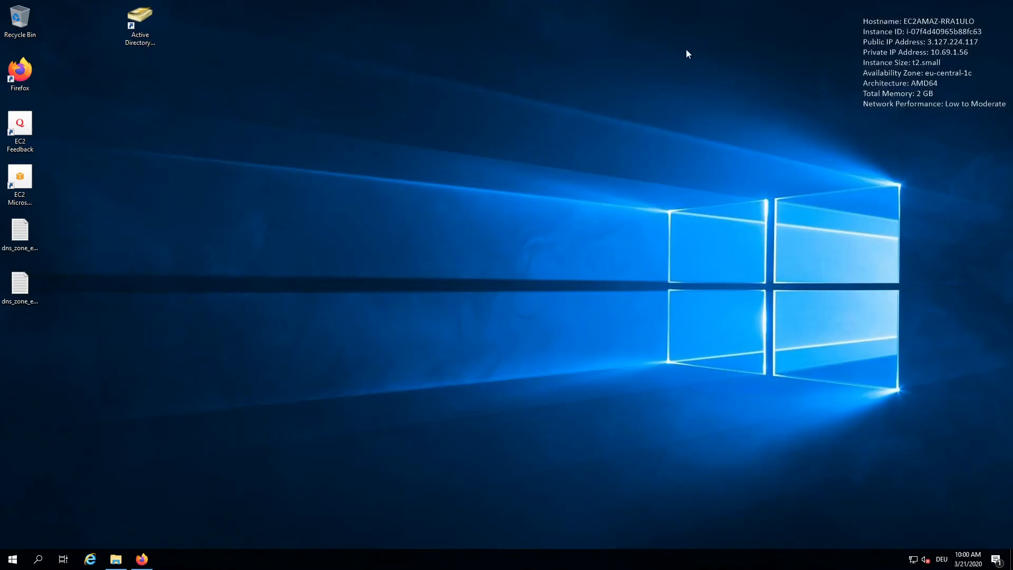
{"action": "key", "text": "ctrl+Up"}
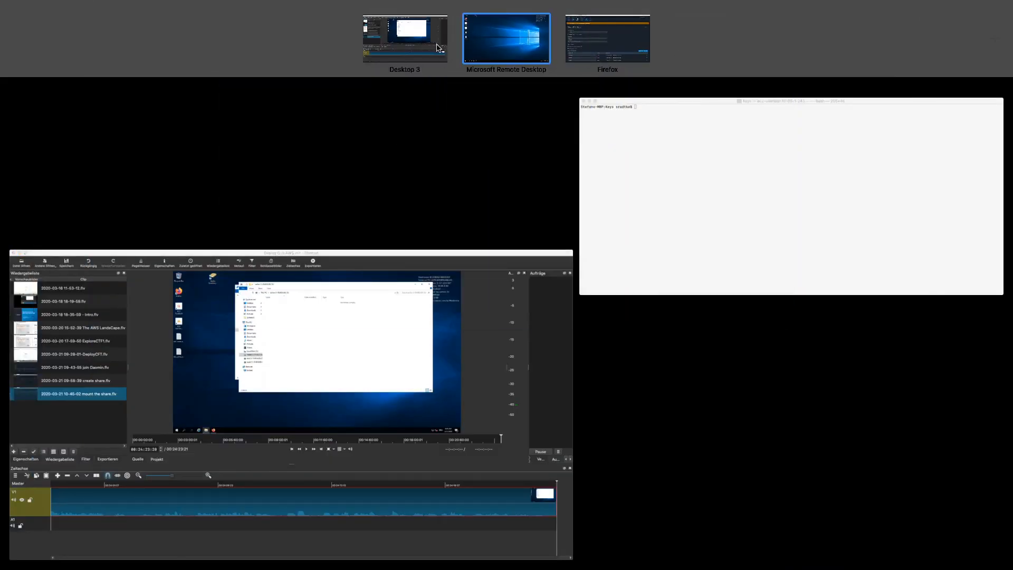
{"action": "left_click", "coordinate": [438, 47]}
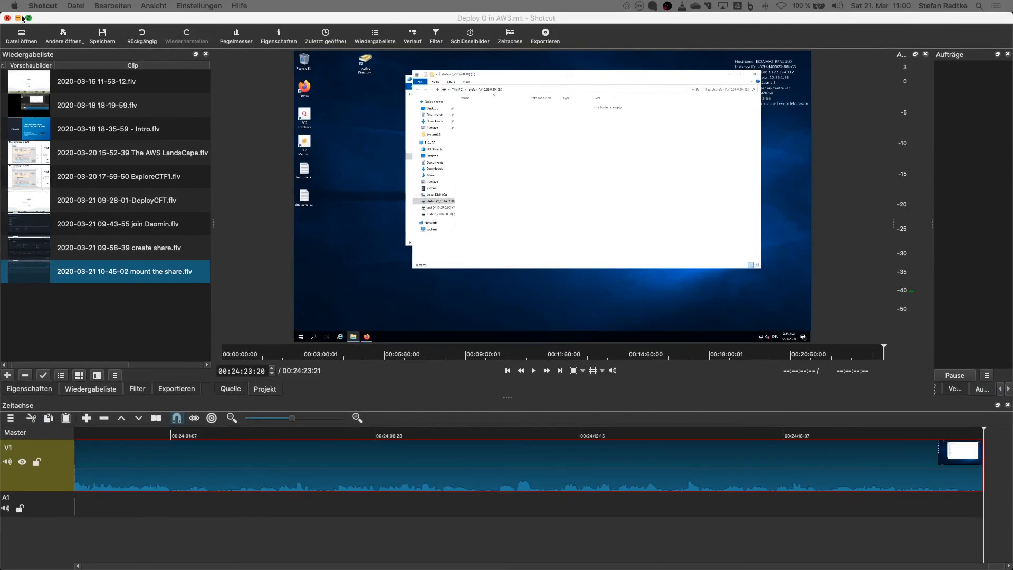
{"action": "left_click", "coordinate": [18, 18]}
{"action": "left_click_drag", "start_coordinate": [372, 90], "coordinate": [353, 54]}
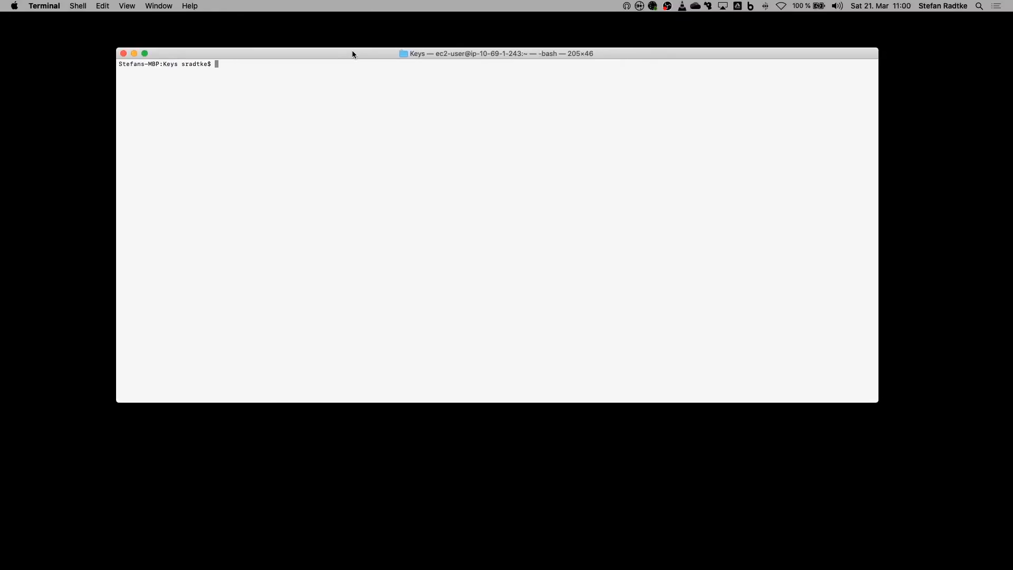
SSH into the Amazon Linux instance as ec2-user with stefan_fra.pem, then clear the screen
{"action": "type", "text": "ssh -i stefan_fra.pem -l ec2-user 2a05:d014:dee:f369:e50:f93e:74eb:5dd1"}
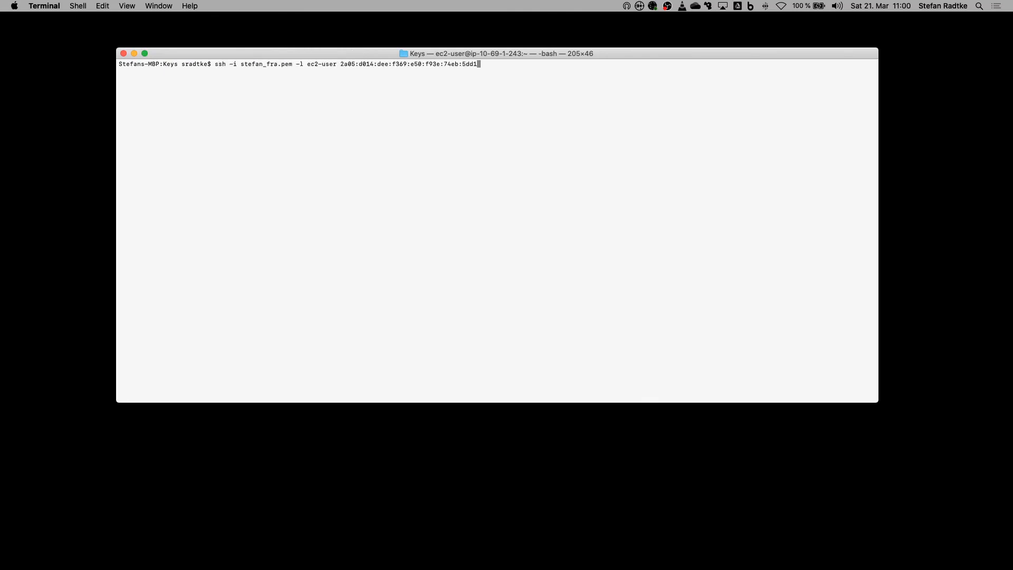
{"action": "key", "text": "Return"}
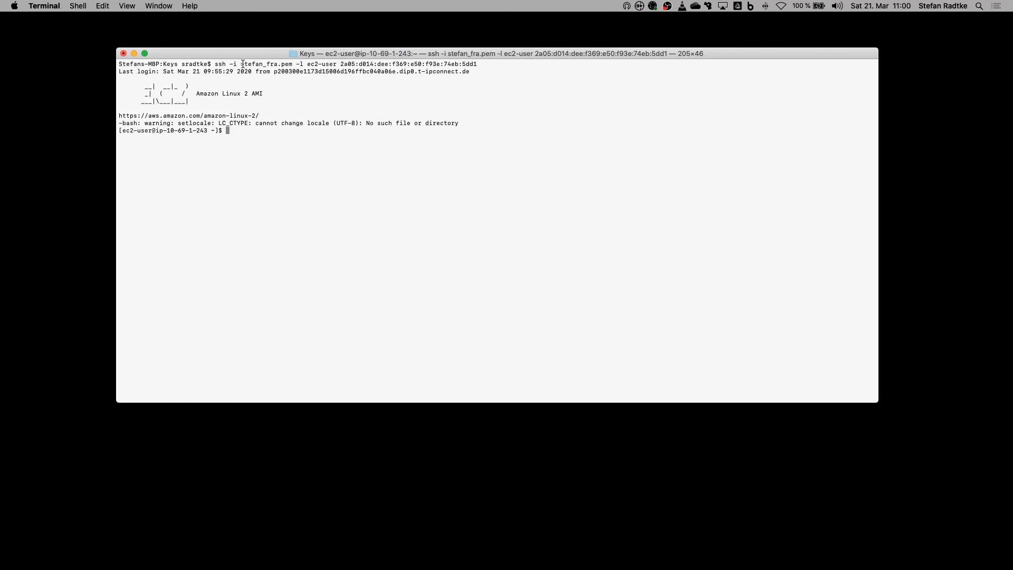
{"action": "left_click_drag", "start_coordinate": [242, 64], "coordinate": [293, 64]}
{"action": "left_click_drag", "start_coordinate": [296, 64], "coordinate": [337, 65]}
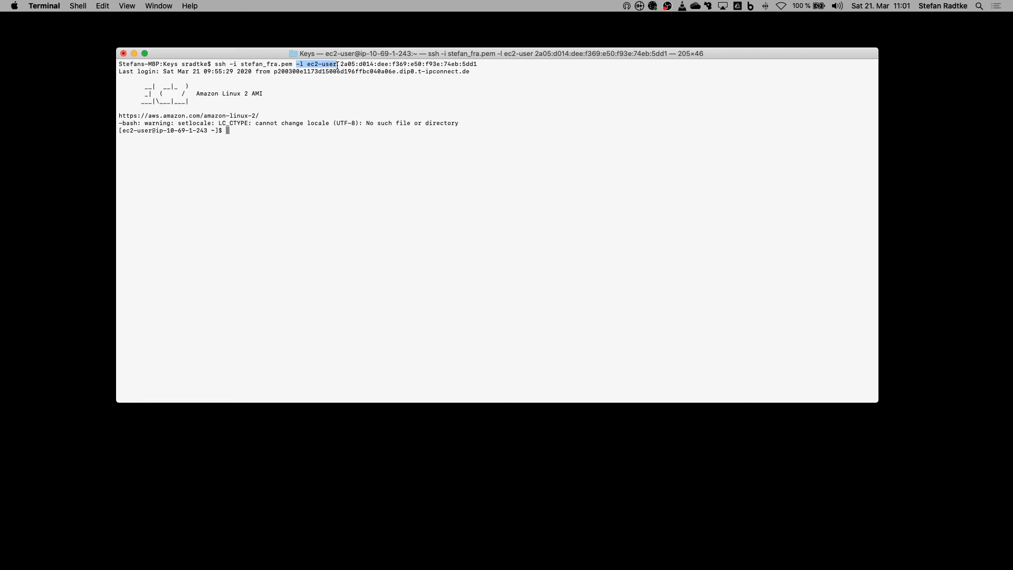
{"action": "left_click_drag", "start_coordinate": [340, 64], "coordinate": [487, 64]}
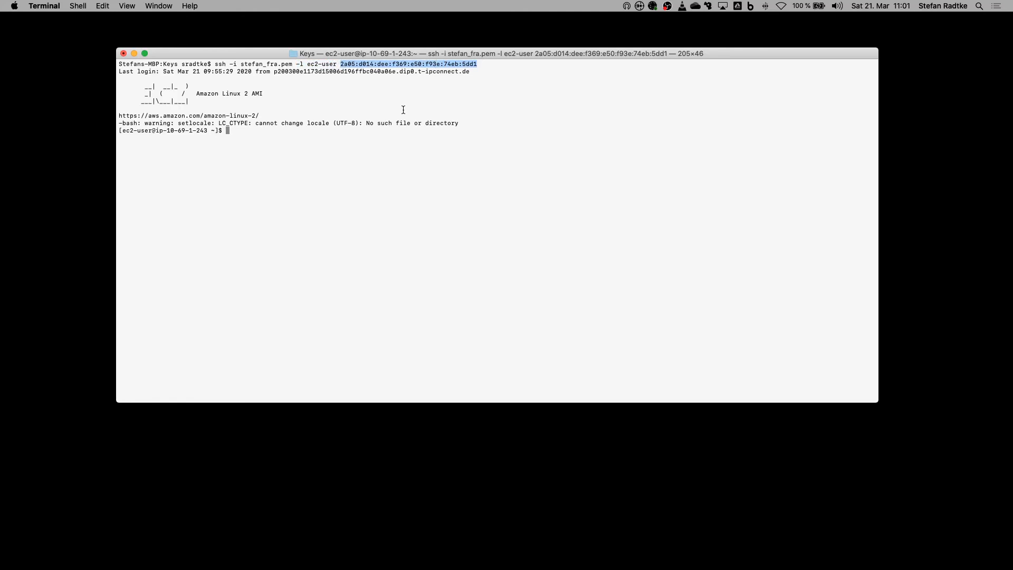
{"action": "type", "text": "clear"}
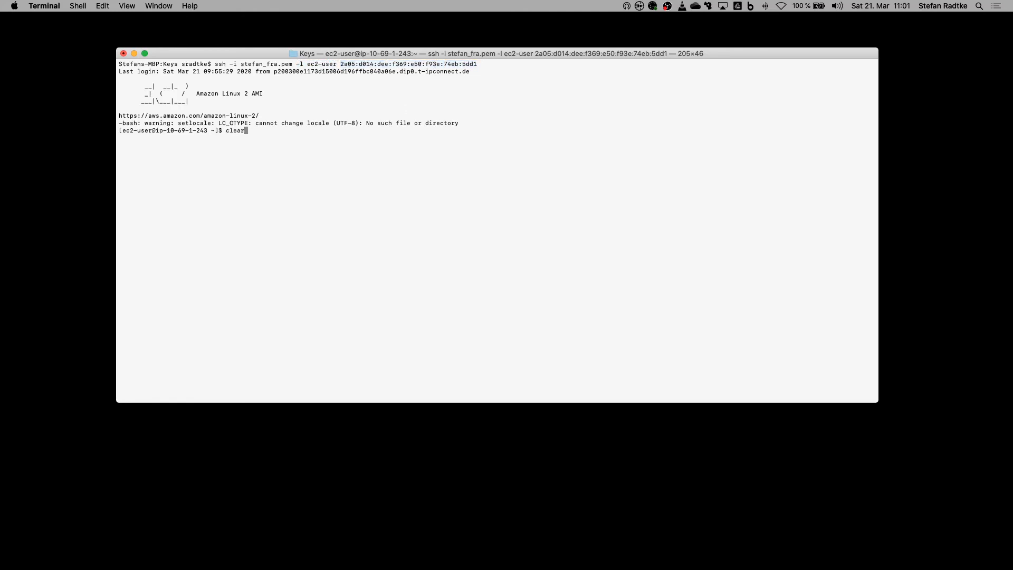
{"action": "key", "text": "Return"}
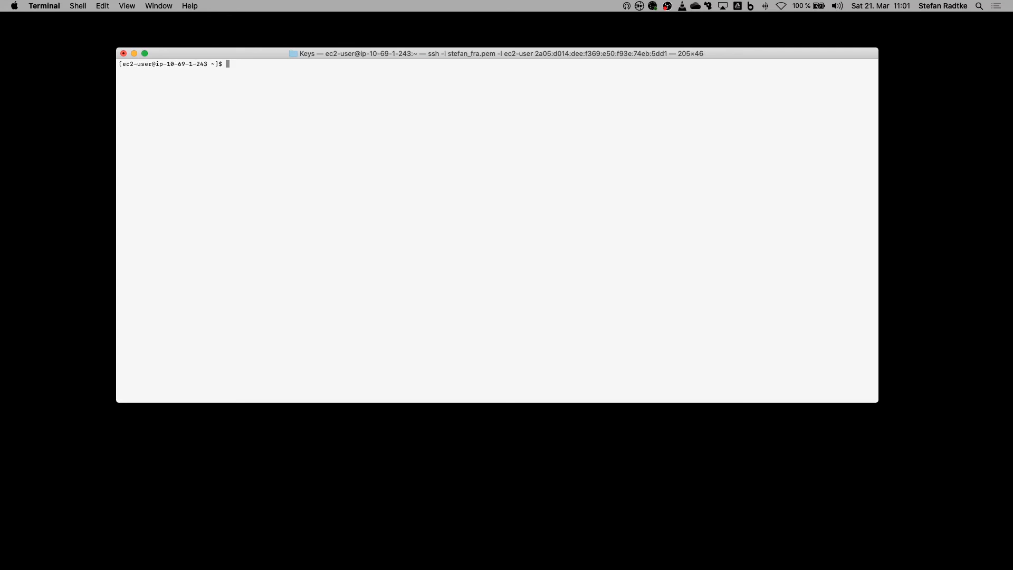
Run sudo mount -t nfs -o intr,hard,tcp 10.69.0.30:/stefan /mnt/stefan
{"action": "key", "text": "super+Tab"}
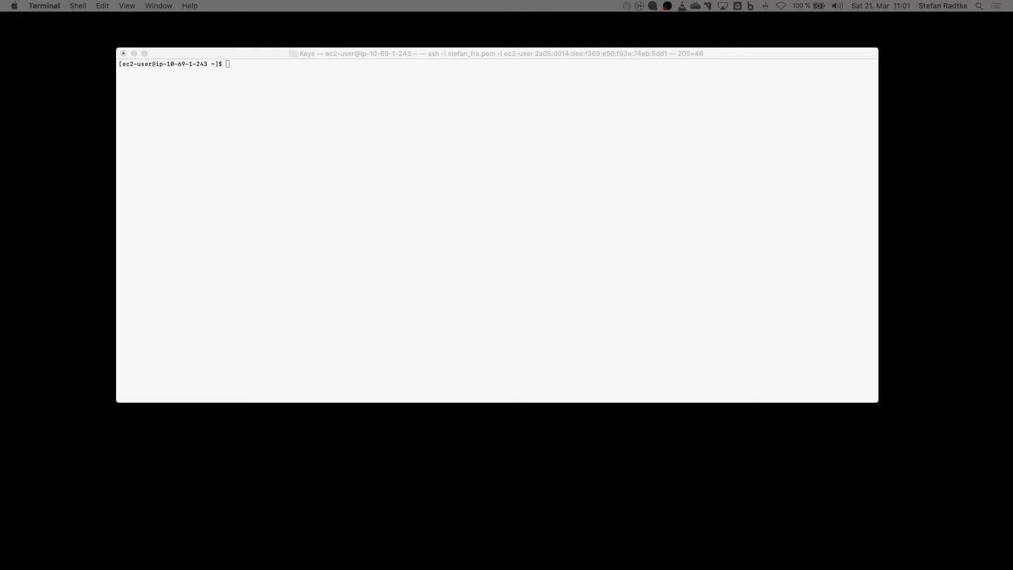
{"action": "left_click", "coordinate": [233, 256]}
{"action": "type", "text": "sudo mount -t nfs -o intr,hard,tcp 10.69.0.30:/stefan /mnt/stefan"}
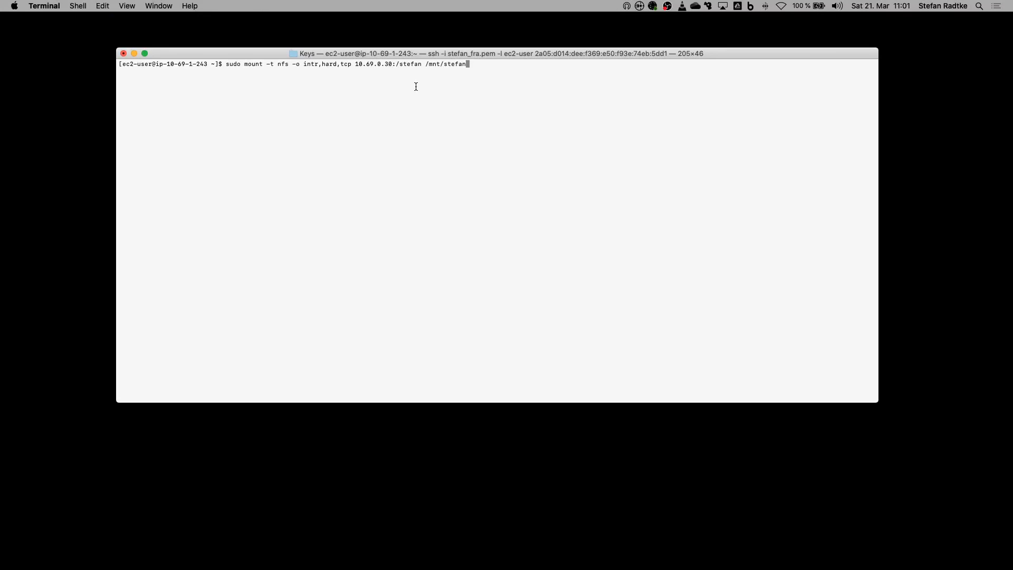
{"action": "key", "text": "Return"}
Check the mount with df, then cd to /mnt/stefan and list it with ls and ll
{"action": "type", "text": "df"}
{"action": "key", "text": "Return"}
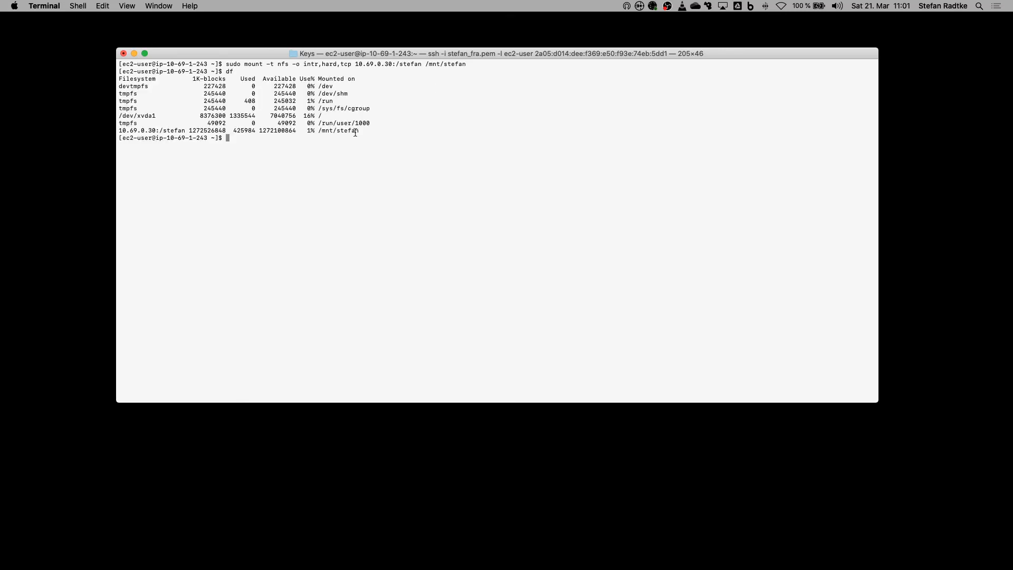
{"action": "type", "text": "cd /mnt/stefan"}
{"action": "key", "text": "Return"}
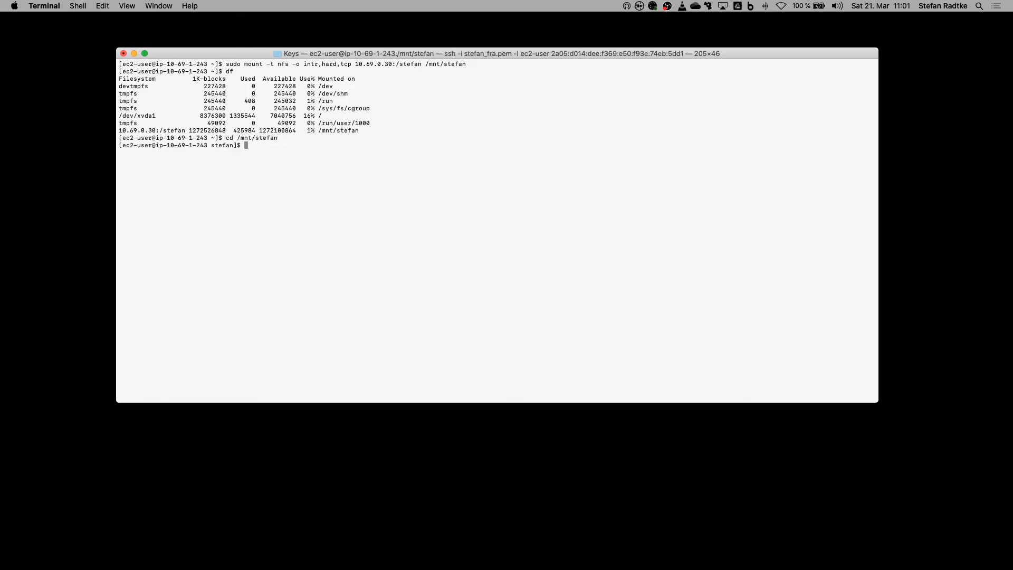
{"action": "type", "text": "ls"}
{"action": "key", "text": "Return"}
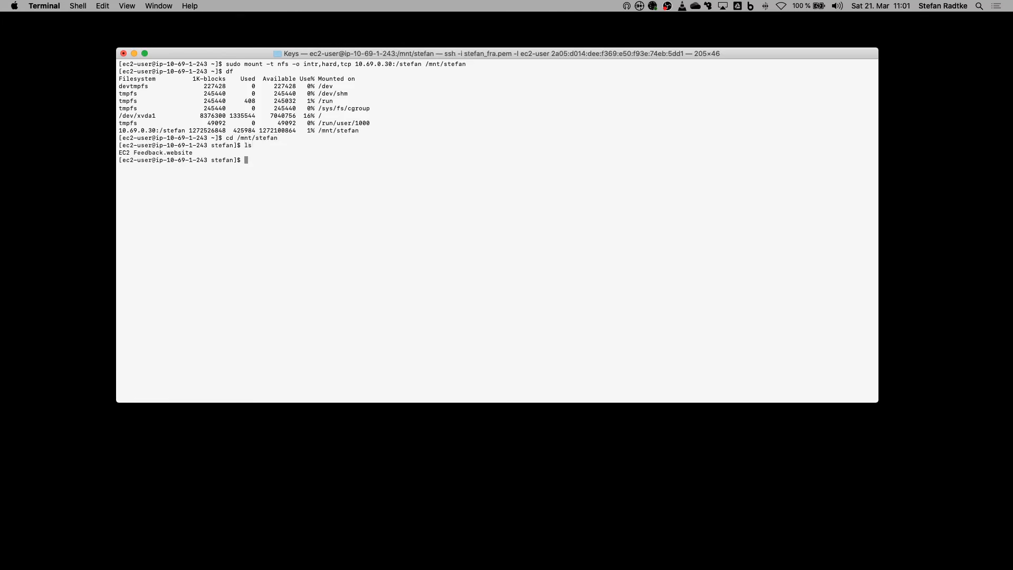
{"action": "type", "text": "ll"}
{"action": "key", "text": "Return"}
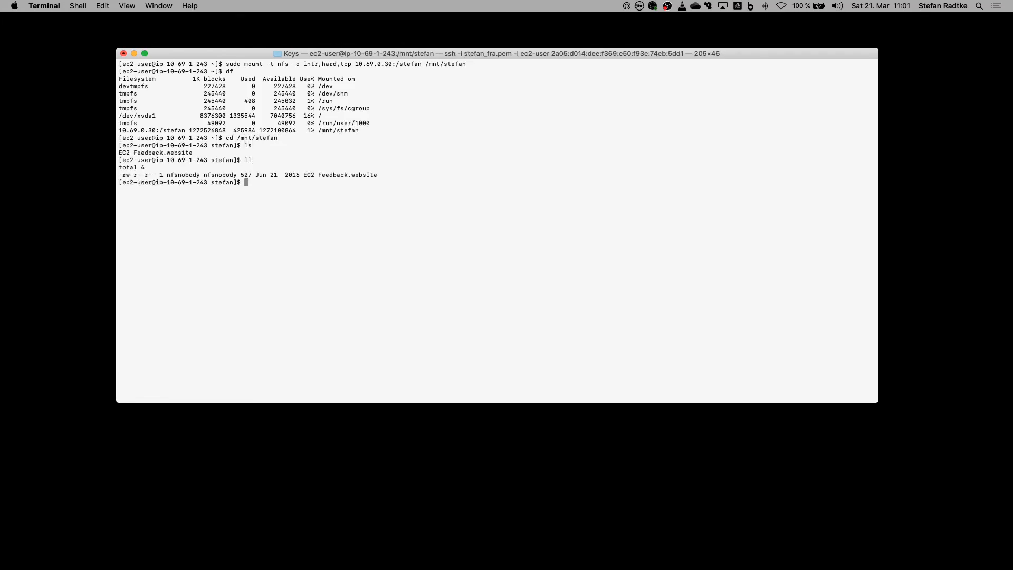